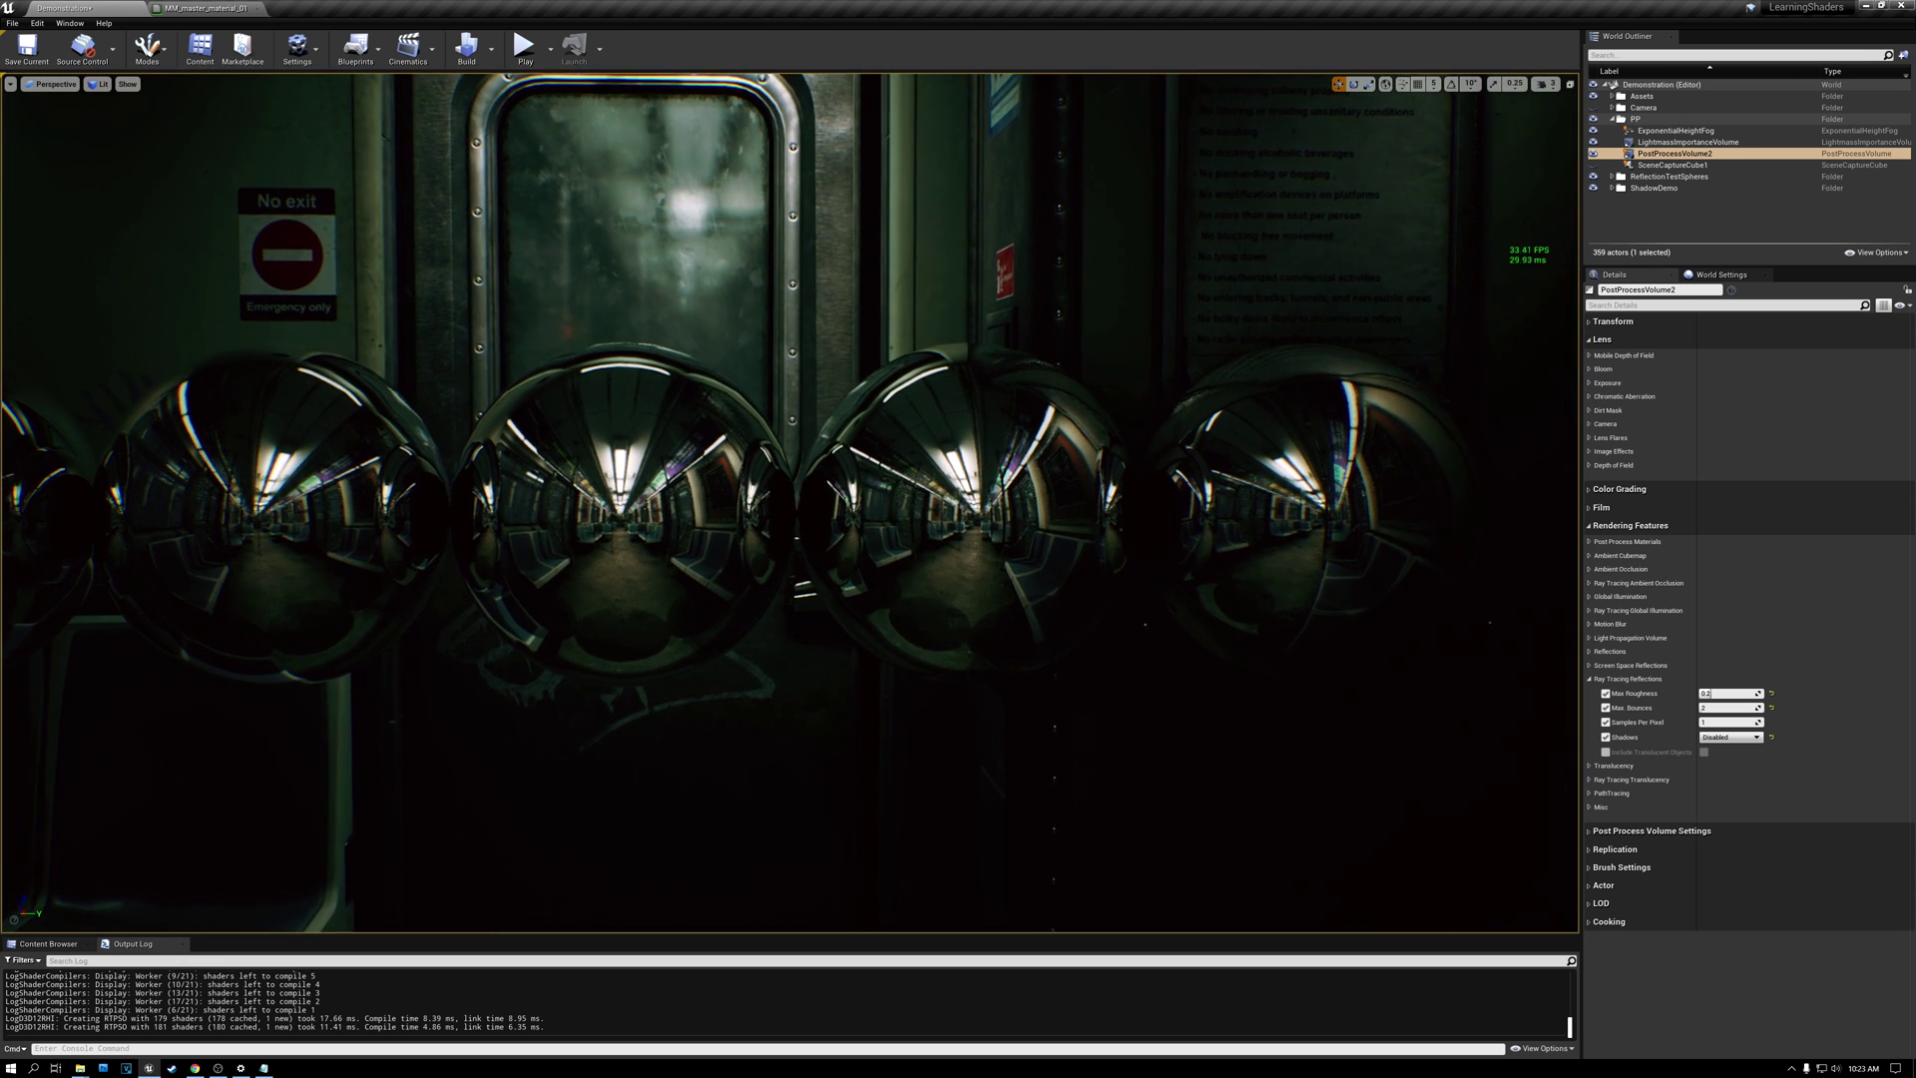
Try 4 and then 1 as Max Bounces in the post process volume's ray tracing reflections while viewing the mirror spheres up close
{"action": "scroll", "coordinate": [788, 499], "scroll_direction": "up", "scroll_amount": 3}
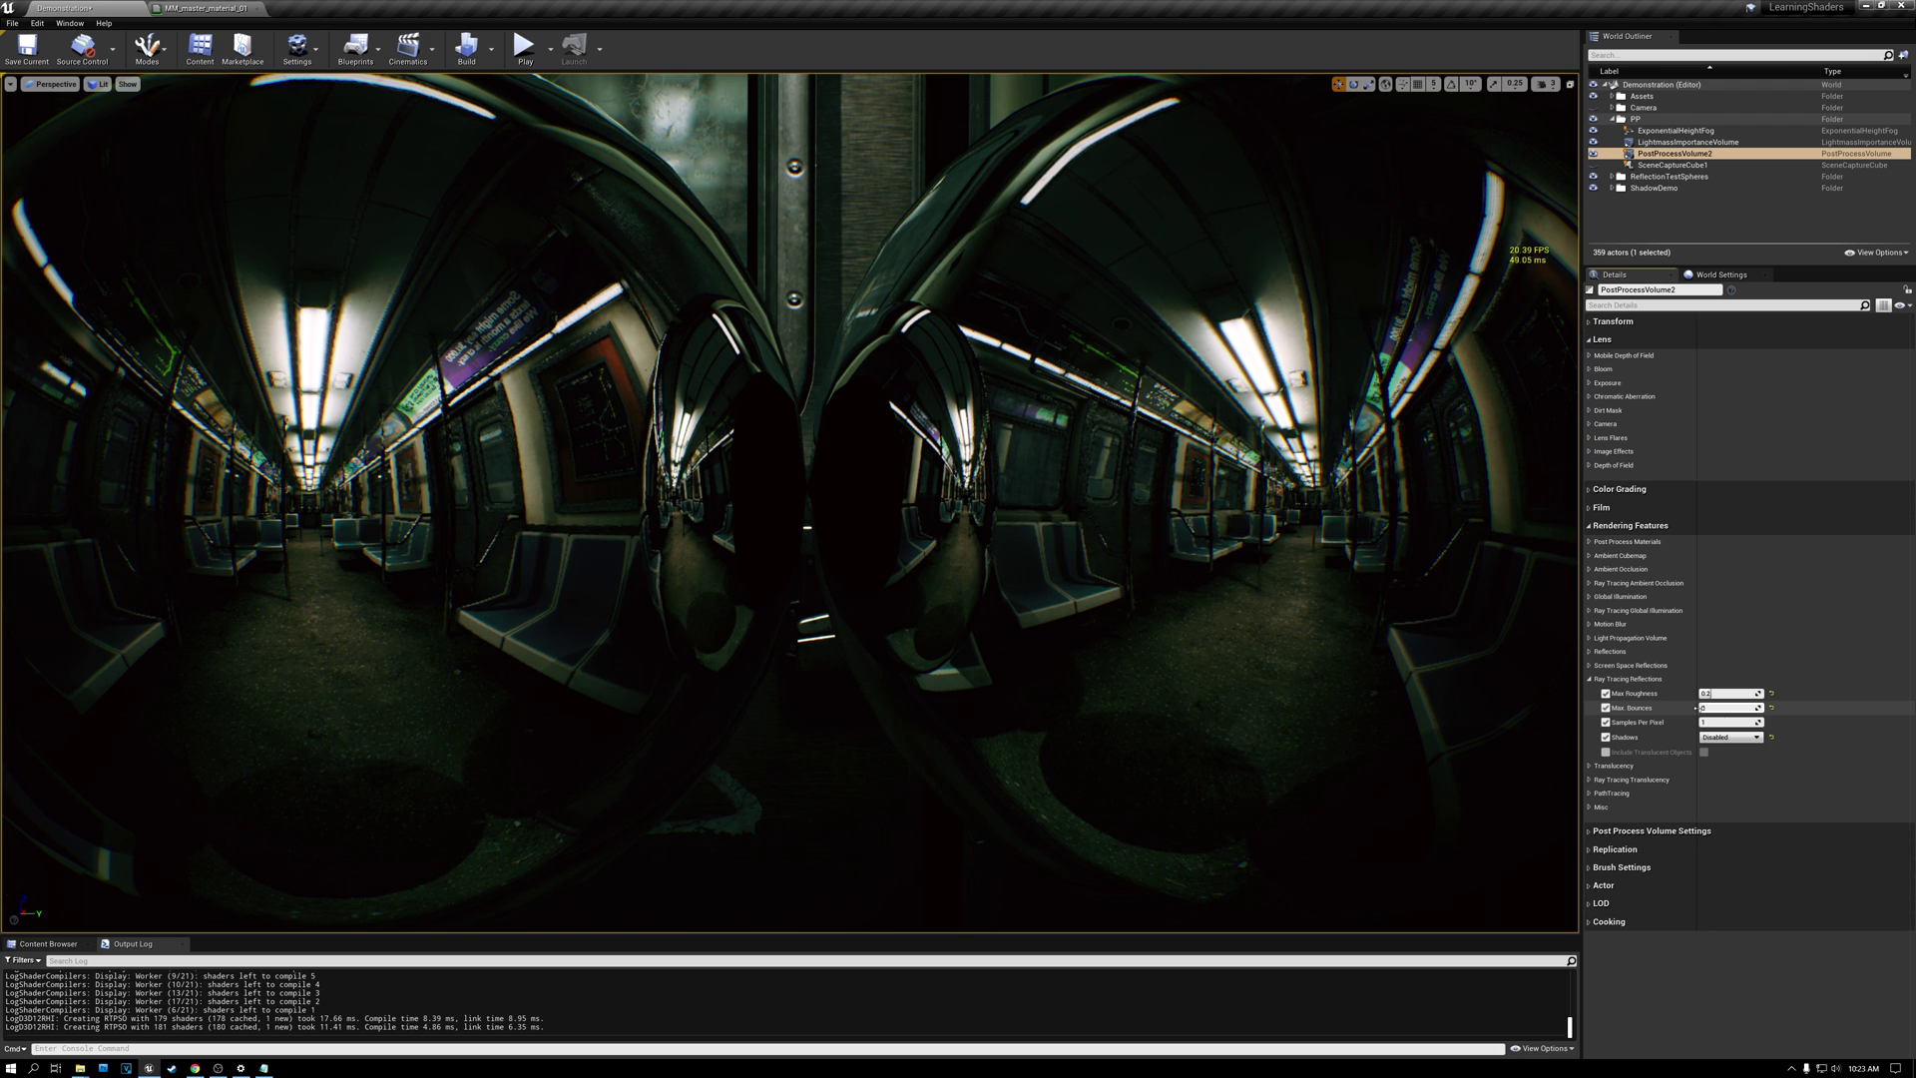
{"action": "type", "text": "4"}
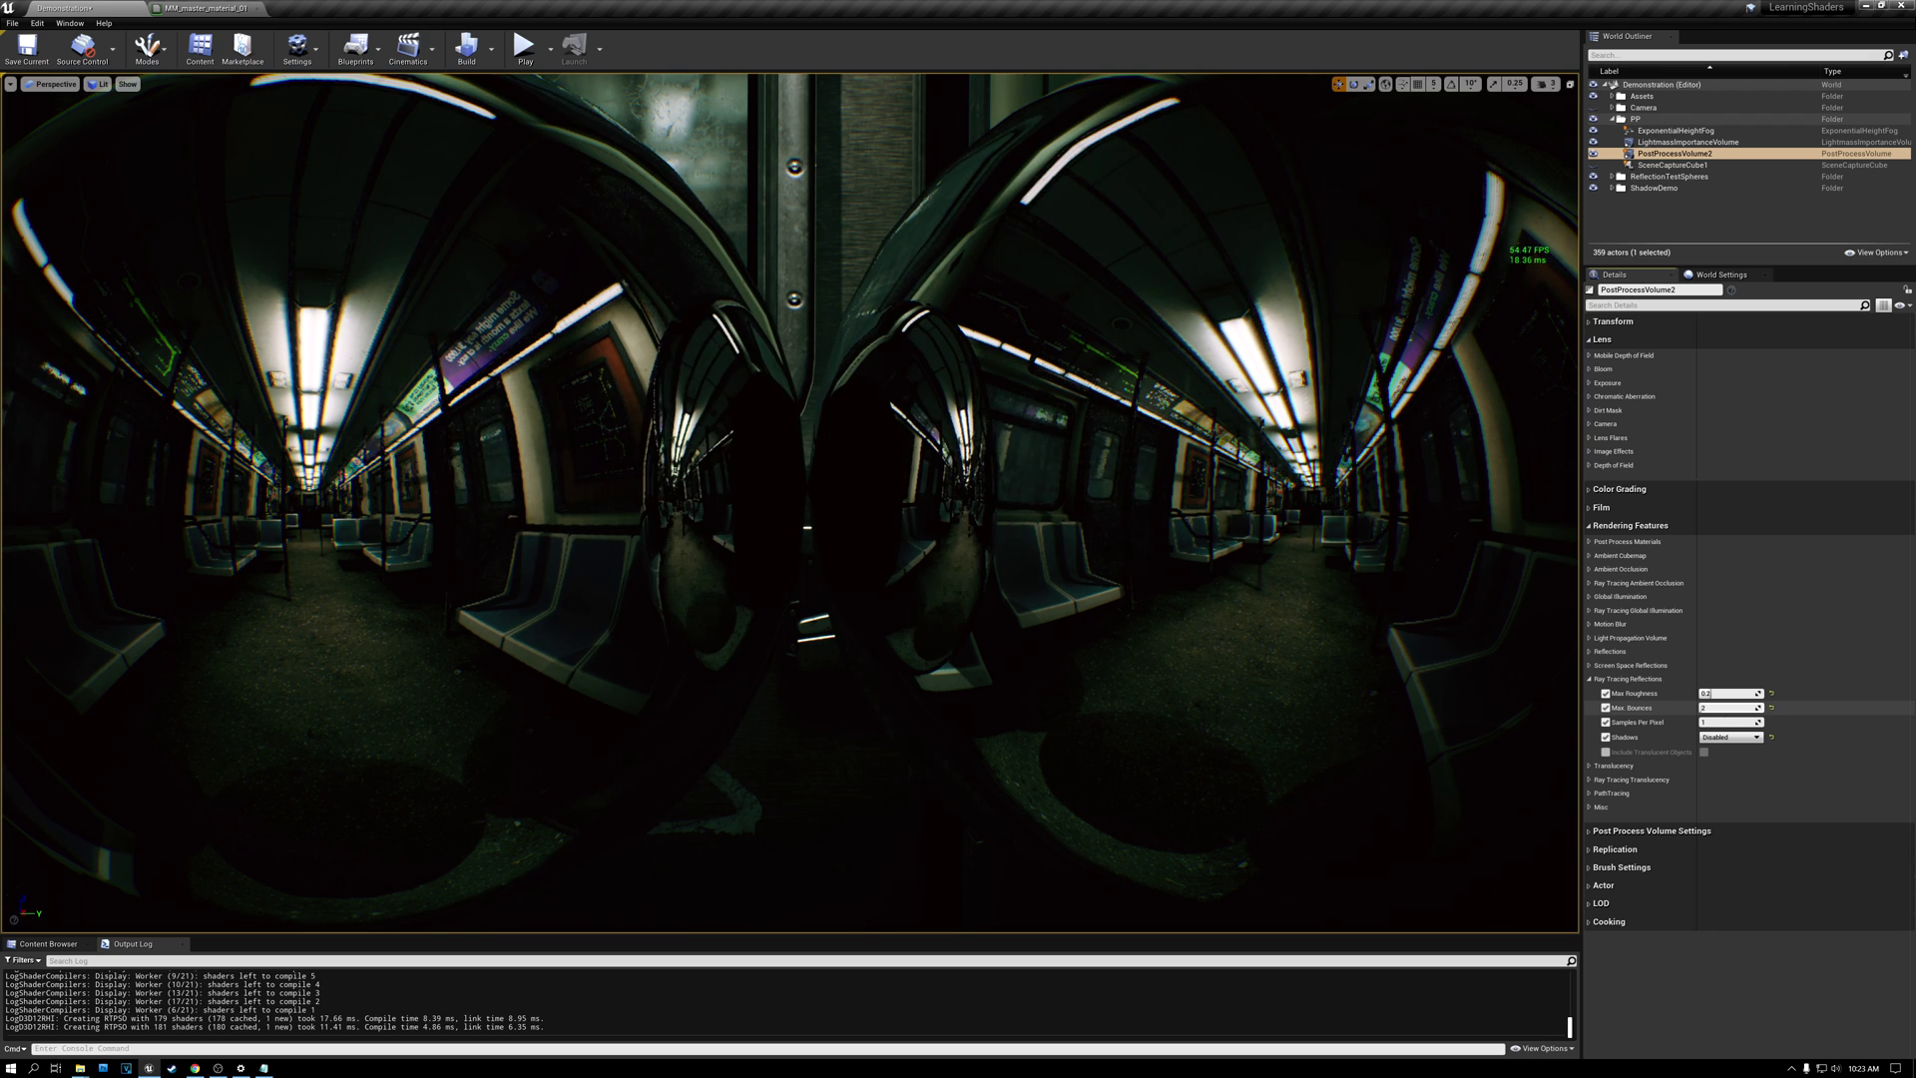
{"action": "key", "text": "BackSpace"}
{"action": "type", "text": "1"}
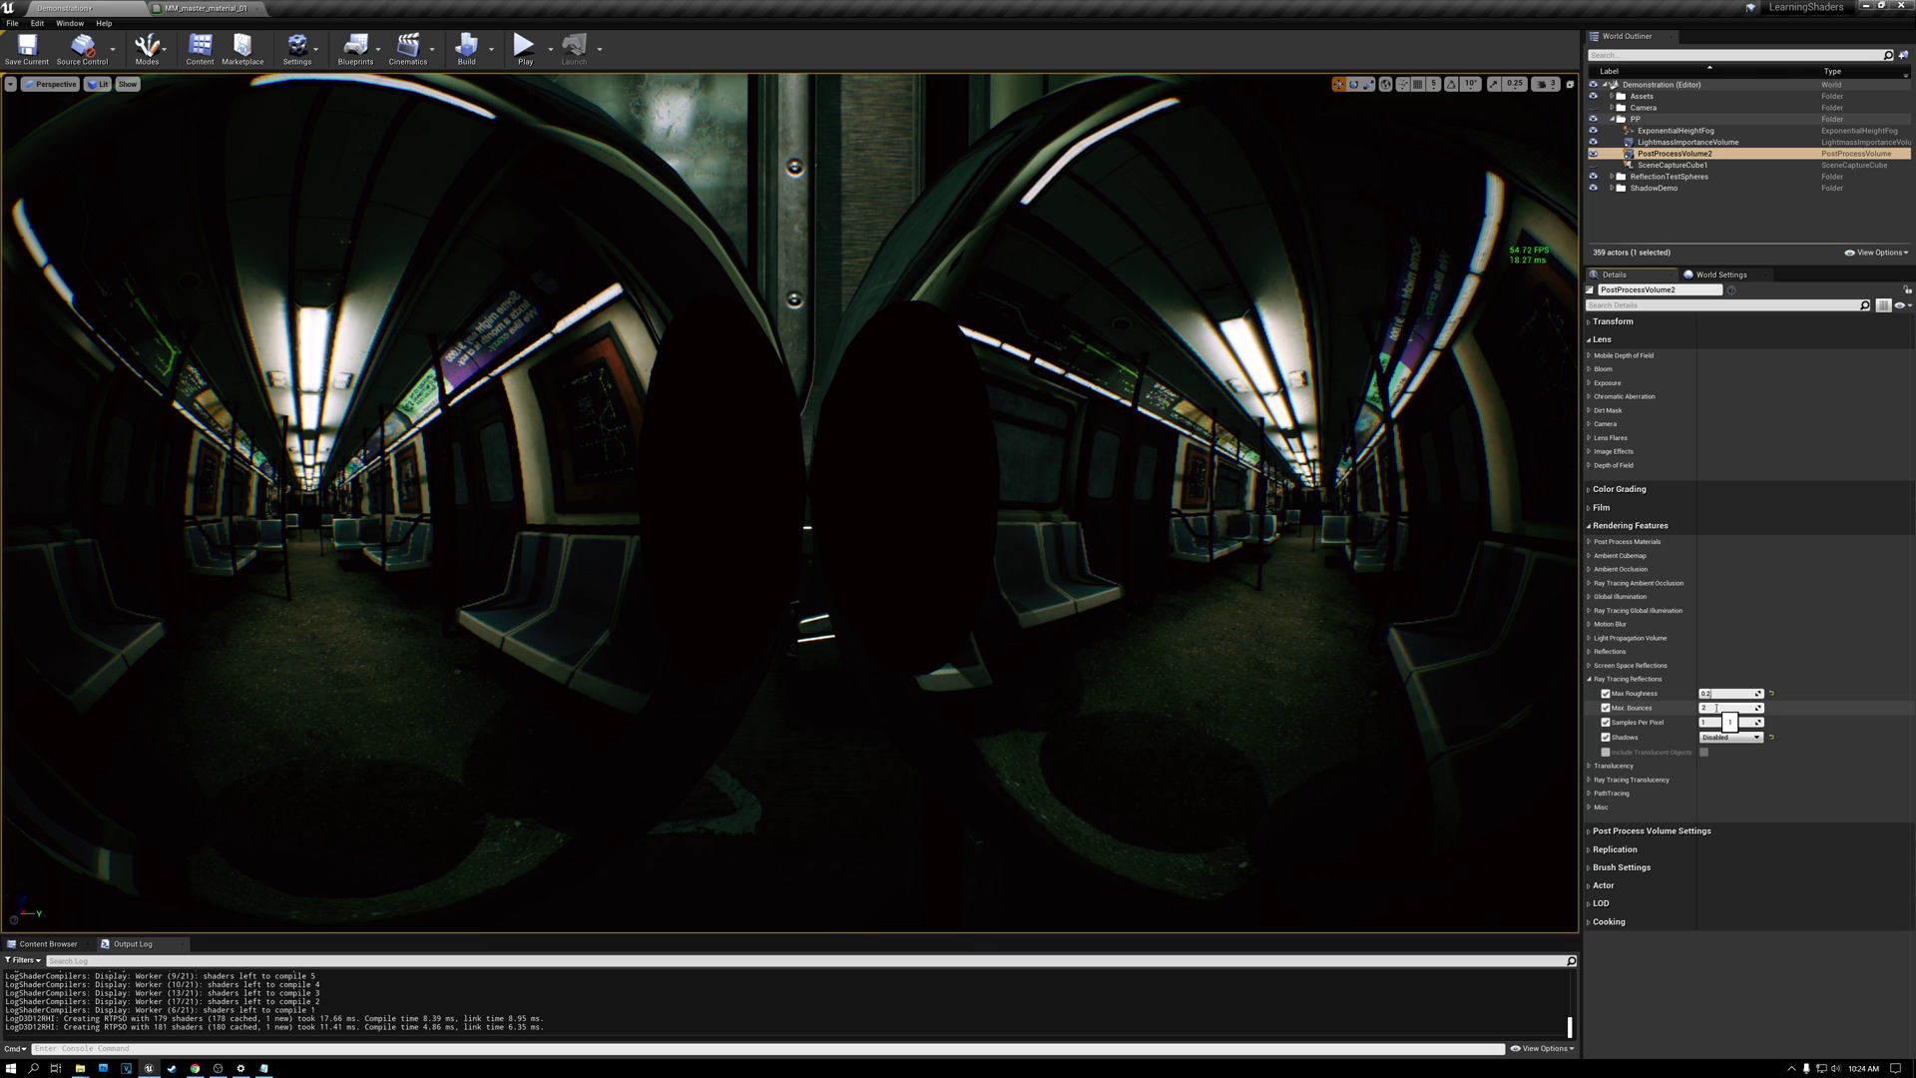
{"action": "key", "text": "Return"}
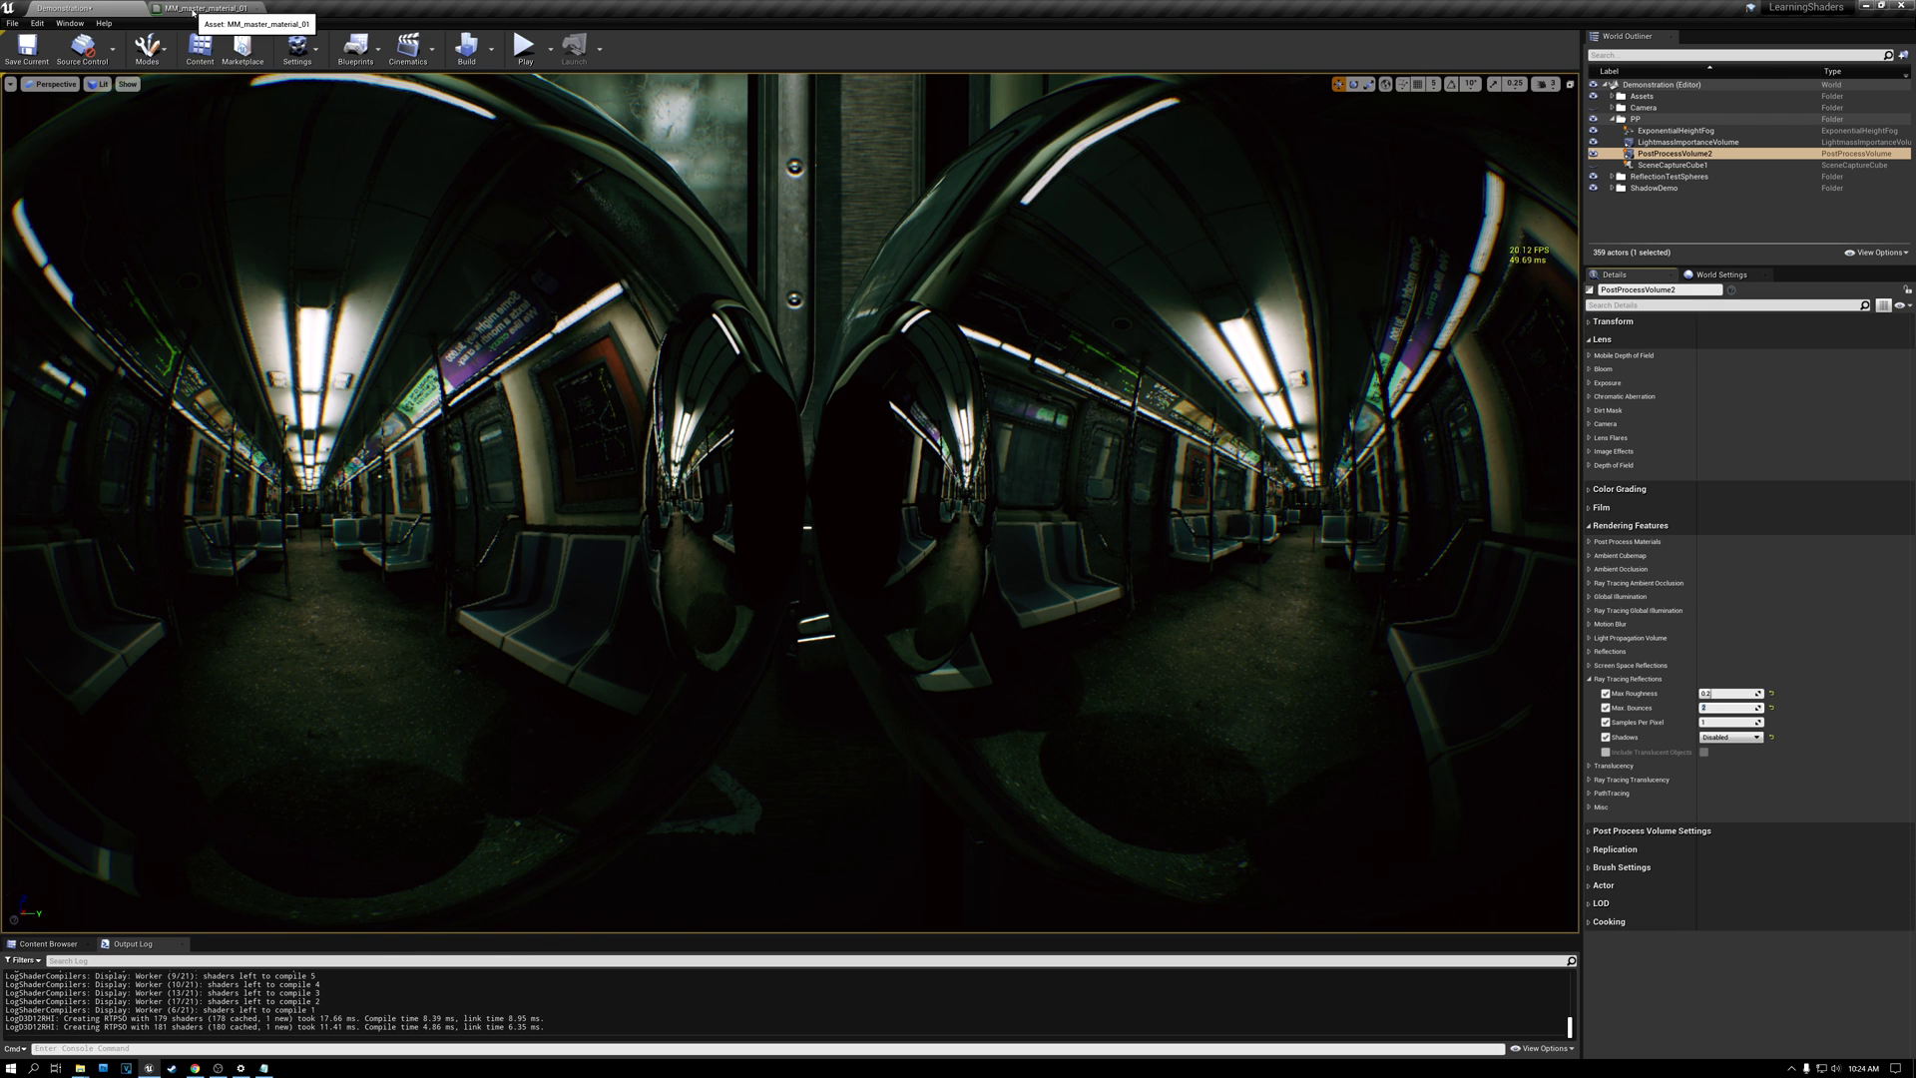
Bring up the MM_master_material_01 graph and examine the Base Material section and its RayTracingQualitySwitchReplace nodes
{"action": "left_click", "coordinate": [193, 9]}
{"action": "scroll", "coordinate": [1130, 296], "scroll_direction": "down", "scroll_amount": 5}
{"action": "scroll", "coordinate": [1131, 295], "scroll_direction": "up", "scroll_amount": 2}
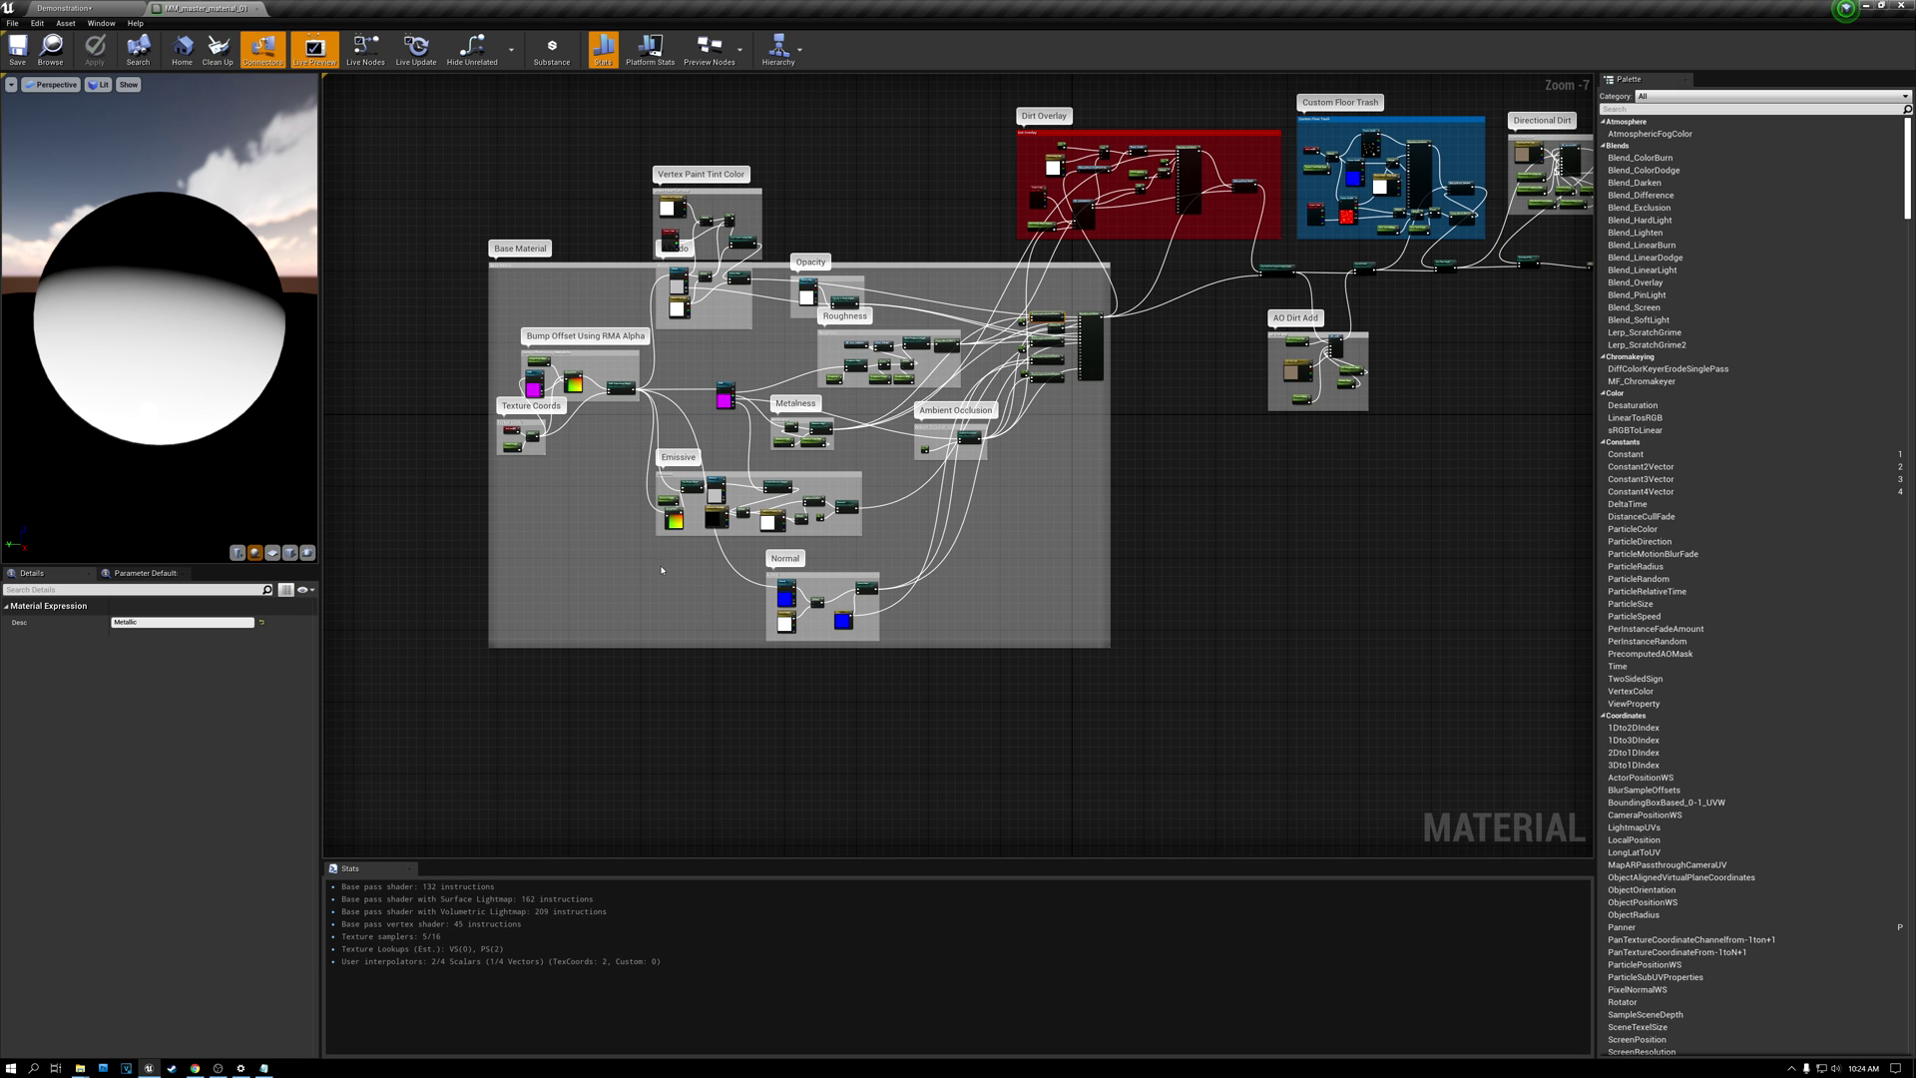
{"action": "scroll", "coordinate": [688, 509], "scroll_direction": "up", "scroll_amount": 4}
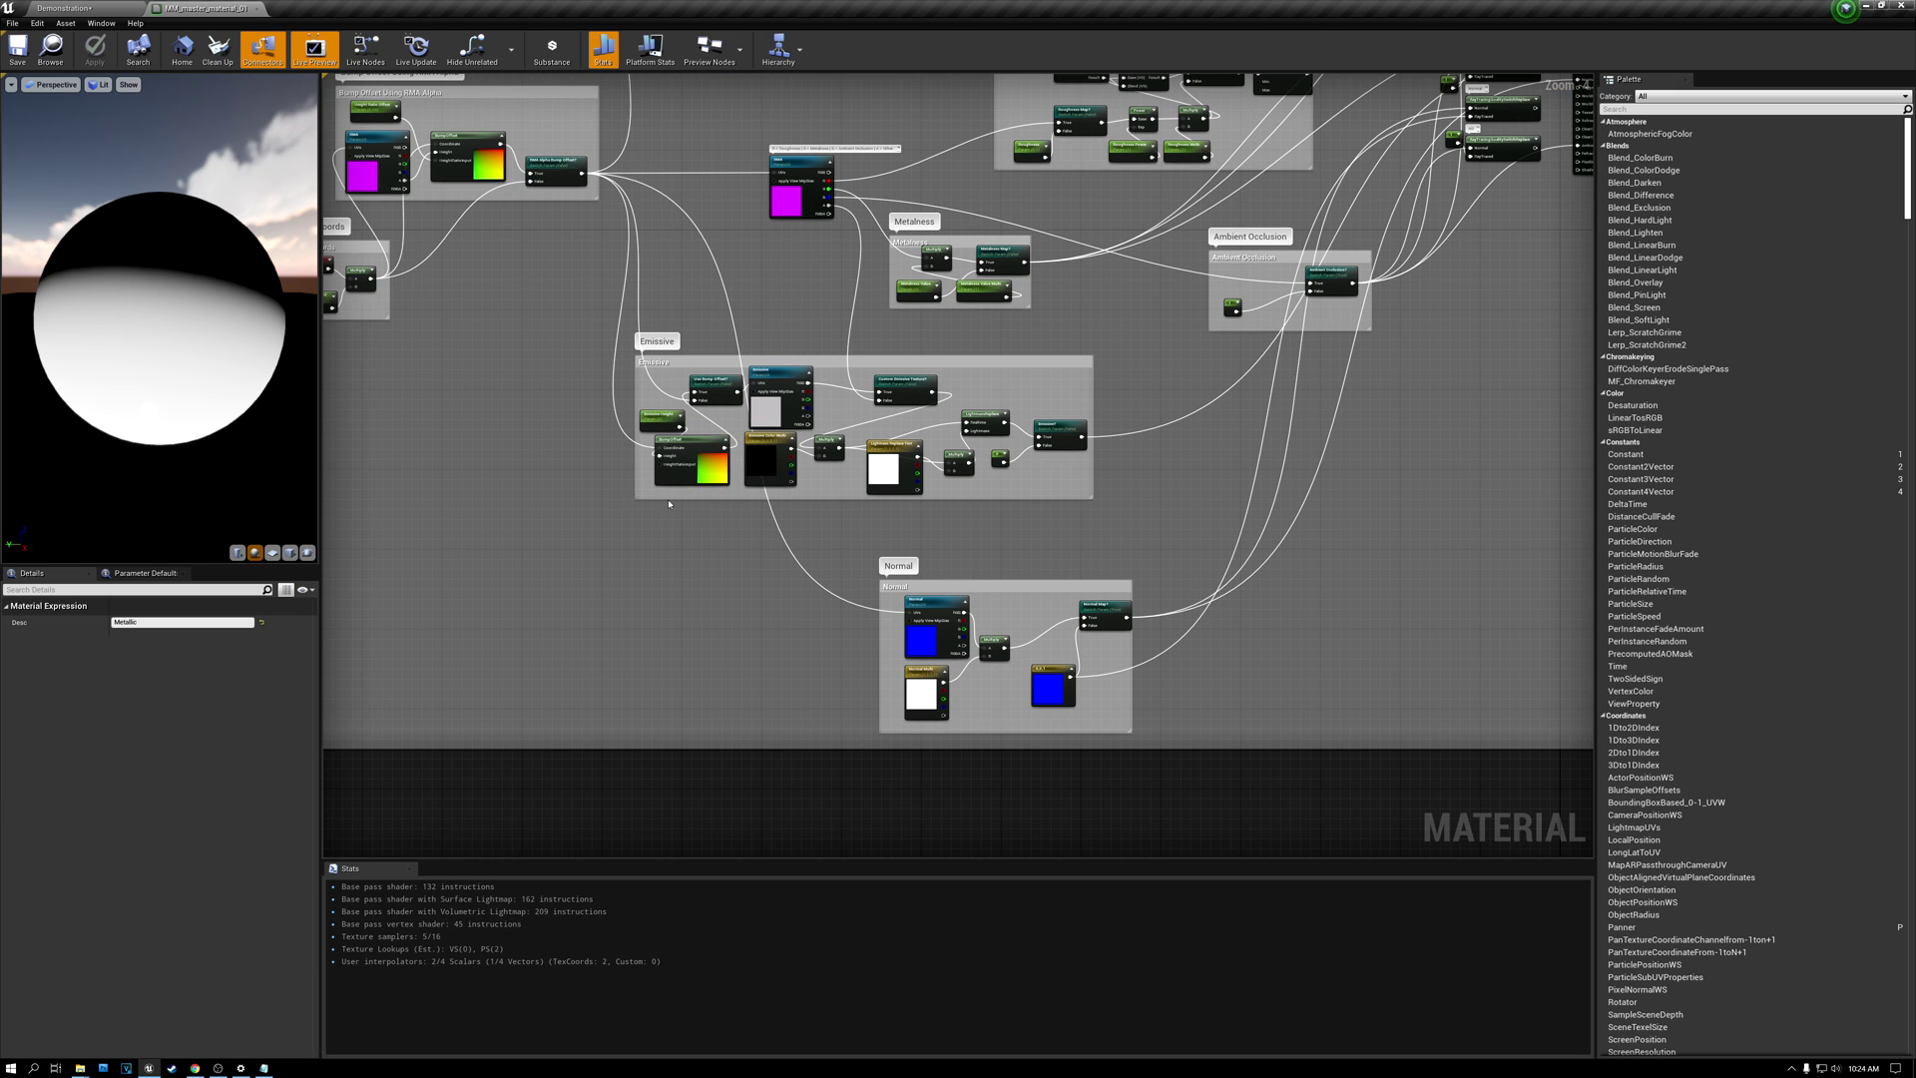
{"action": "scroll", "coordinate": [599, 469], "scroll_direction": "down", "scroll_amount": 2}
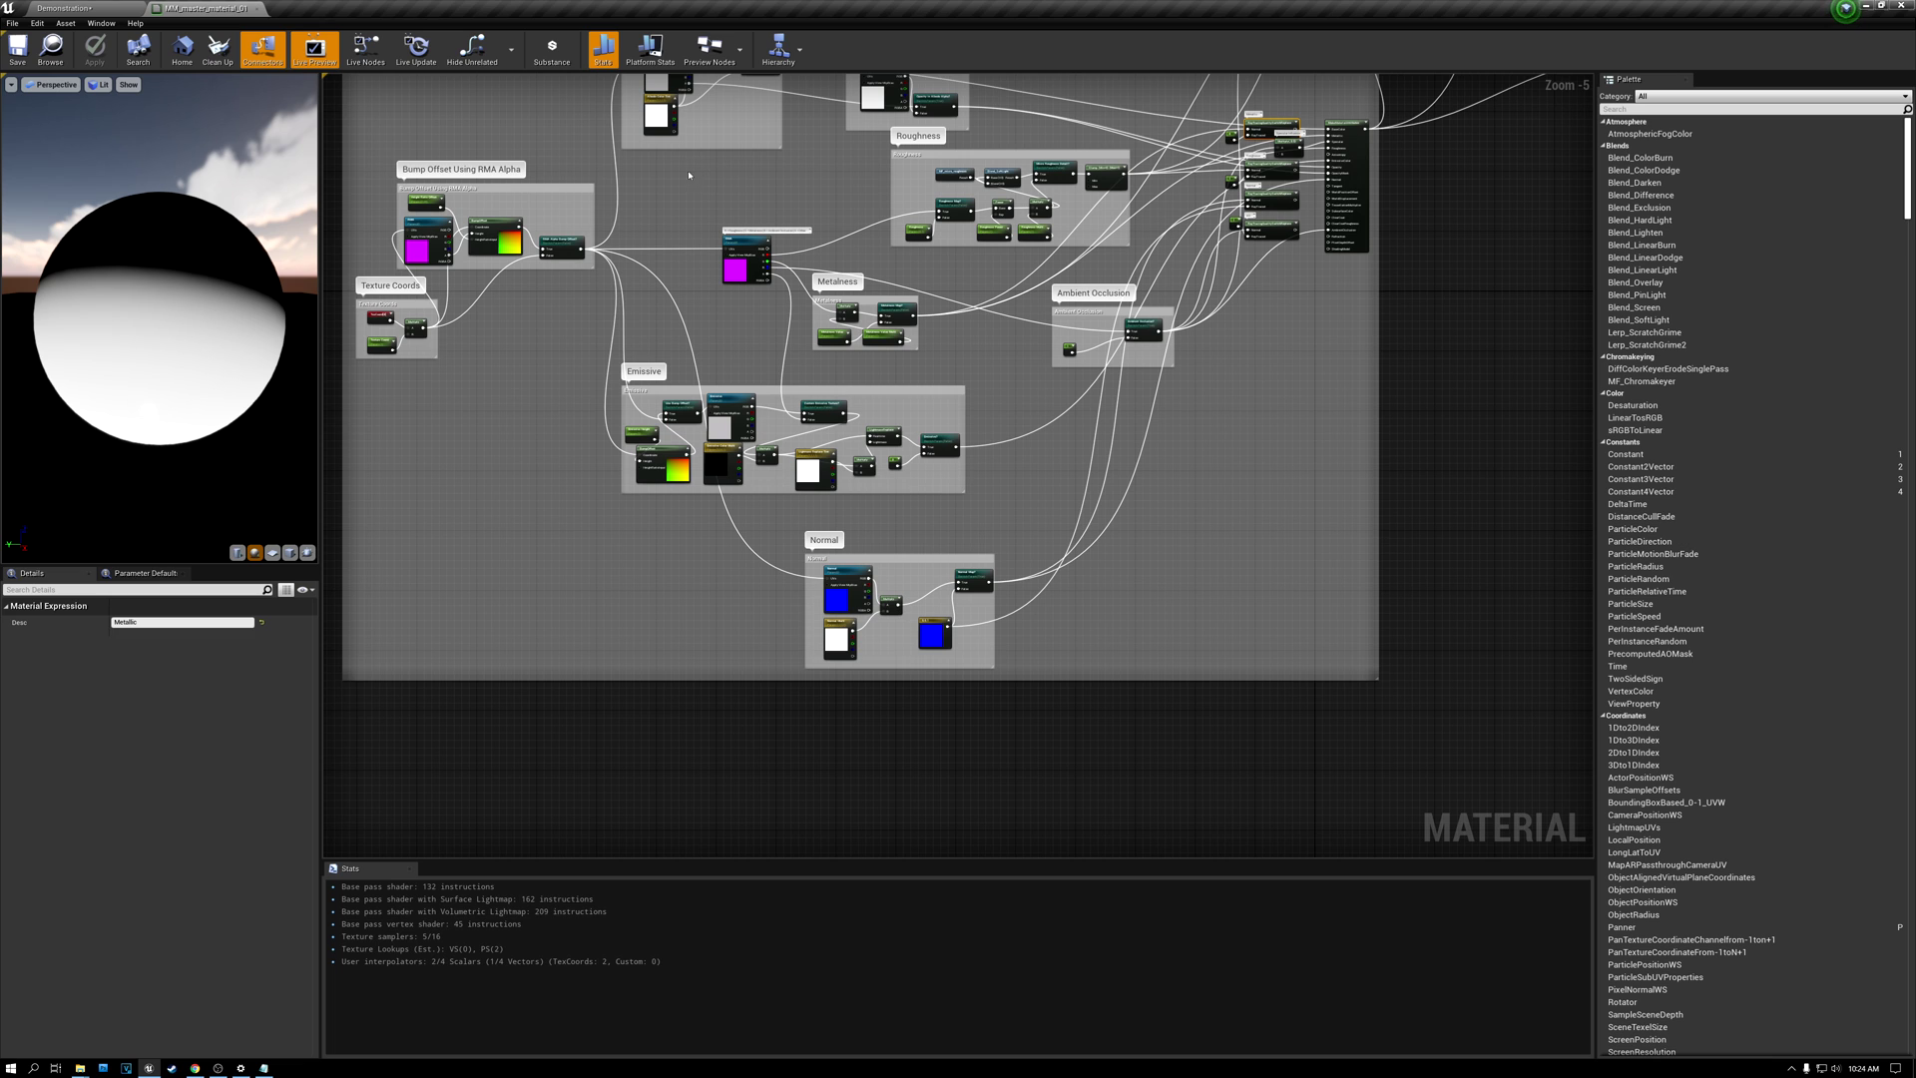
{"action": "scroll", "coordinate": [697, 174], "scroll_direction": "up", "scroll_amount": 1}
{"action": "mouse_move", "coordinate": [792, 181]}
{"action": "right_mouse_down"}
{"action": "mouse_move", "coordinate": [681, 407]}
{"action": "mouse_move", "coordinate": [583, 377]}
{"action": "mouse_move", "coordinate": [689, 404]}
{"action": "mouse_move", "coordinate": [798, 512]}
{"action": "mouse_move", "coordinate": [539, 377]}
{"action": "mouse_move", "coordinate": [467, 366]}
{"action": "right_mouse_up"}
{"action": "scroll", "coordinate": [676, 392], "scroll_direction": "up", "scroll_amount": 1}
{"action": "right_click_drag", "start_coordinate": [1069, 447], "coordinate": [797, 429]}
{"action": "scroll", "coordinate": [796, 429], "scroll_direction": "up", "scroll_amount": 3}
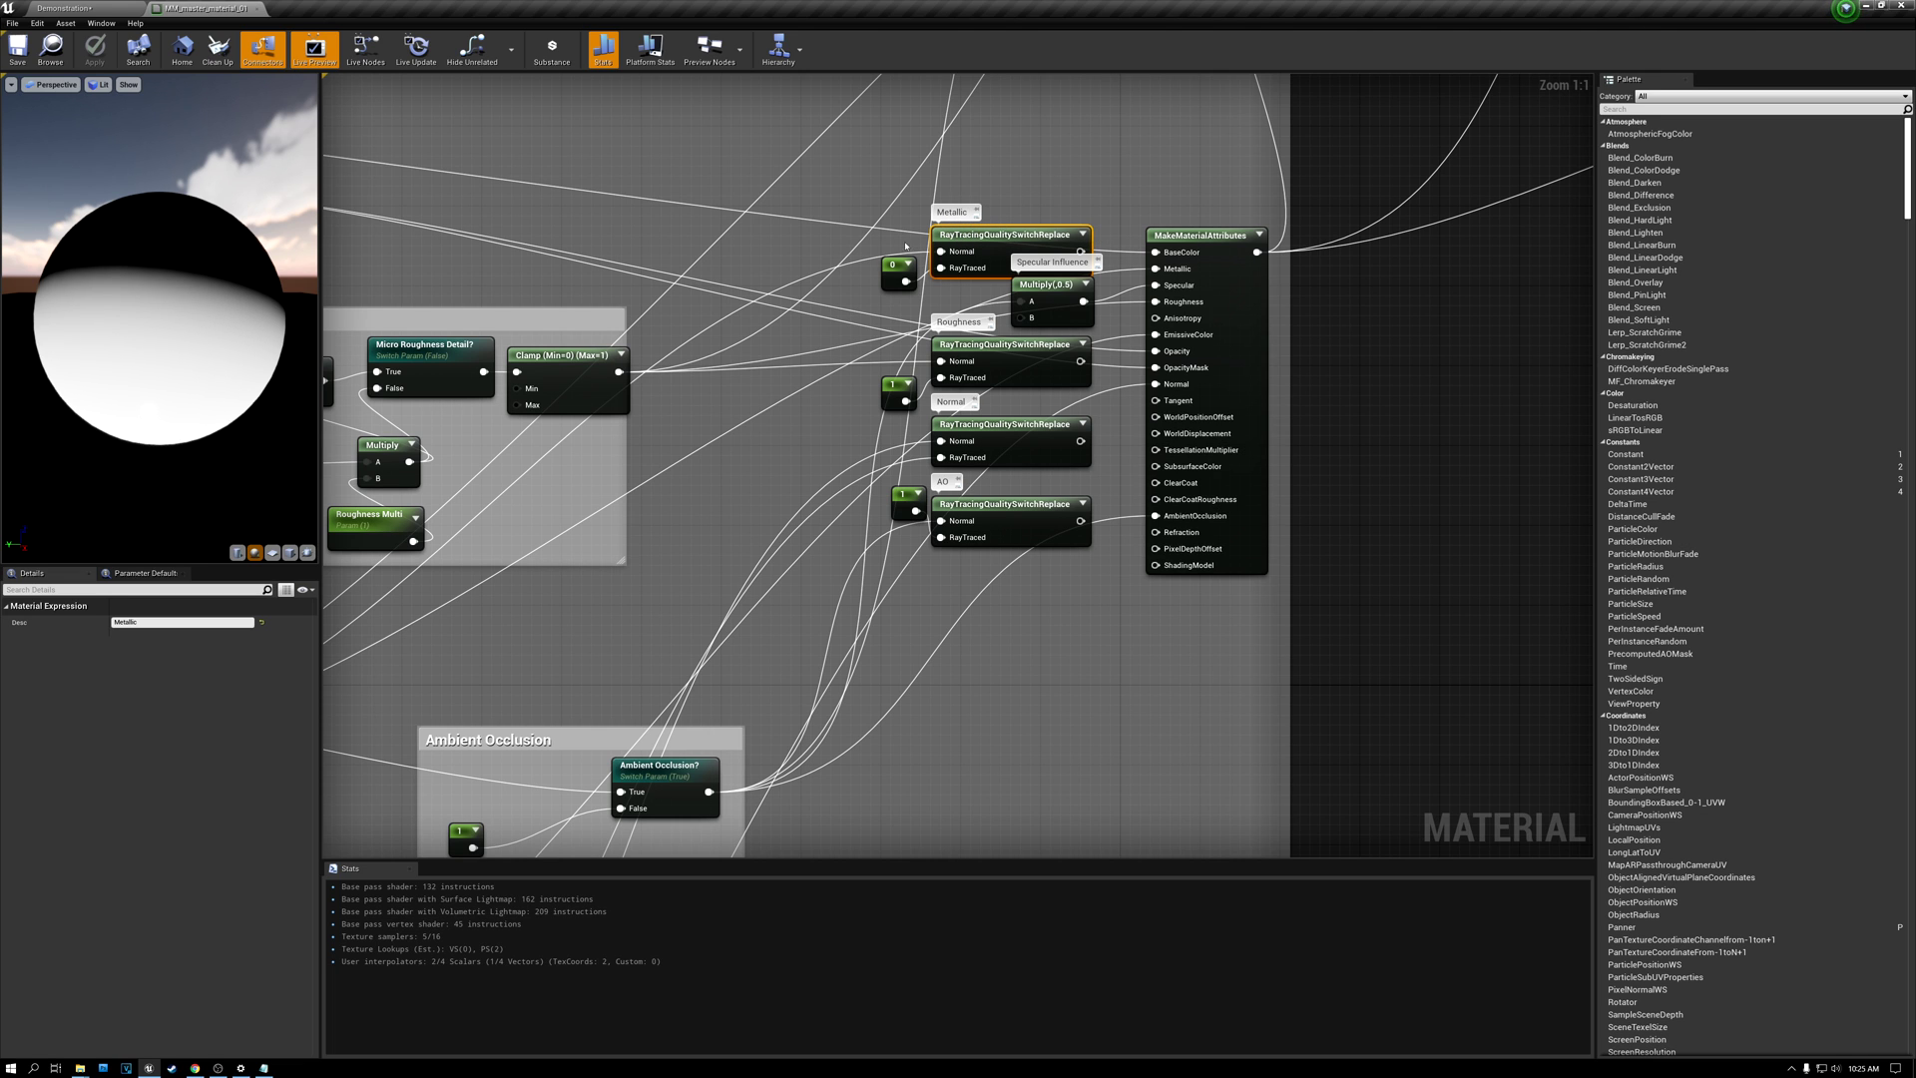
Trace the Metalness group to its ray tracing switch and connect the Metallic switch's output to Metallic on MakeMaterialAttributes
{"action": "left_click", "coordinate": [710, 337]}
{"action": "scroll", "coordinate": [698, 330], "scroll_direction": "down", "scroll_amount": 2}
{"action": "right_click_drag", "start_coordinate": [715, 358], "coordinate": [1337, 188]}
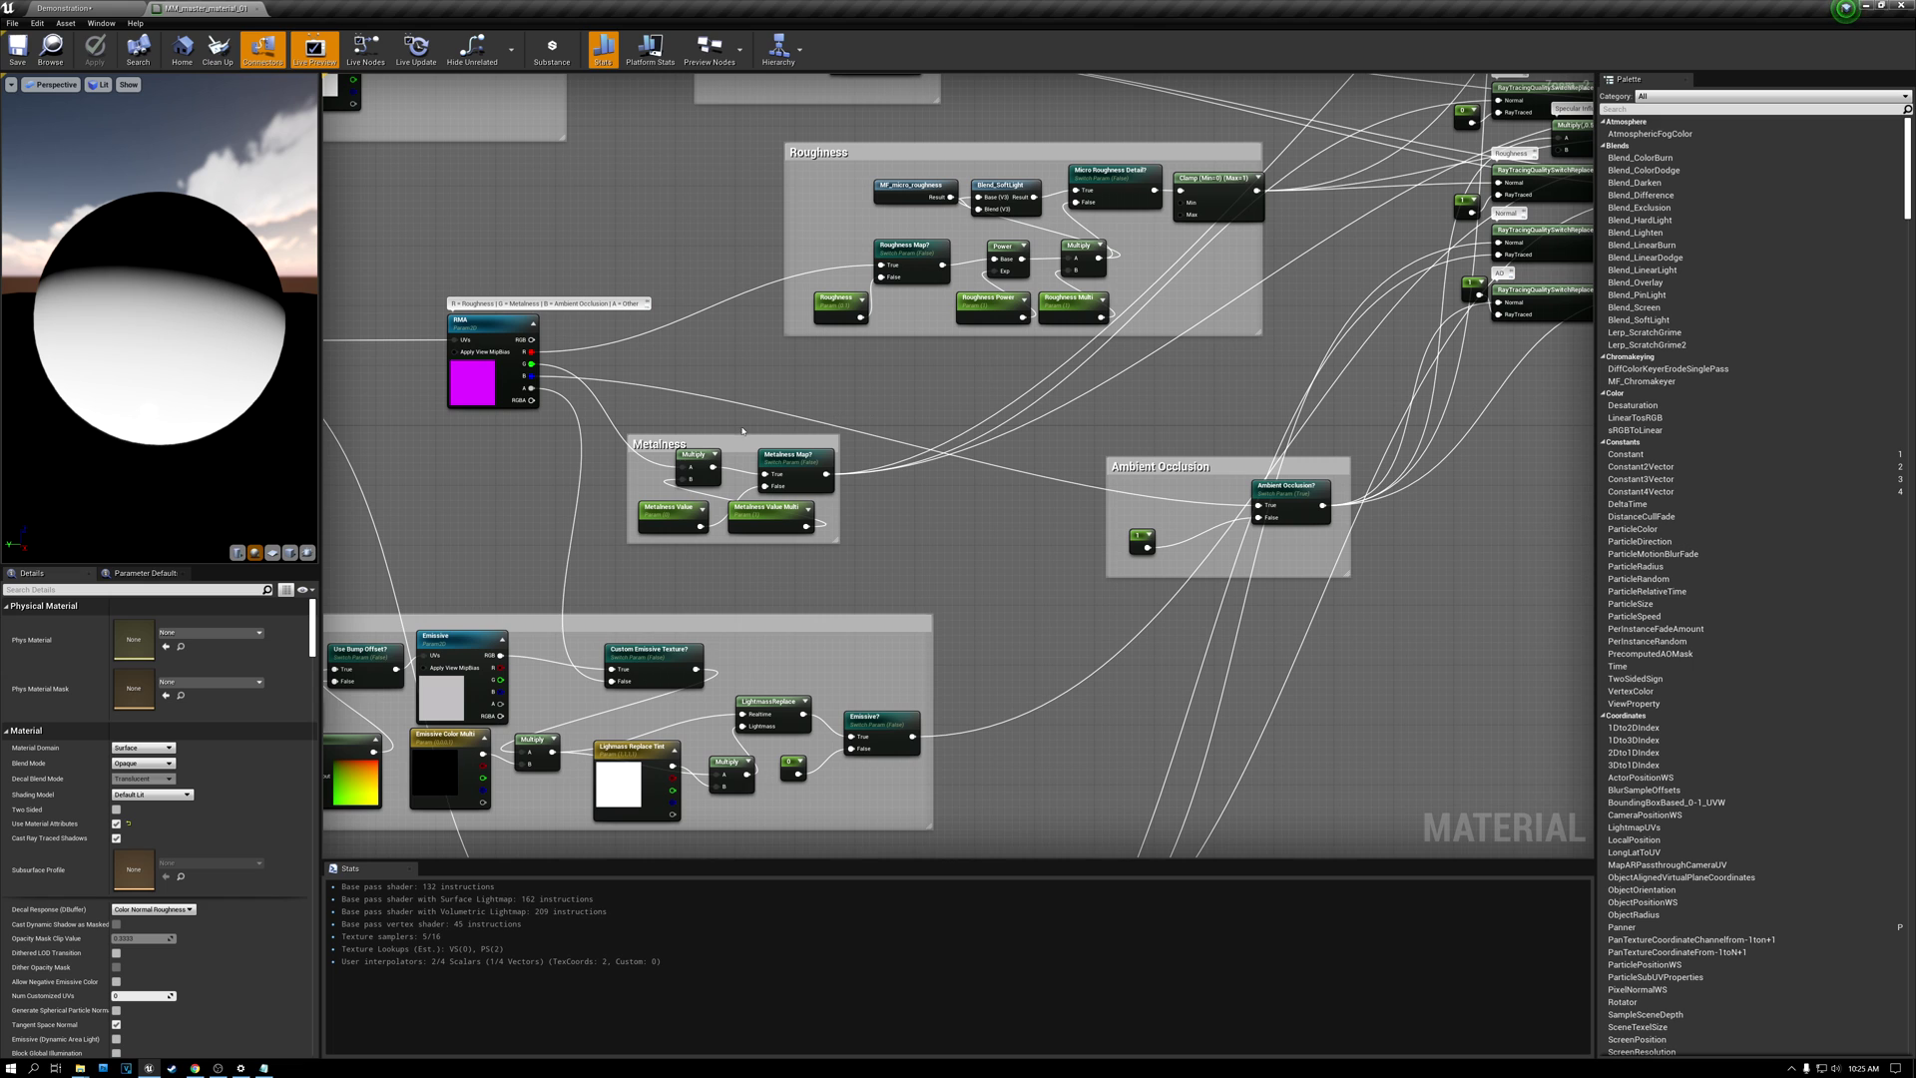
{"action": "left_click_drag", "start_coordinate": [622, 431], "coordinate": [907, 577]}
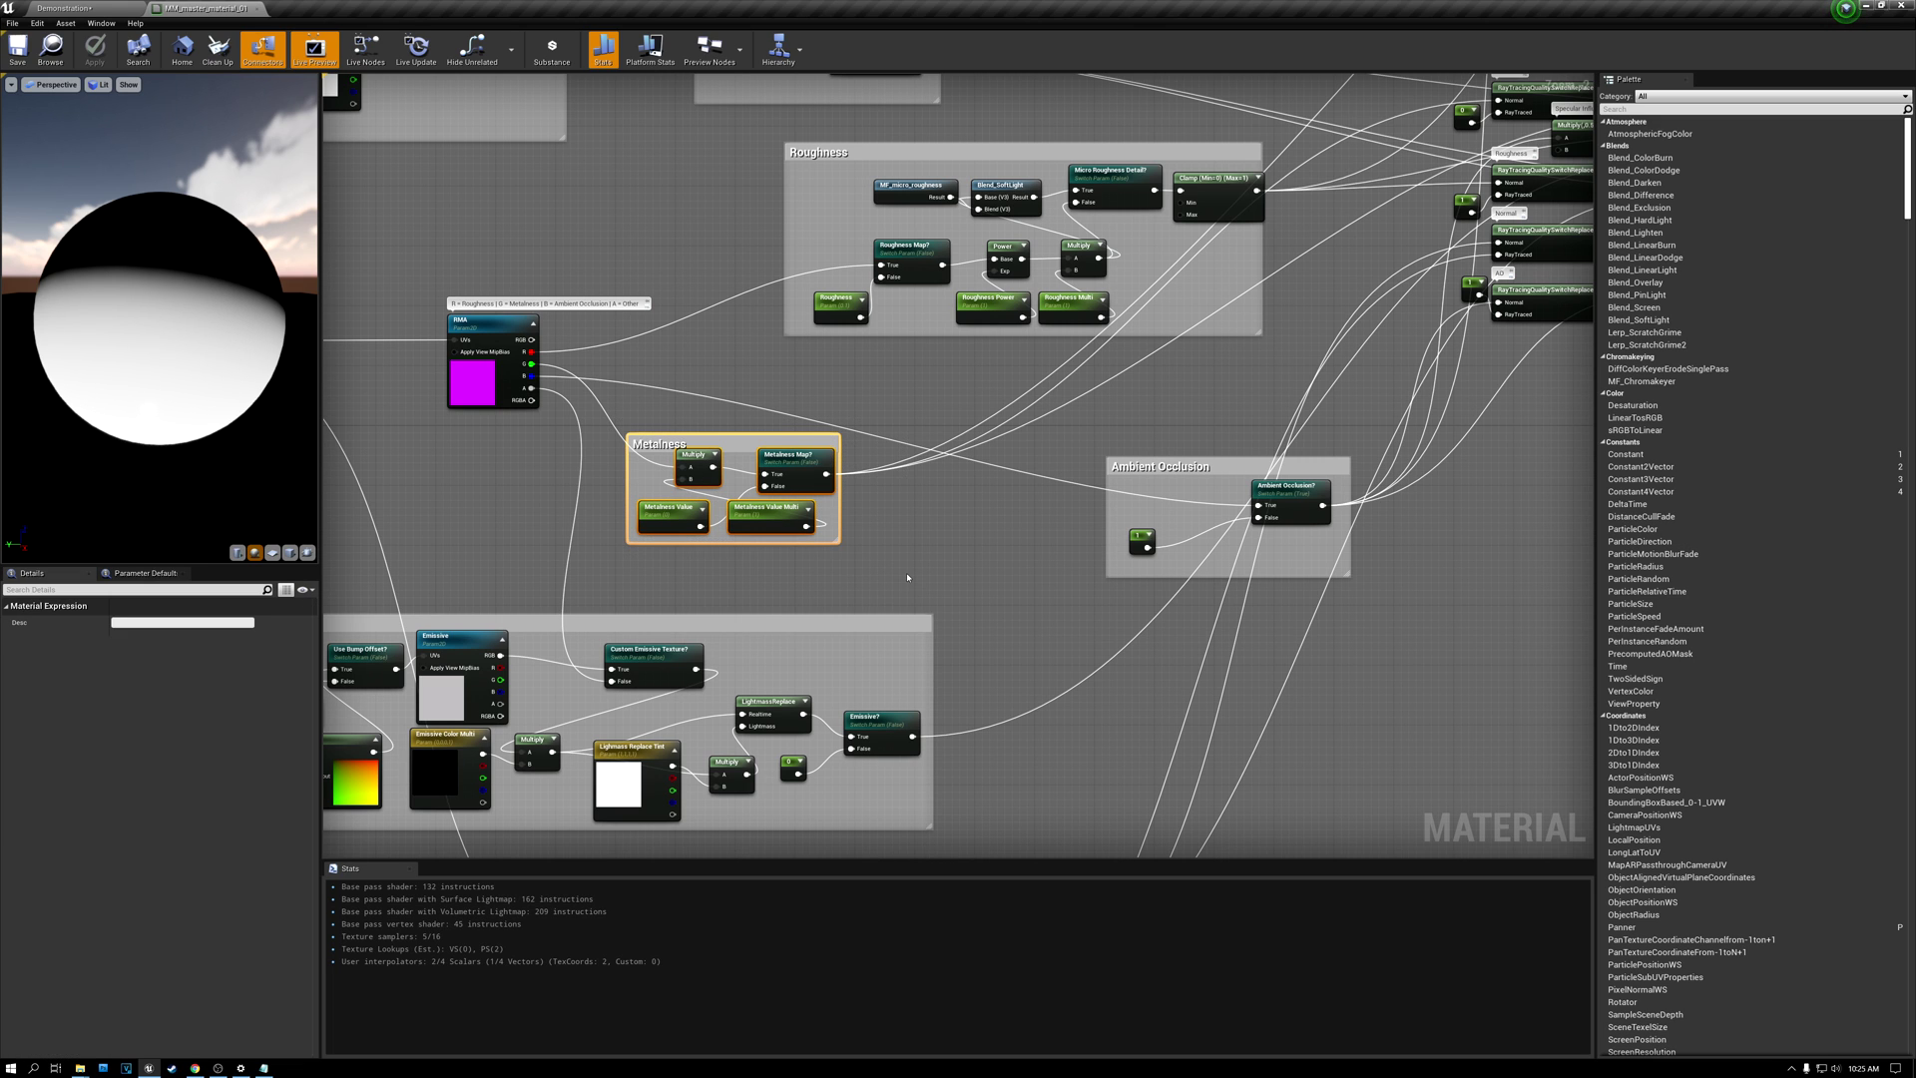
{"action": "right_click_drag", "start_coordinate": [1342, 303], "coordinate": [1031, 443]}
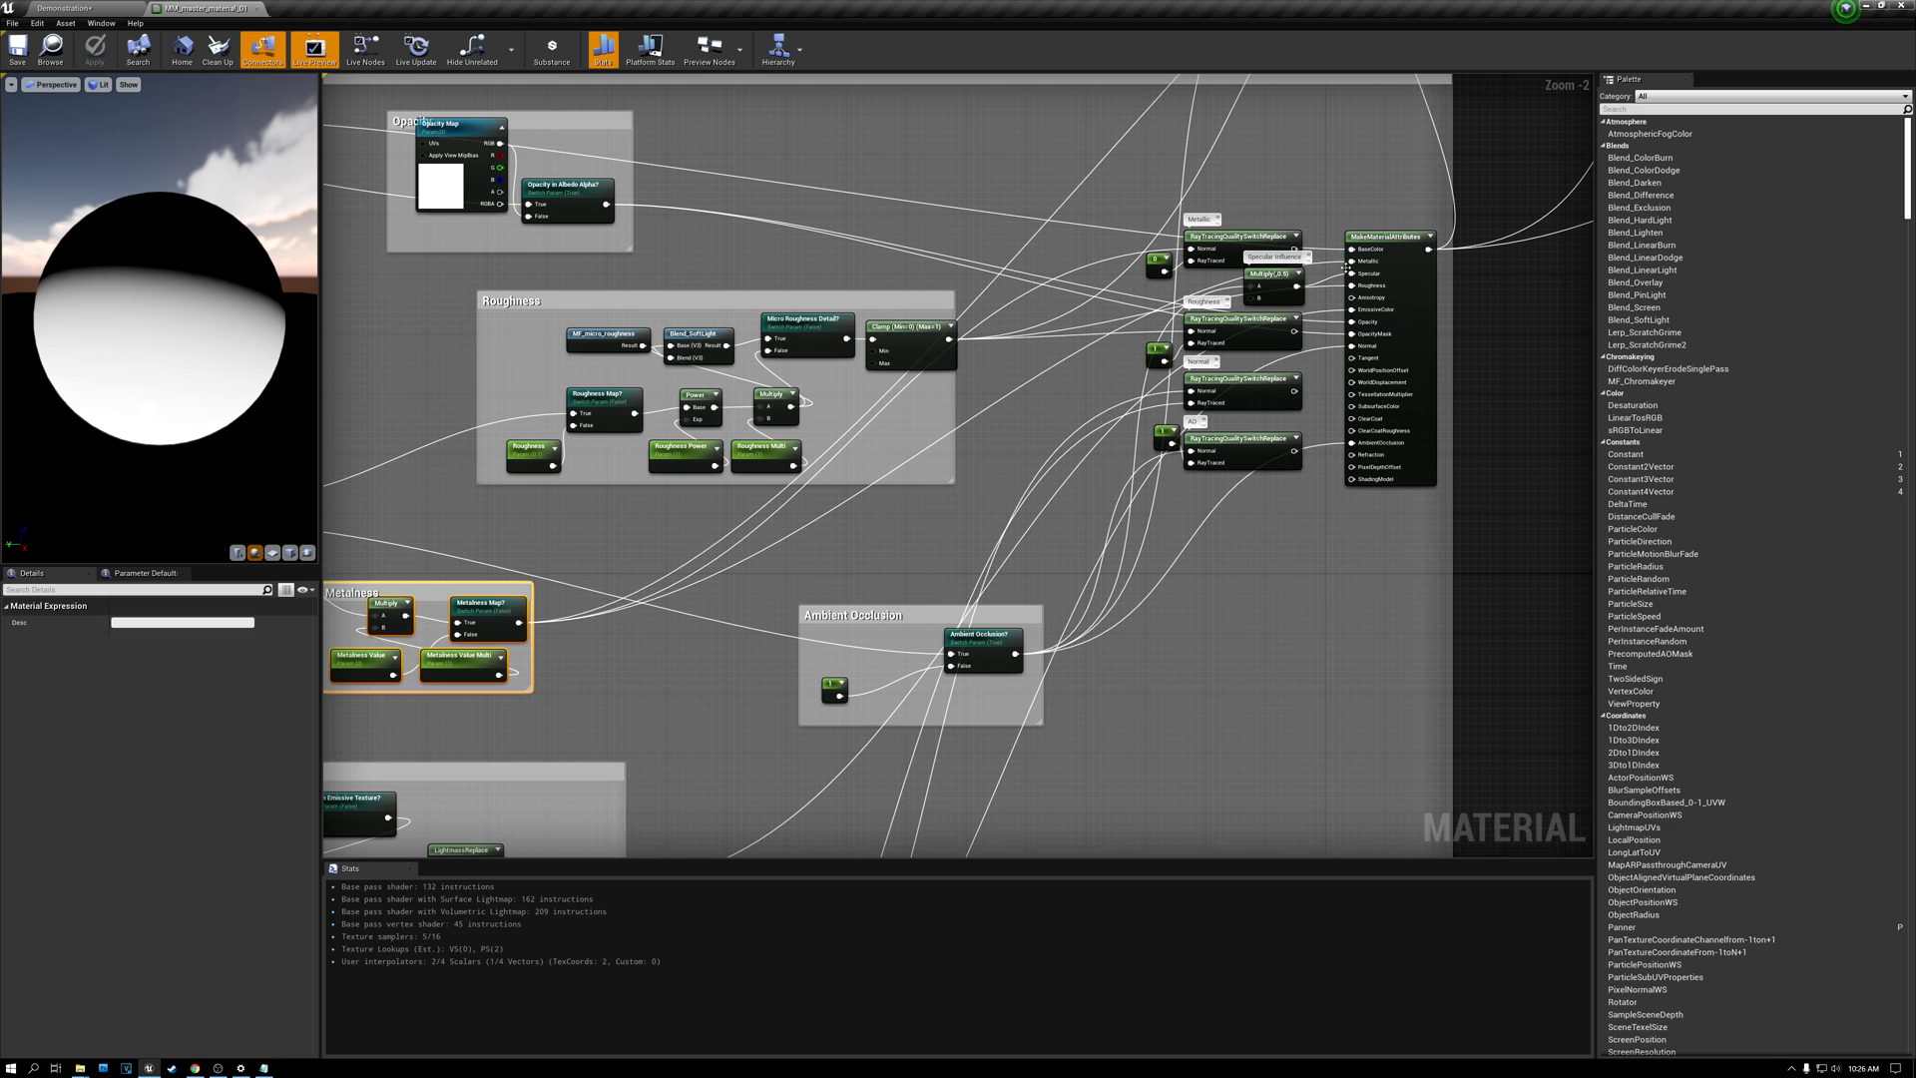
{"action": "left_click", "coordinate": [1368, 238]}
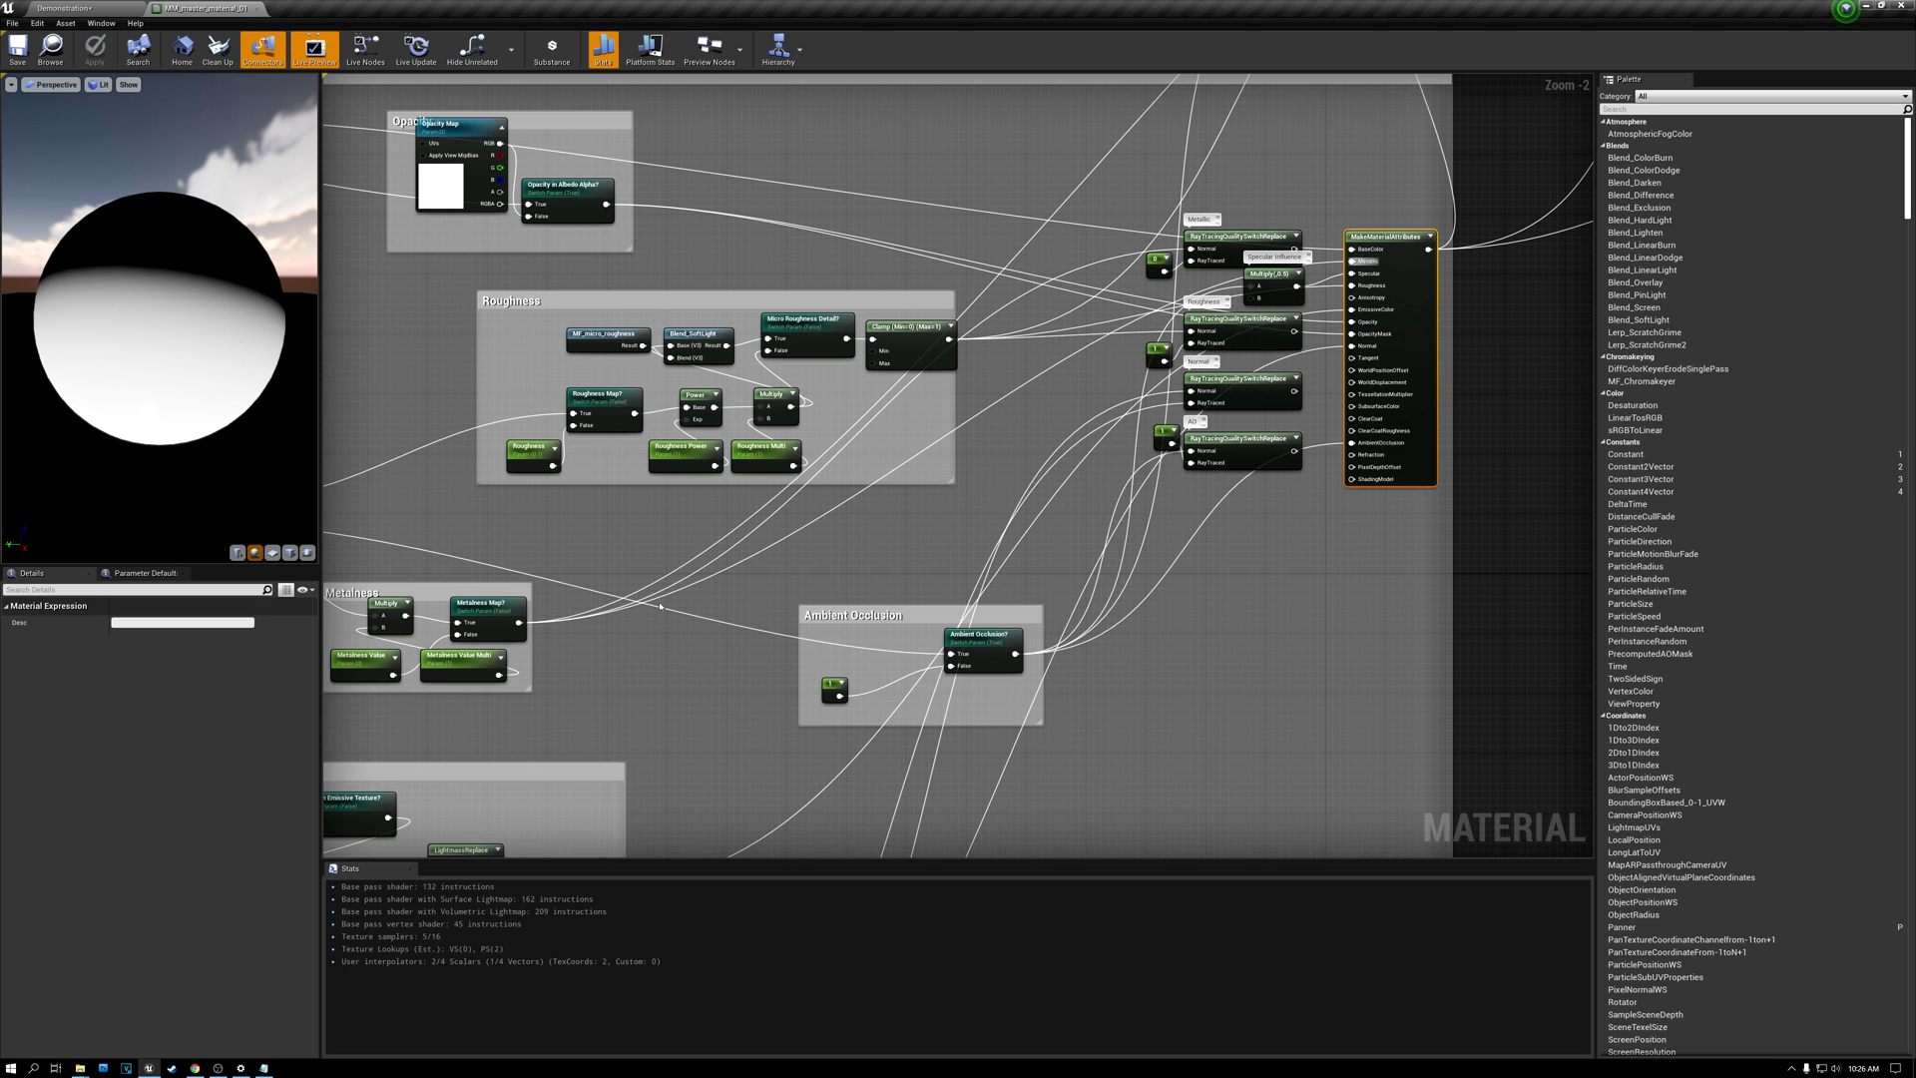
{"action": "left_click", "coordinate": [1198, 239]}
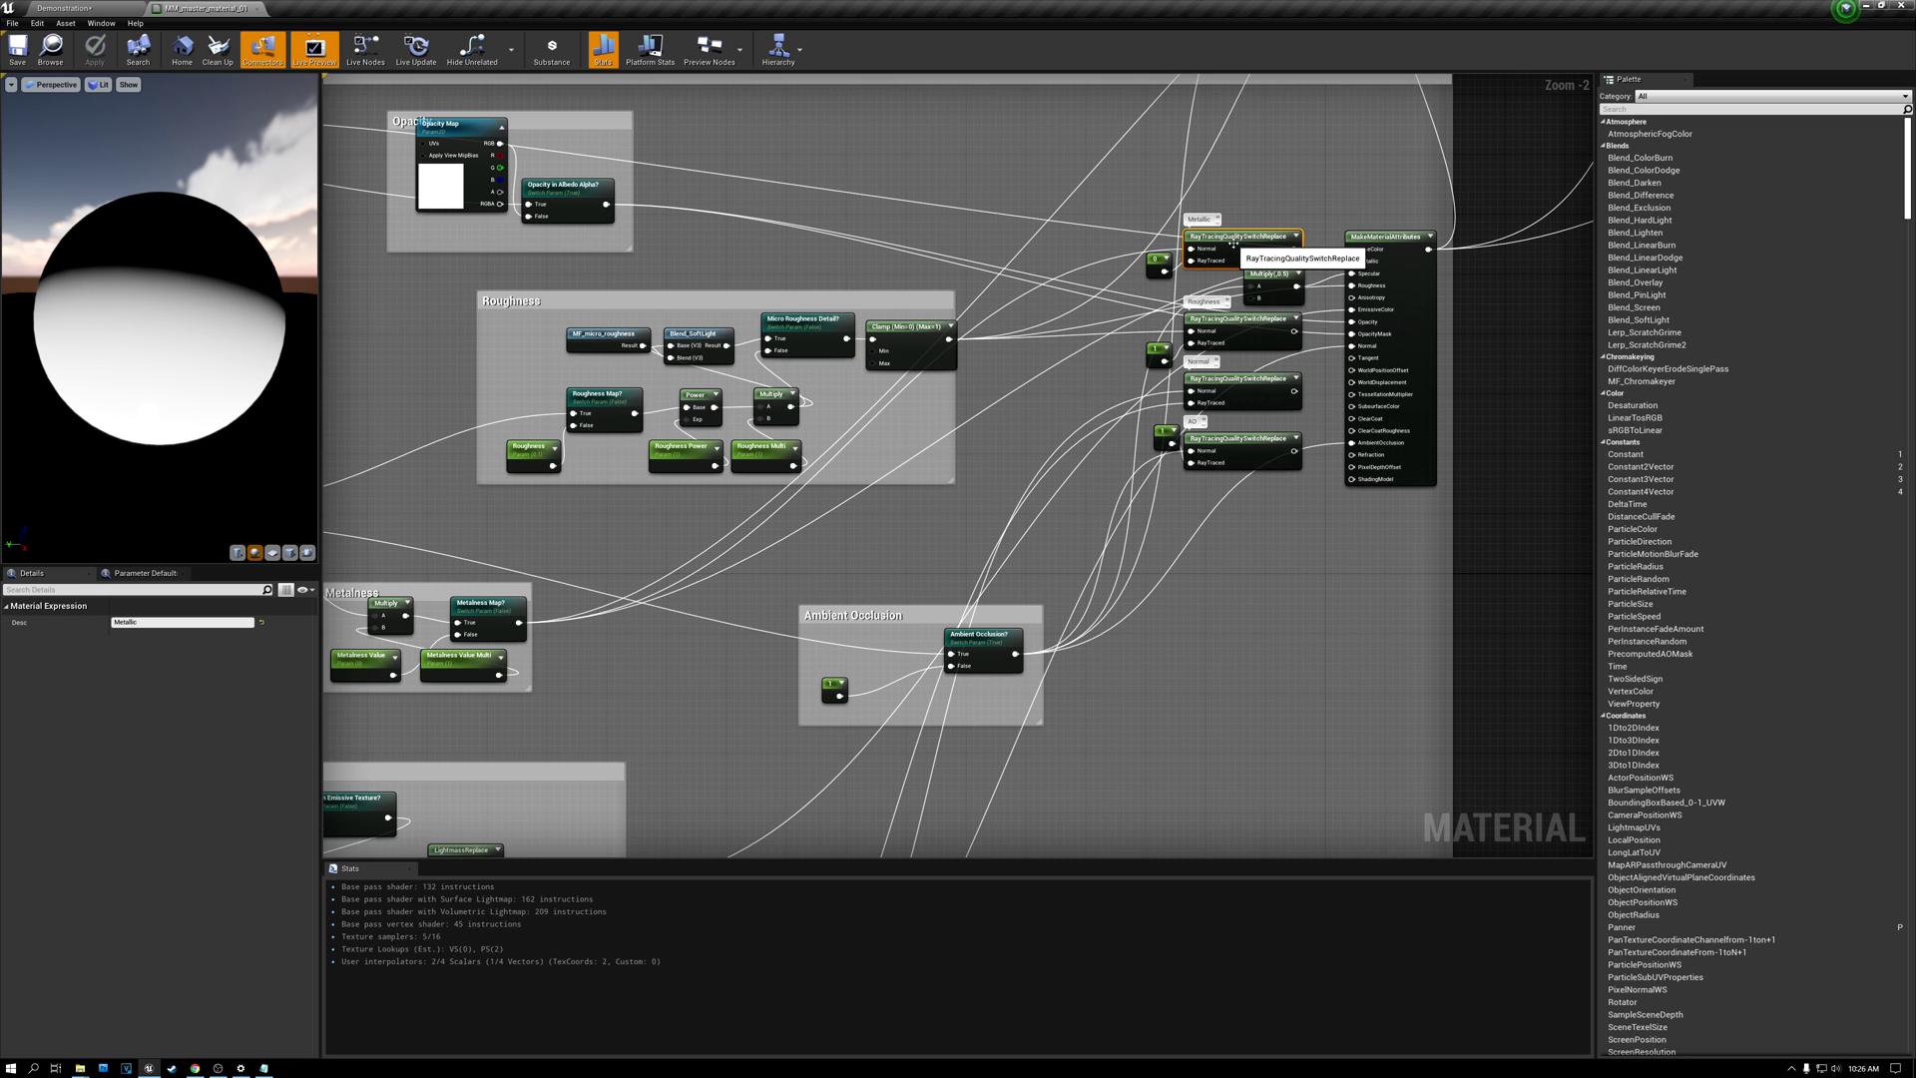
{"action": "left_click", "coordinate": [1153, 264]}
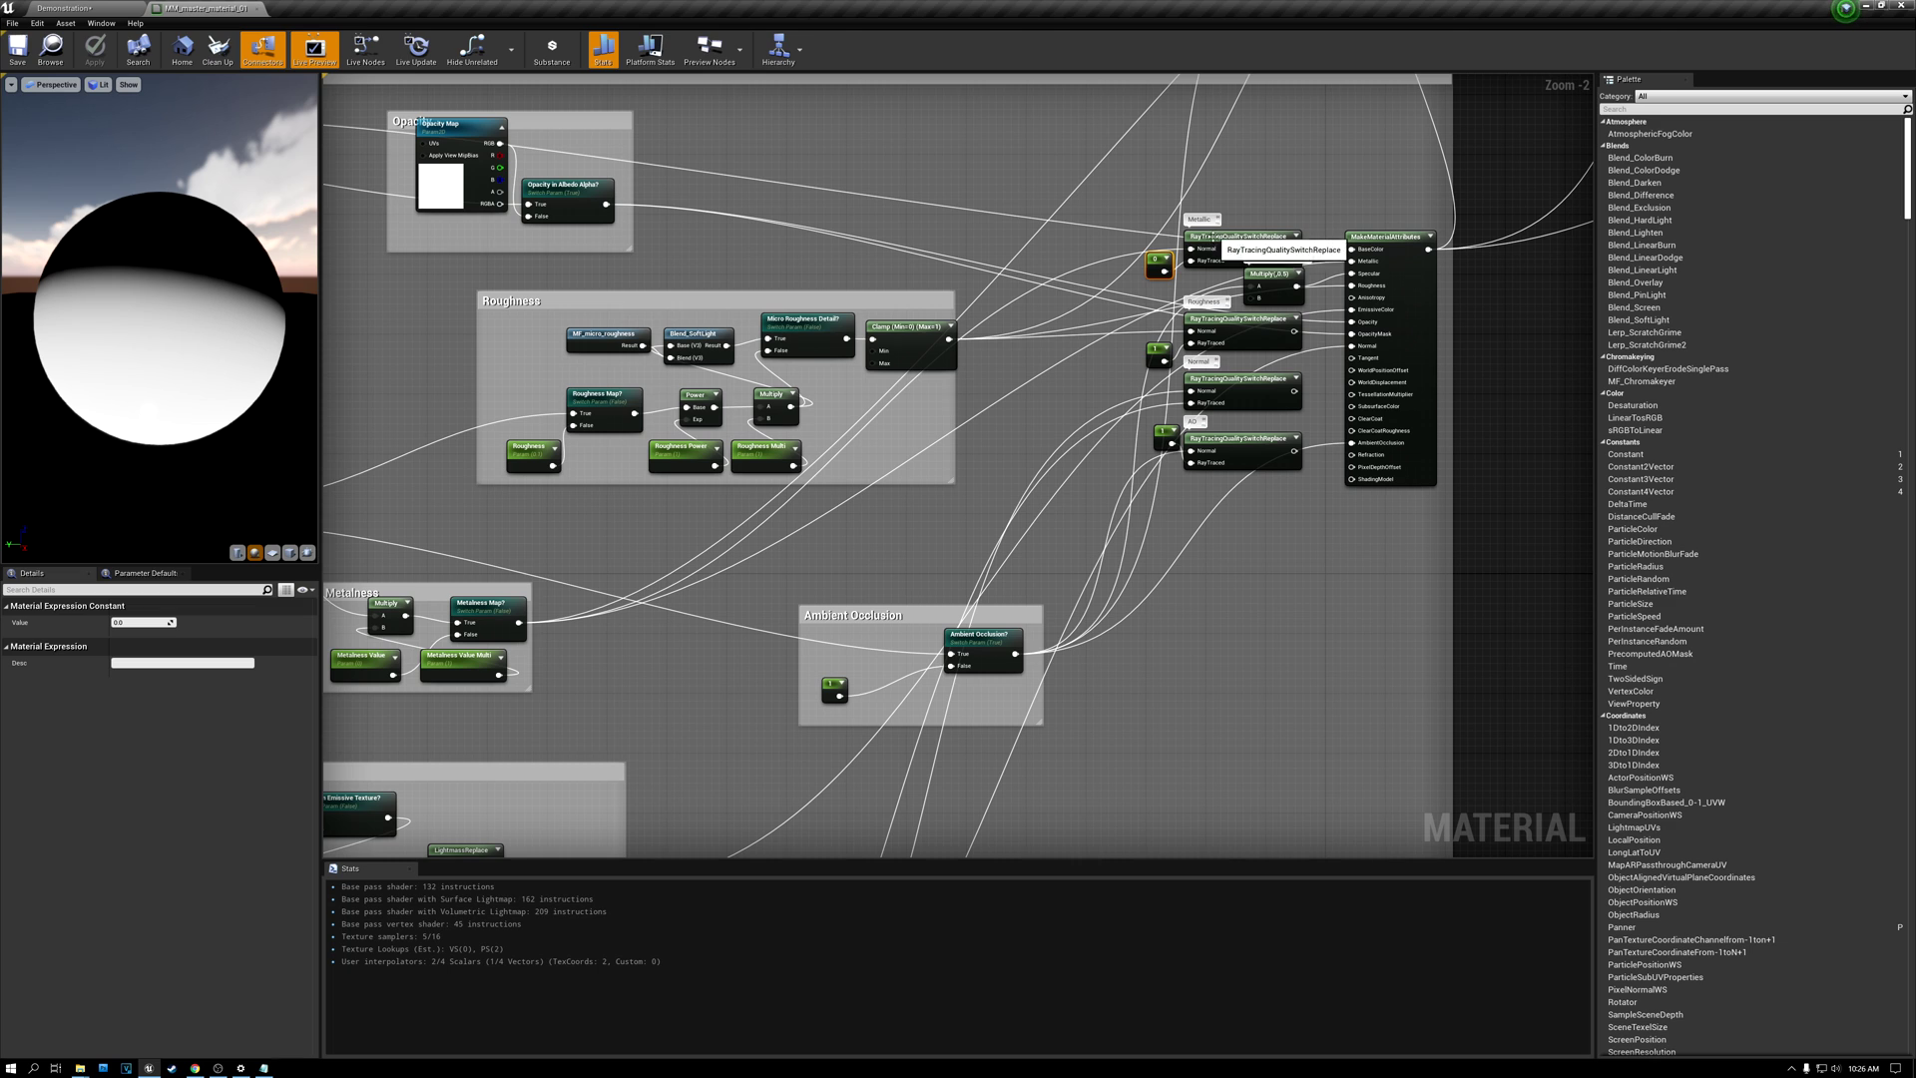
{"action": "scroll", "coordinate": [1198, 264], "scroll_direction": "up", "scroll_amount": 2}
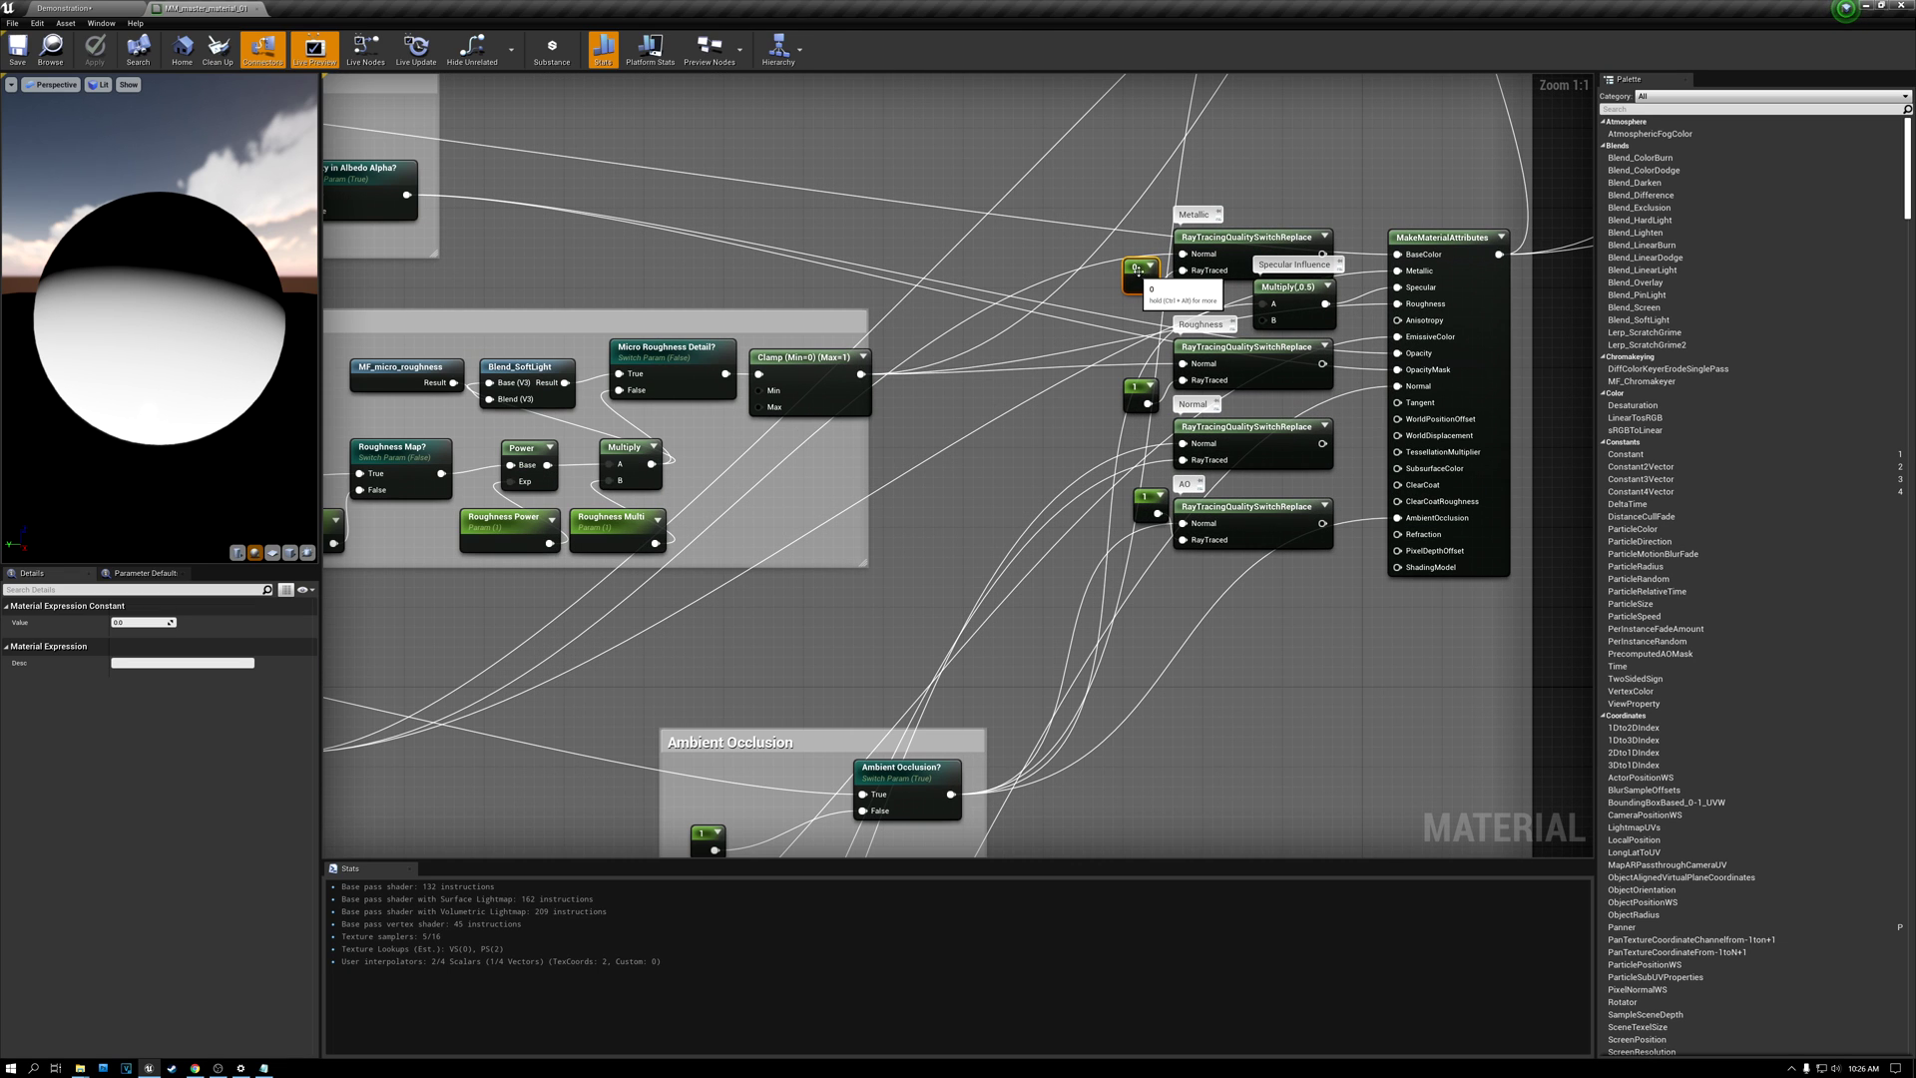
{"action": "left_click_drag", "start_coordinate": [1147, 283], "coordinate": [1399, 270]}
{"action": "left_click", "coordinate": [1252, 262]}
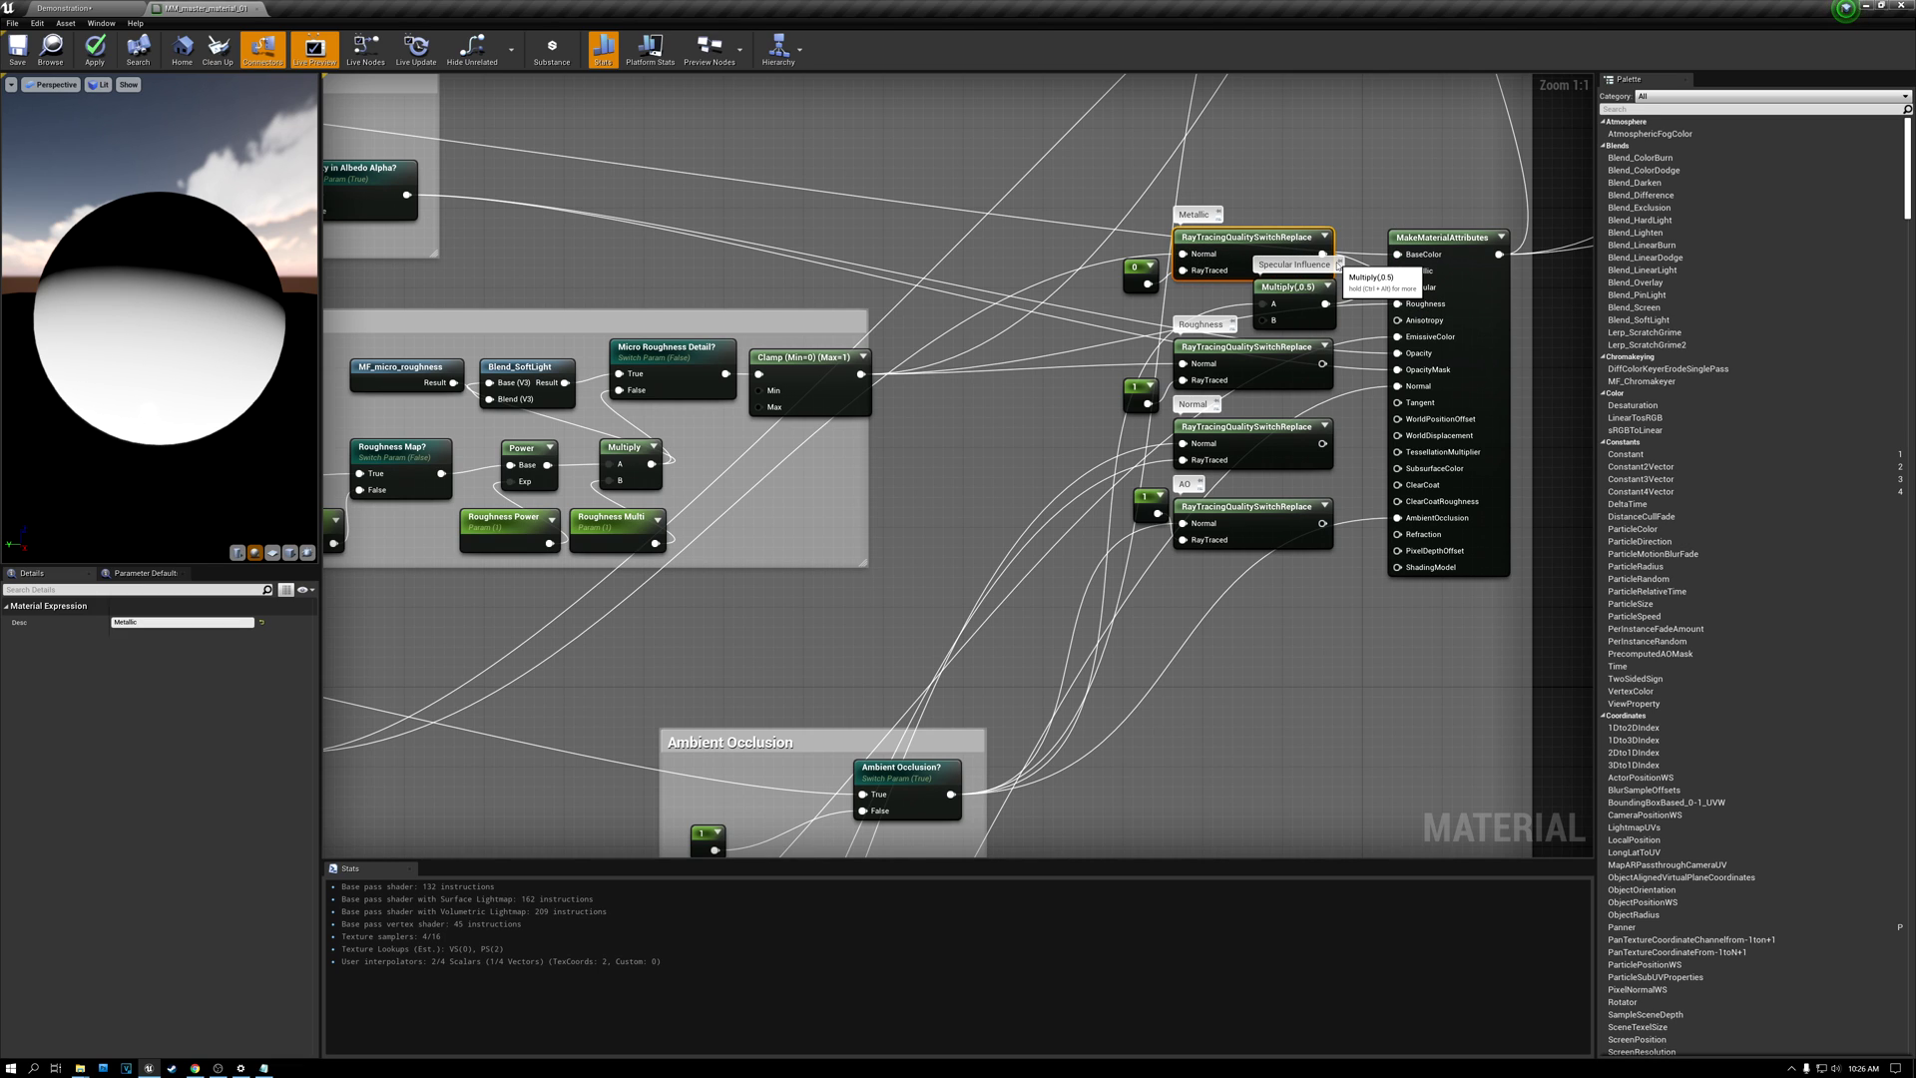
Connect the output of the Roughness RayTracingQualitySwitchReplace node to the Roughness input of MakeMaterialAttributes
{"action": "scroll", "coordinate": [1102, 320], "scroll_direction": "down", "scroll_amount": 4}
{"action": "right_click_drag", "start_coordinate": [730, 598], "coordinate": [963, 554]}
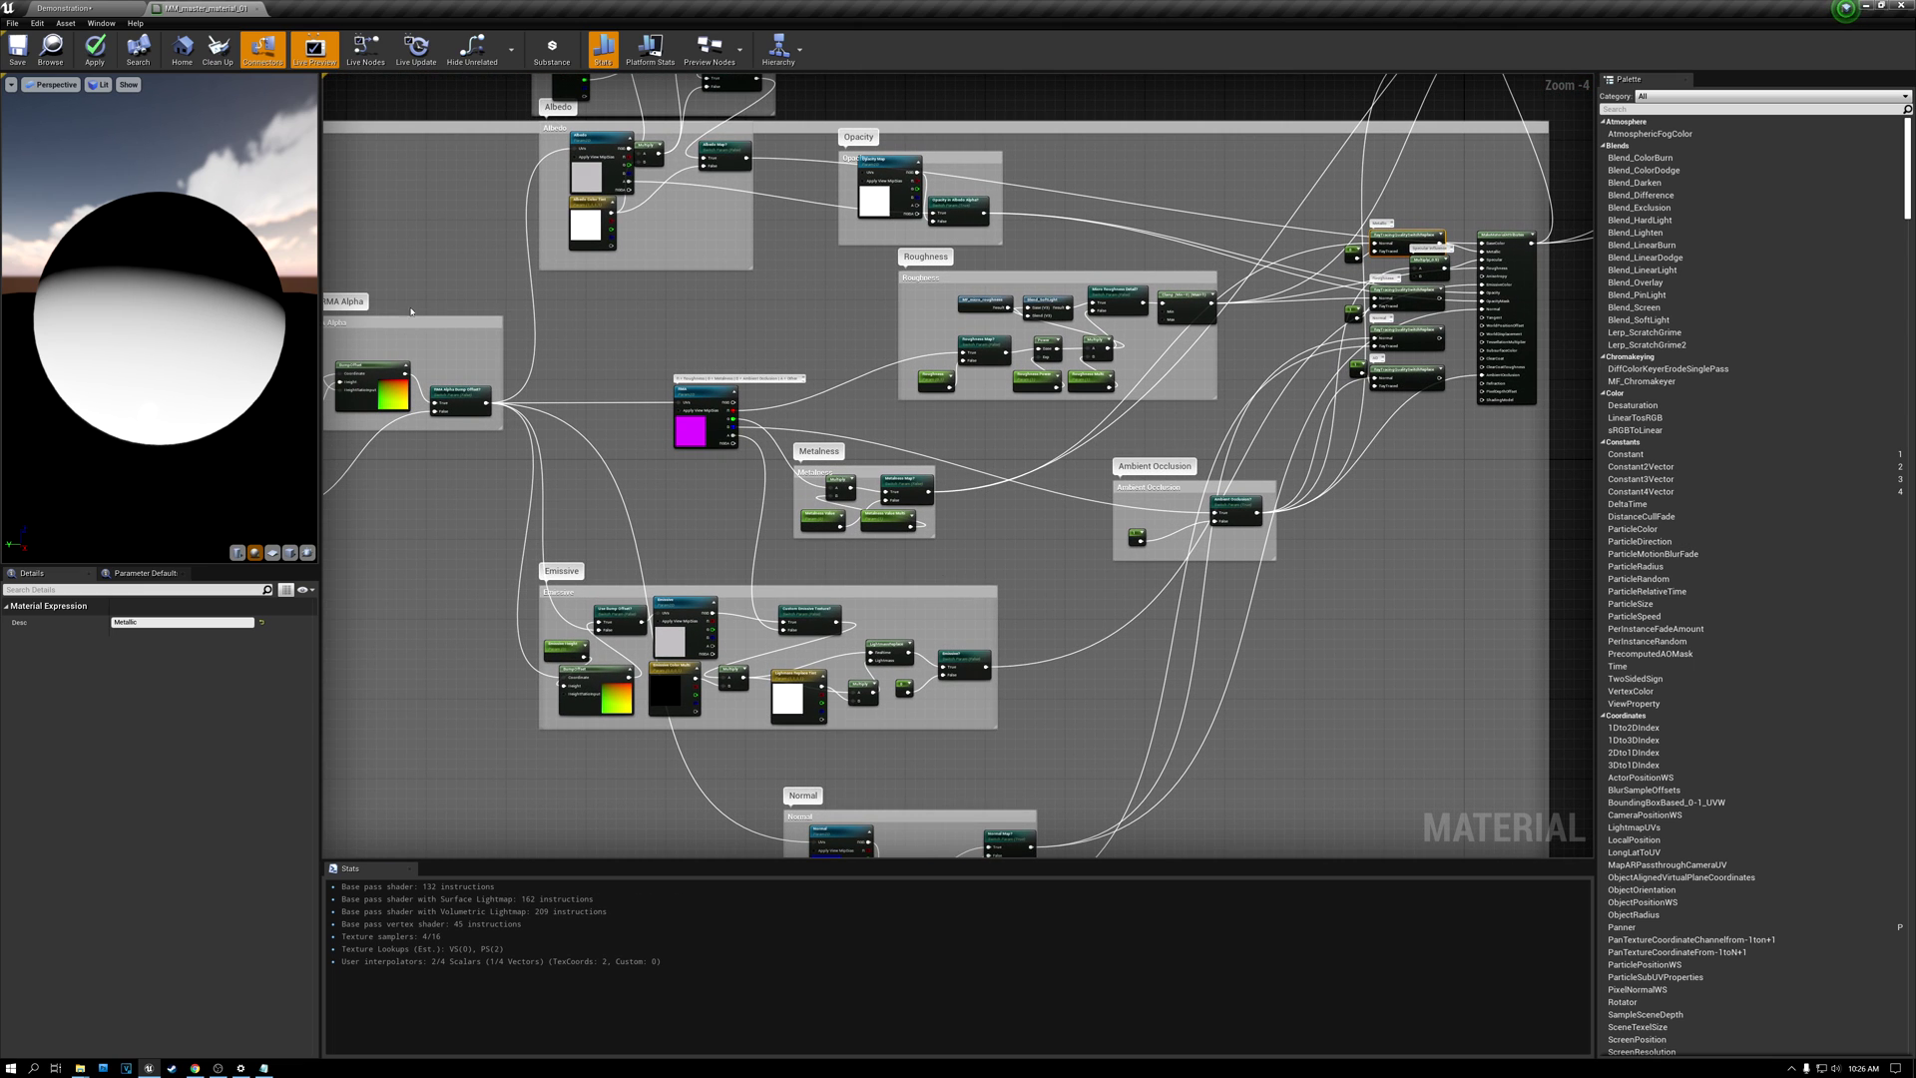
{"action": "scroll", "coordinate": [1440, 237], "scroll_direction": "up", "scroll_amount": 4}
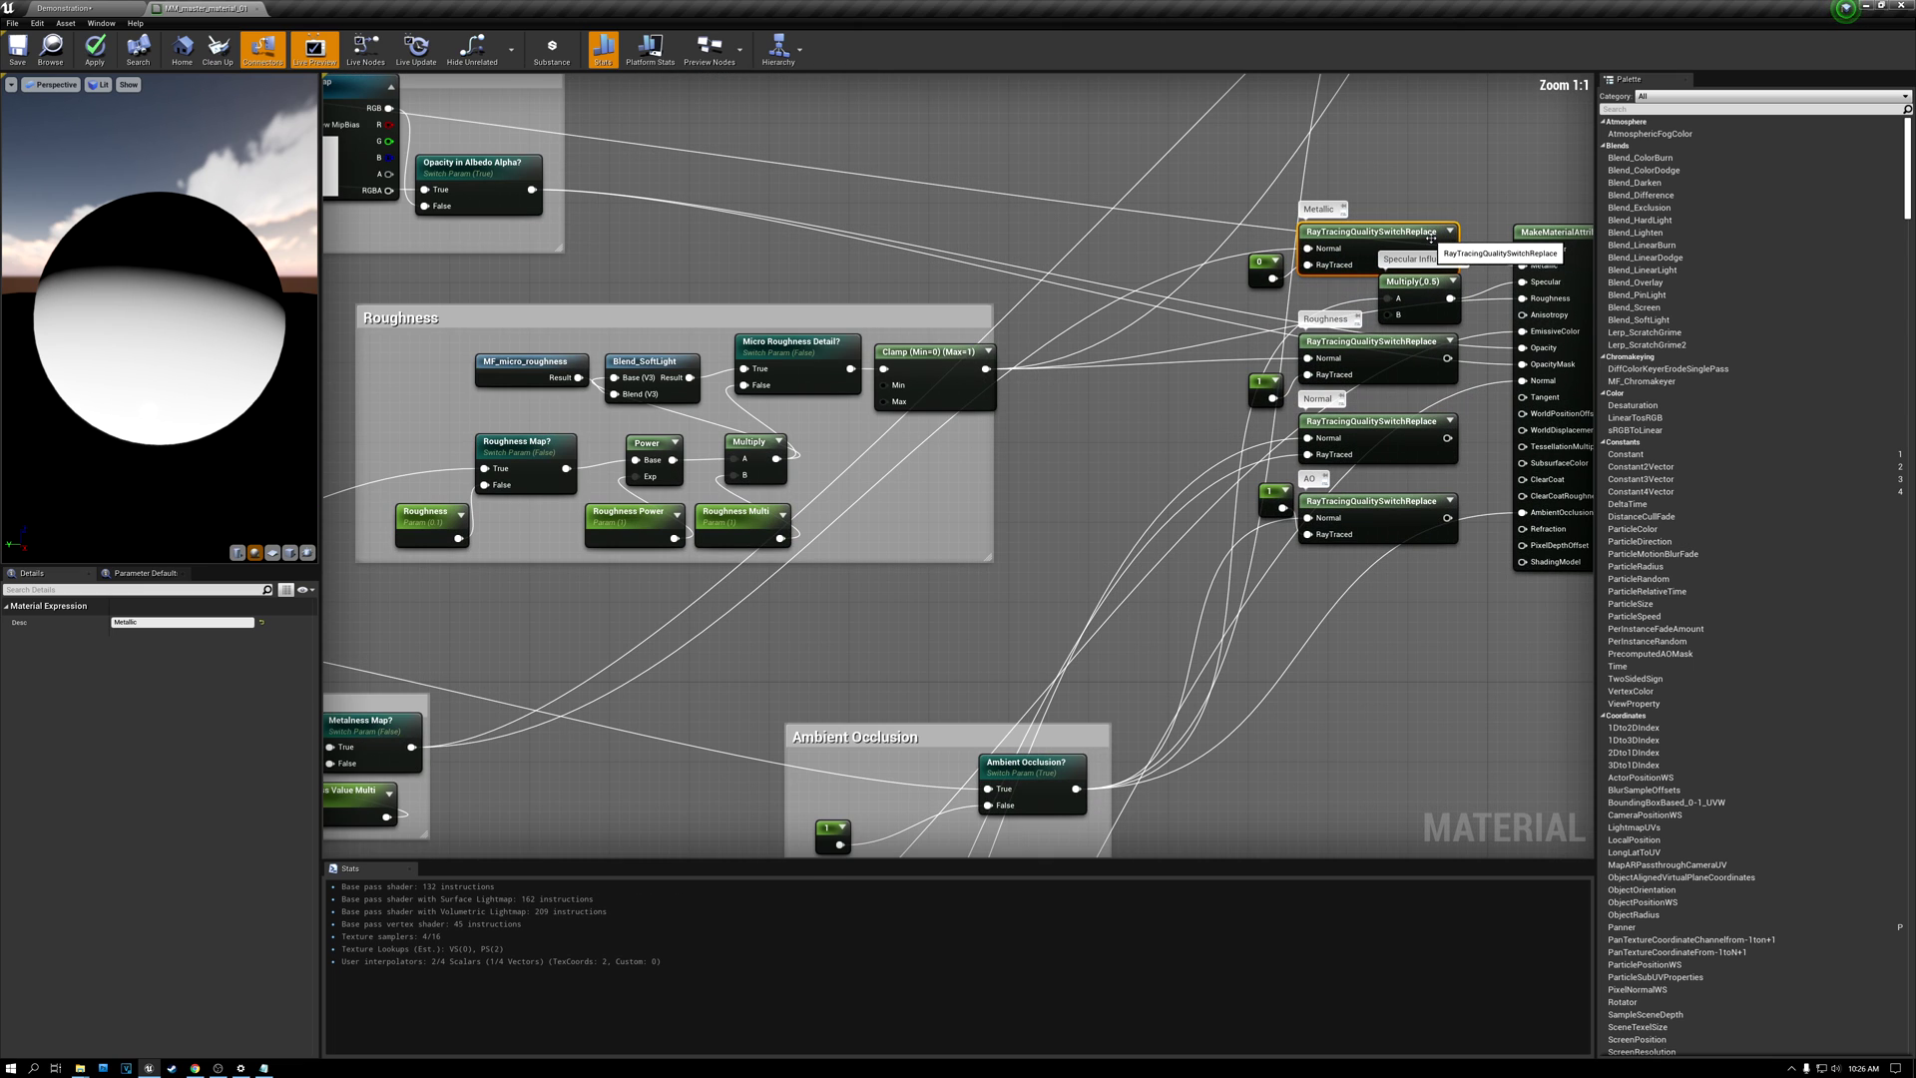
{"action": "right_click_drag", "start_coordinate": [1429, 141], "coordinate": [1148, 206]}
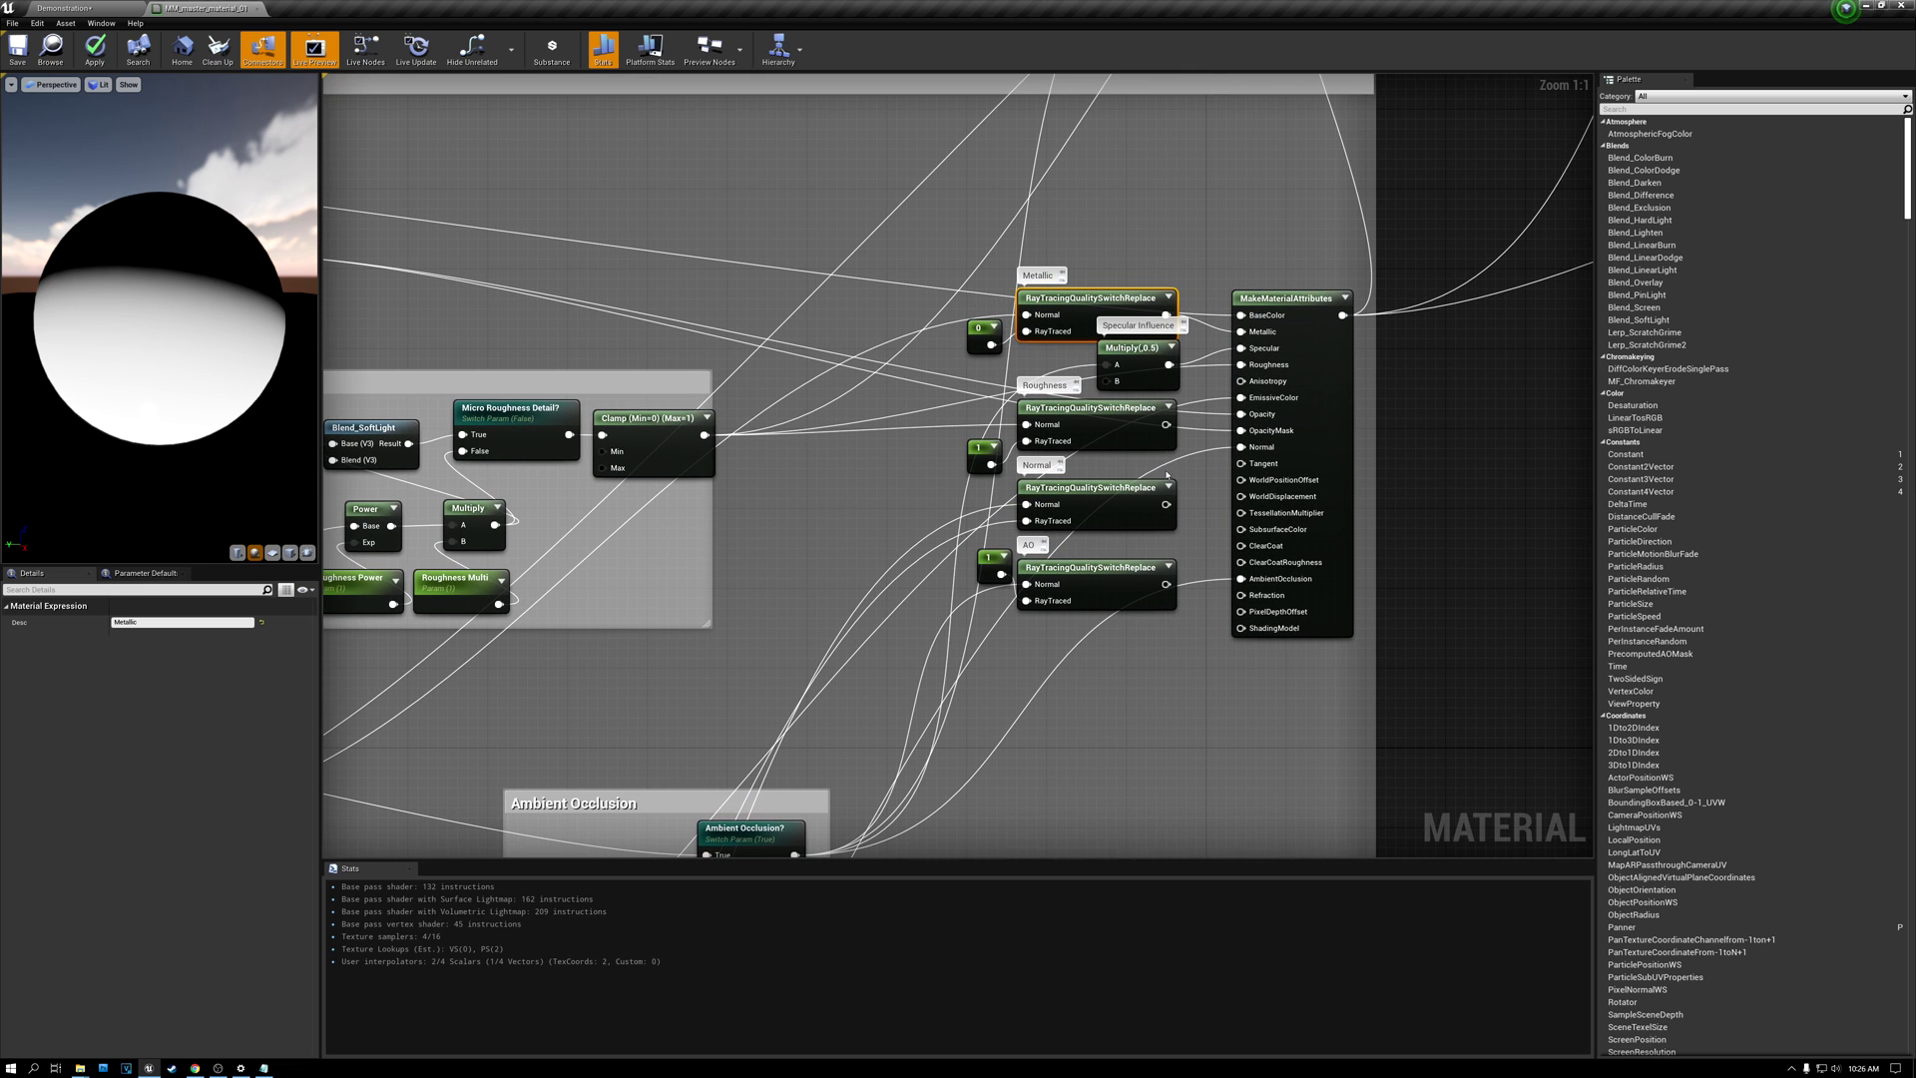
{"action": "left_click", "coordinate": [1074, 408]}
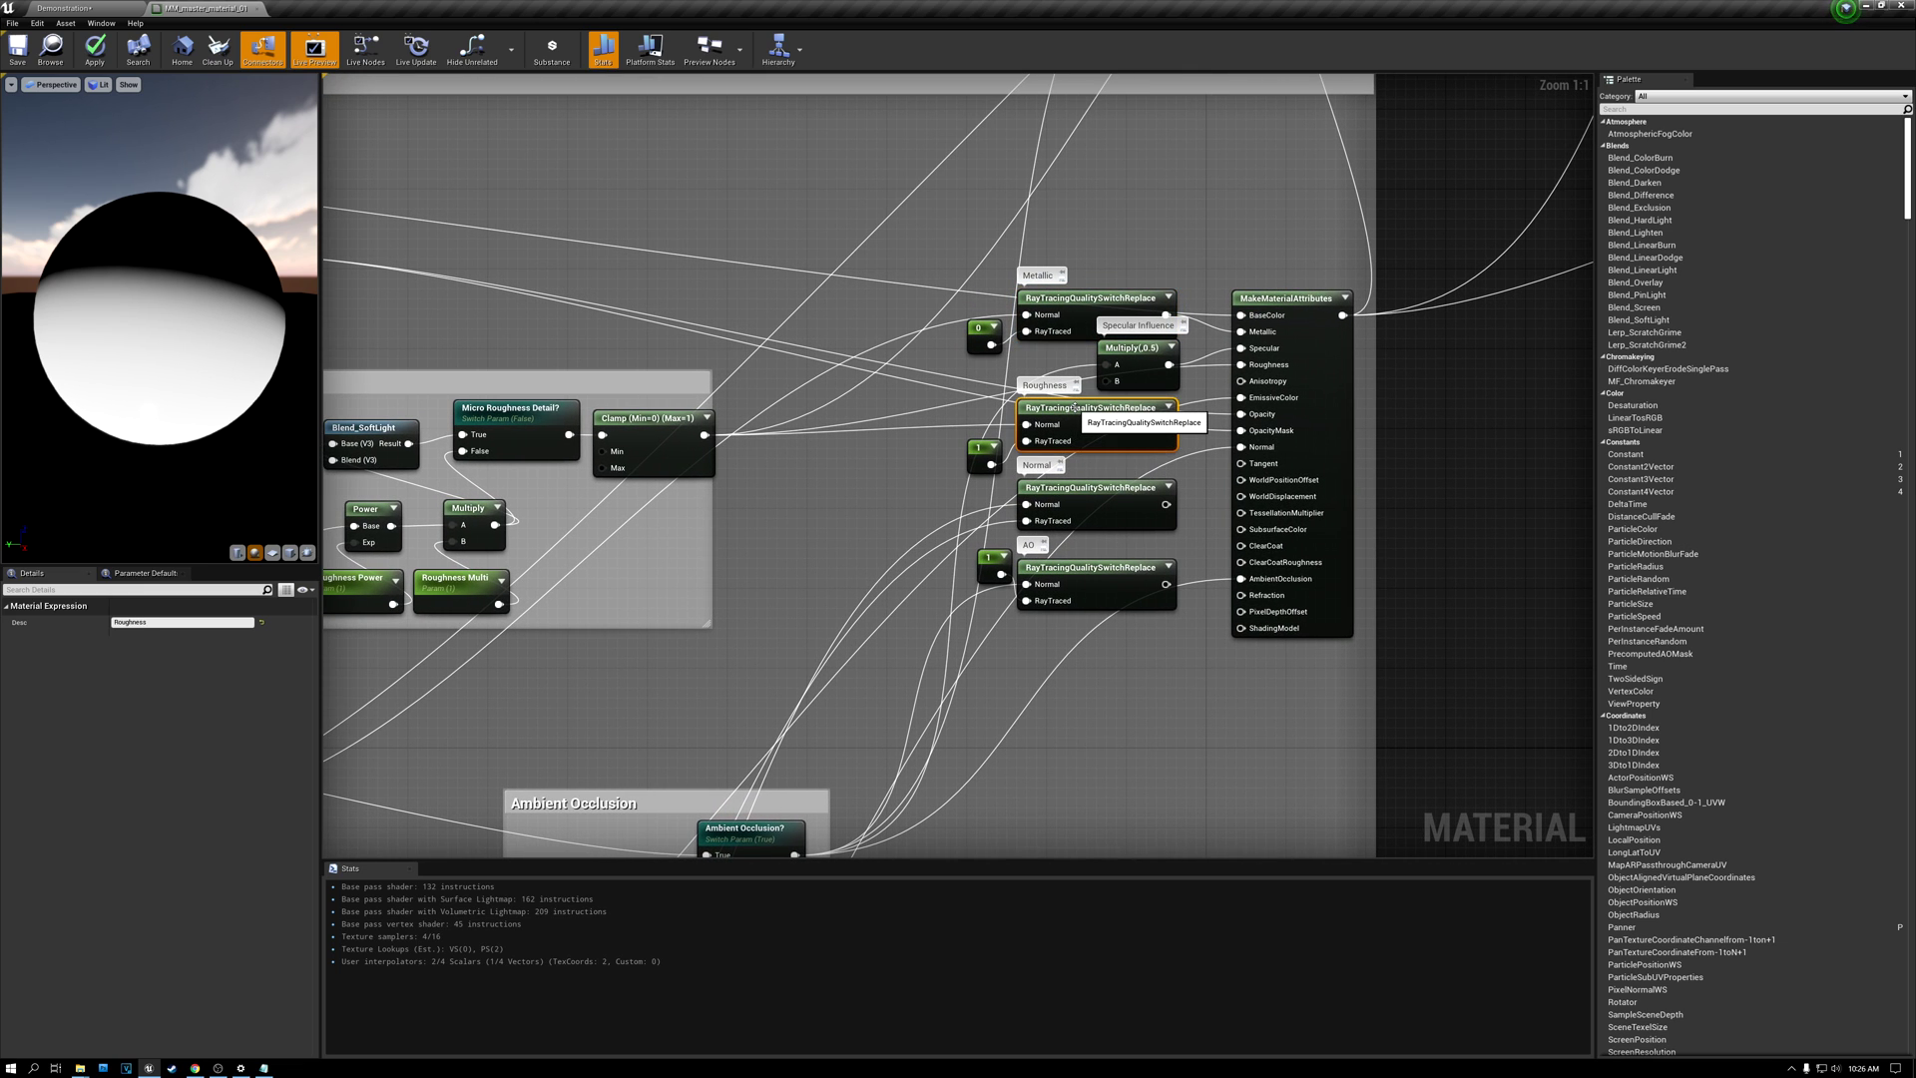
{"action": "right_click_drag", "start_coordinate": [784, 502], "coordinate": [920, 453]}
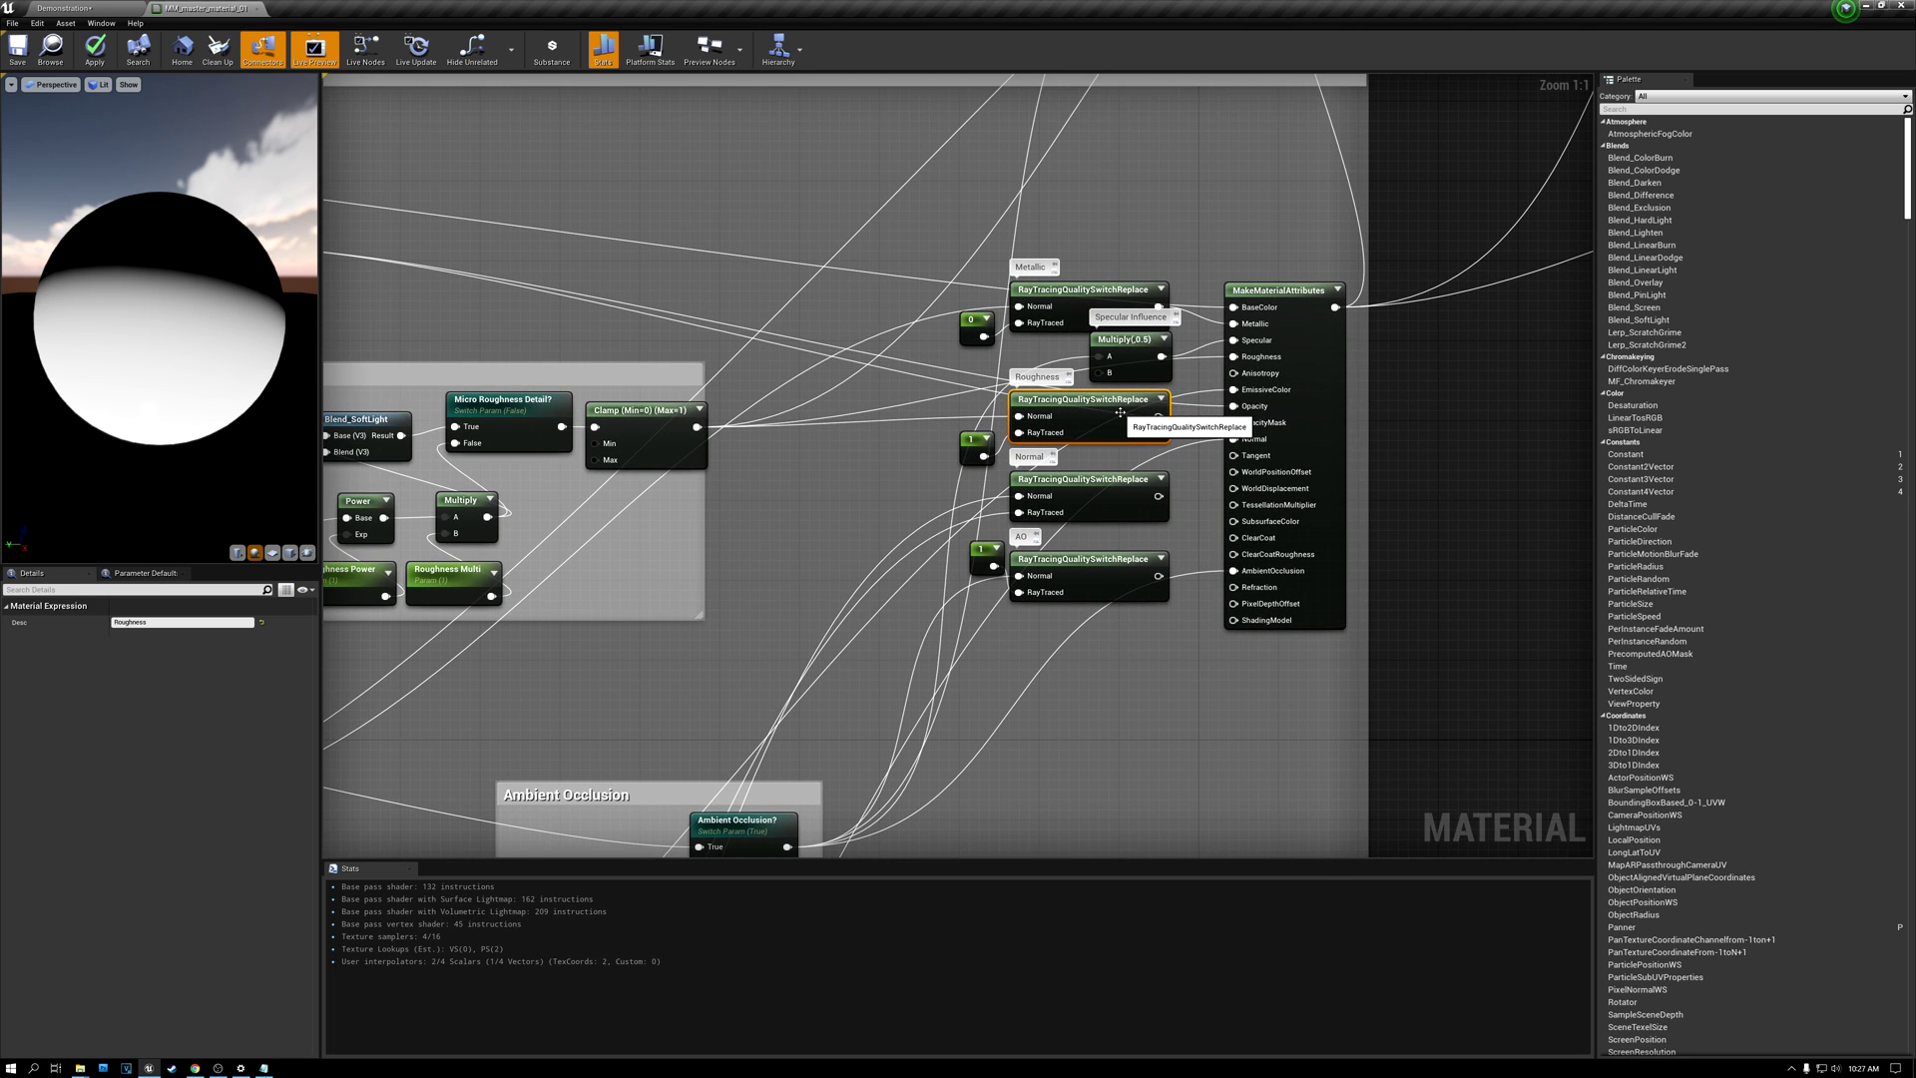
{"action": "left_click", "coordinate": [970, 440]}
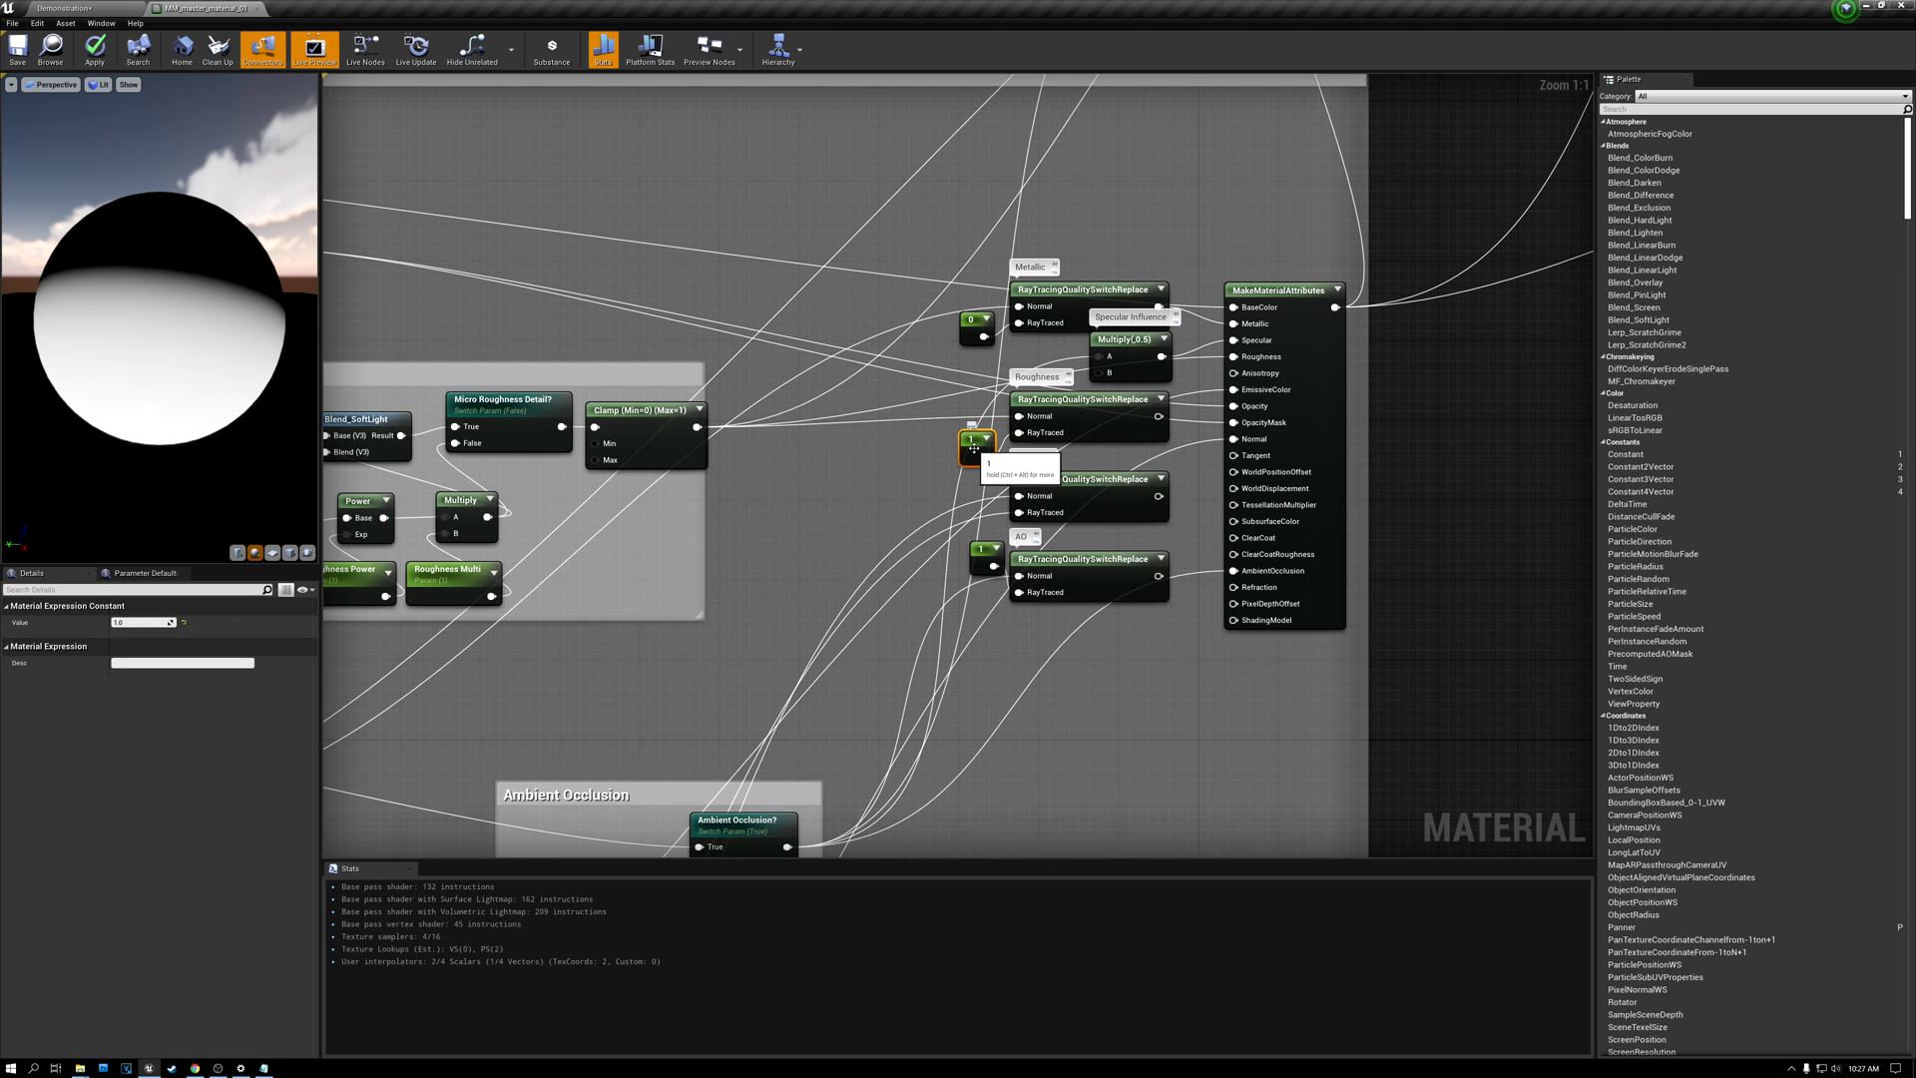
{"action": "left_click_drag", "start_coordinate": [1159, 416], "coordinate": [1235, 357]}
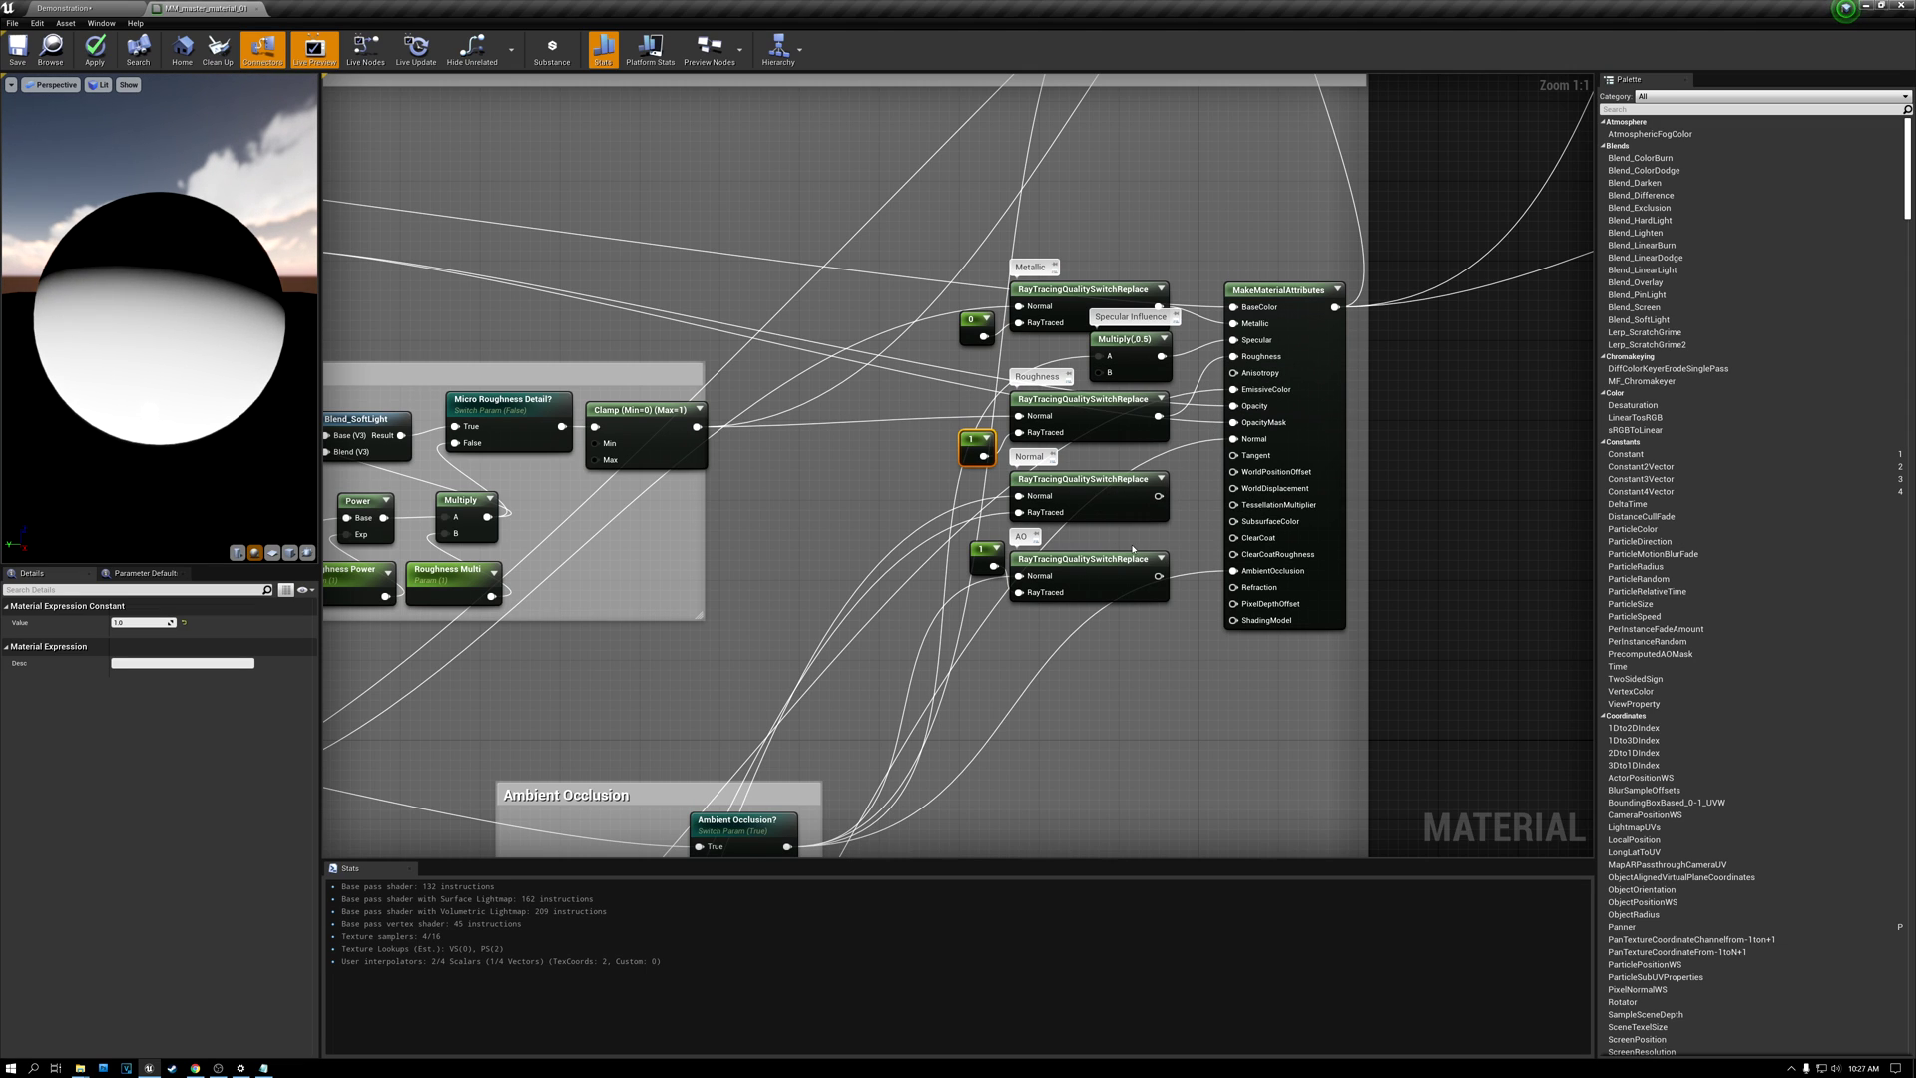
Check the flat blue constant vector in the Normal group and connect the Normal ray tracing switch's output to Normal on MakeMaterialAttributes
{"action": "right_click_drag", "start_coordinate": [1006, 677], "coordinate": [1099, 376]}
{"action": "scroll", "coordinate": [1099, 376], "scroll_direction": "down", "scroll_amount": 2}
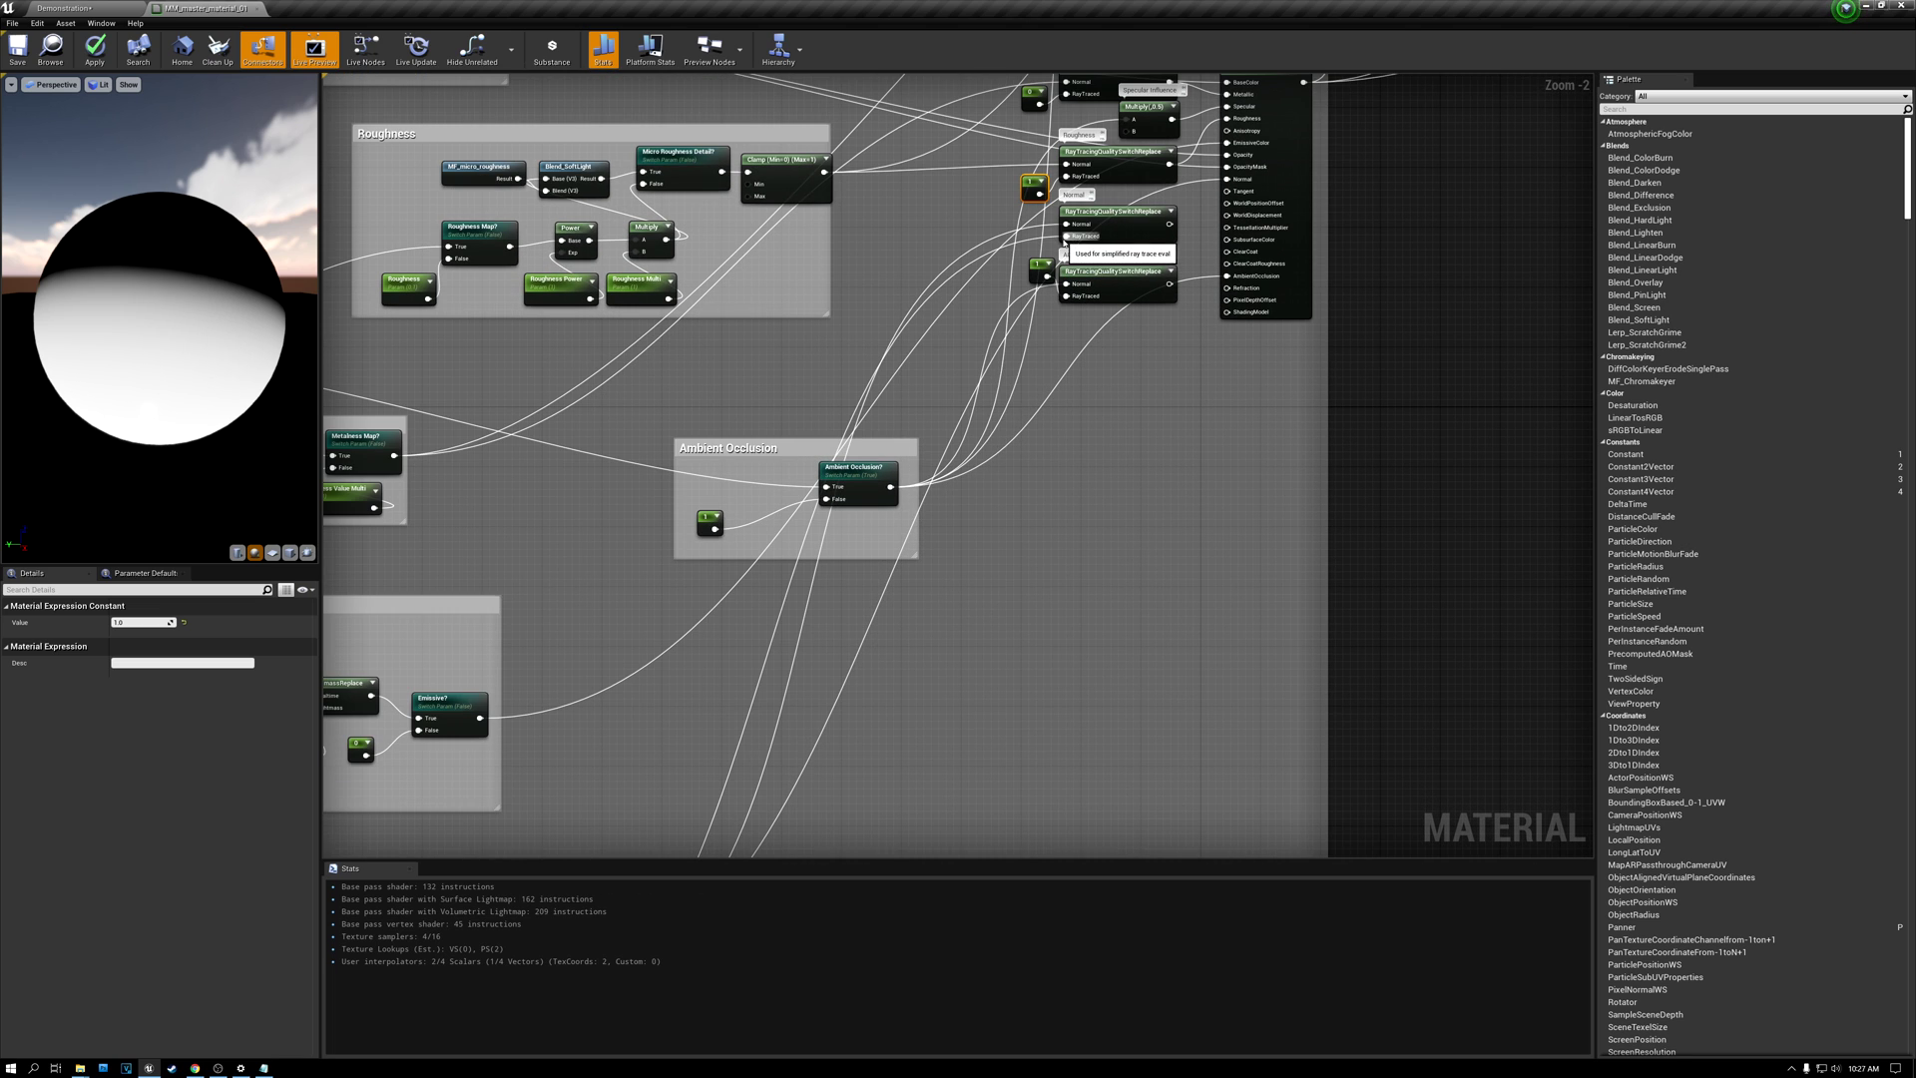
{"action": "scroll", "coordinate": [1021, 457], "scroll_direction": "down", "scroll_amount": 3}
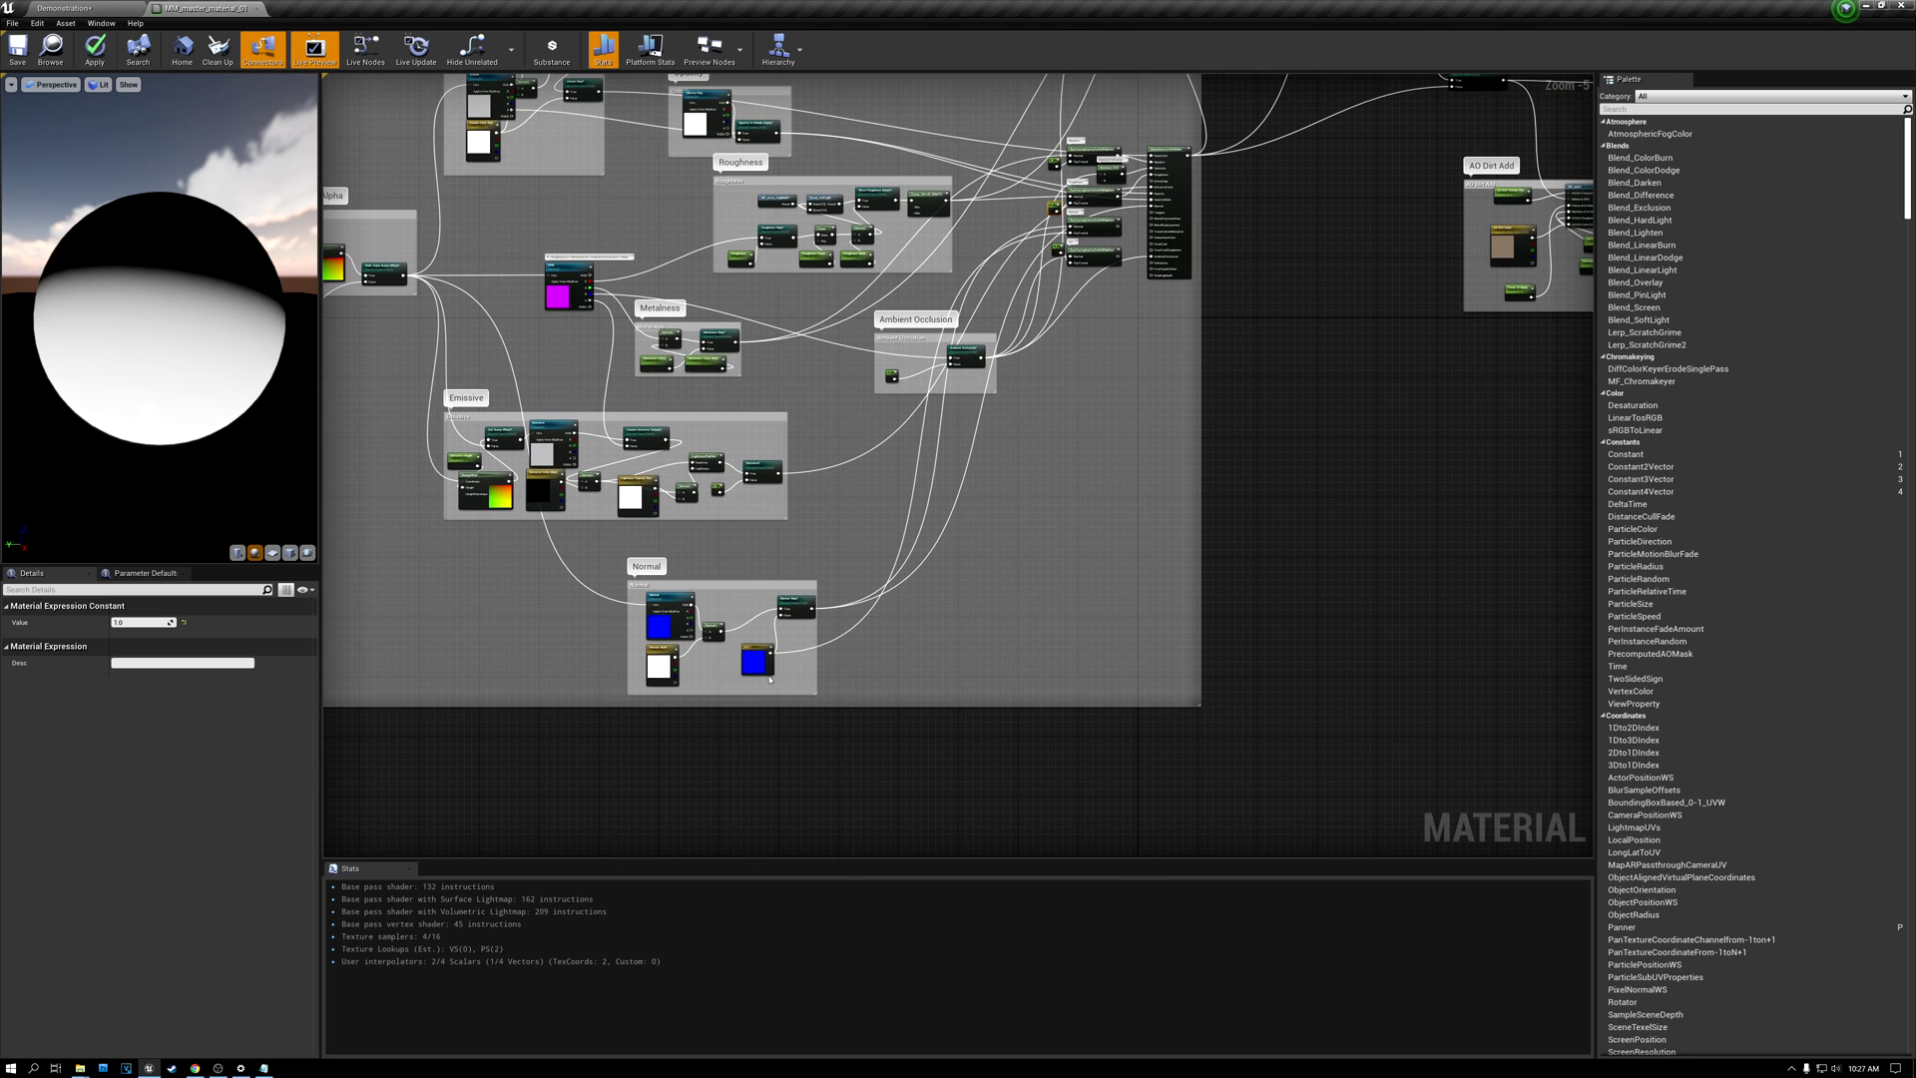
{"action": "left_click", "coordinate": [767, 670]}
{"action": "scroll", "coordinate": [767, 670], "scroll_direction": "up", "scroll_amount": 4}
{"action": "scroll", "coordinate": [1052, 554], "scroll_direction": "down", "scroll_amount": 2}
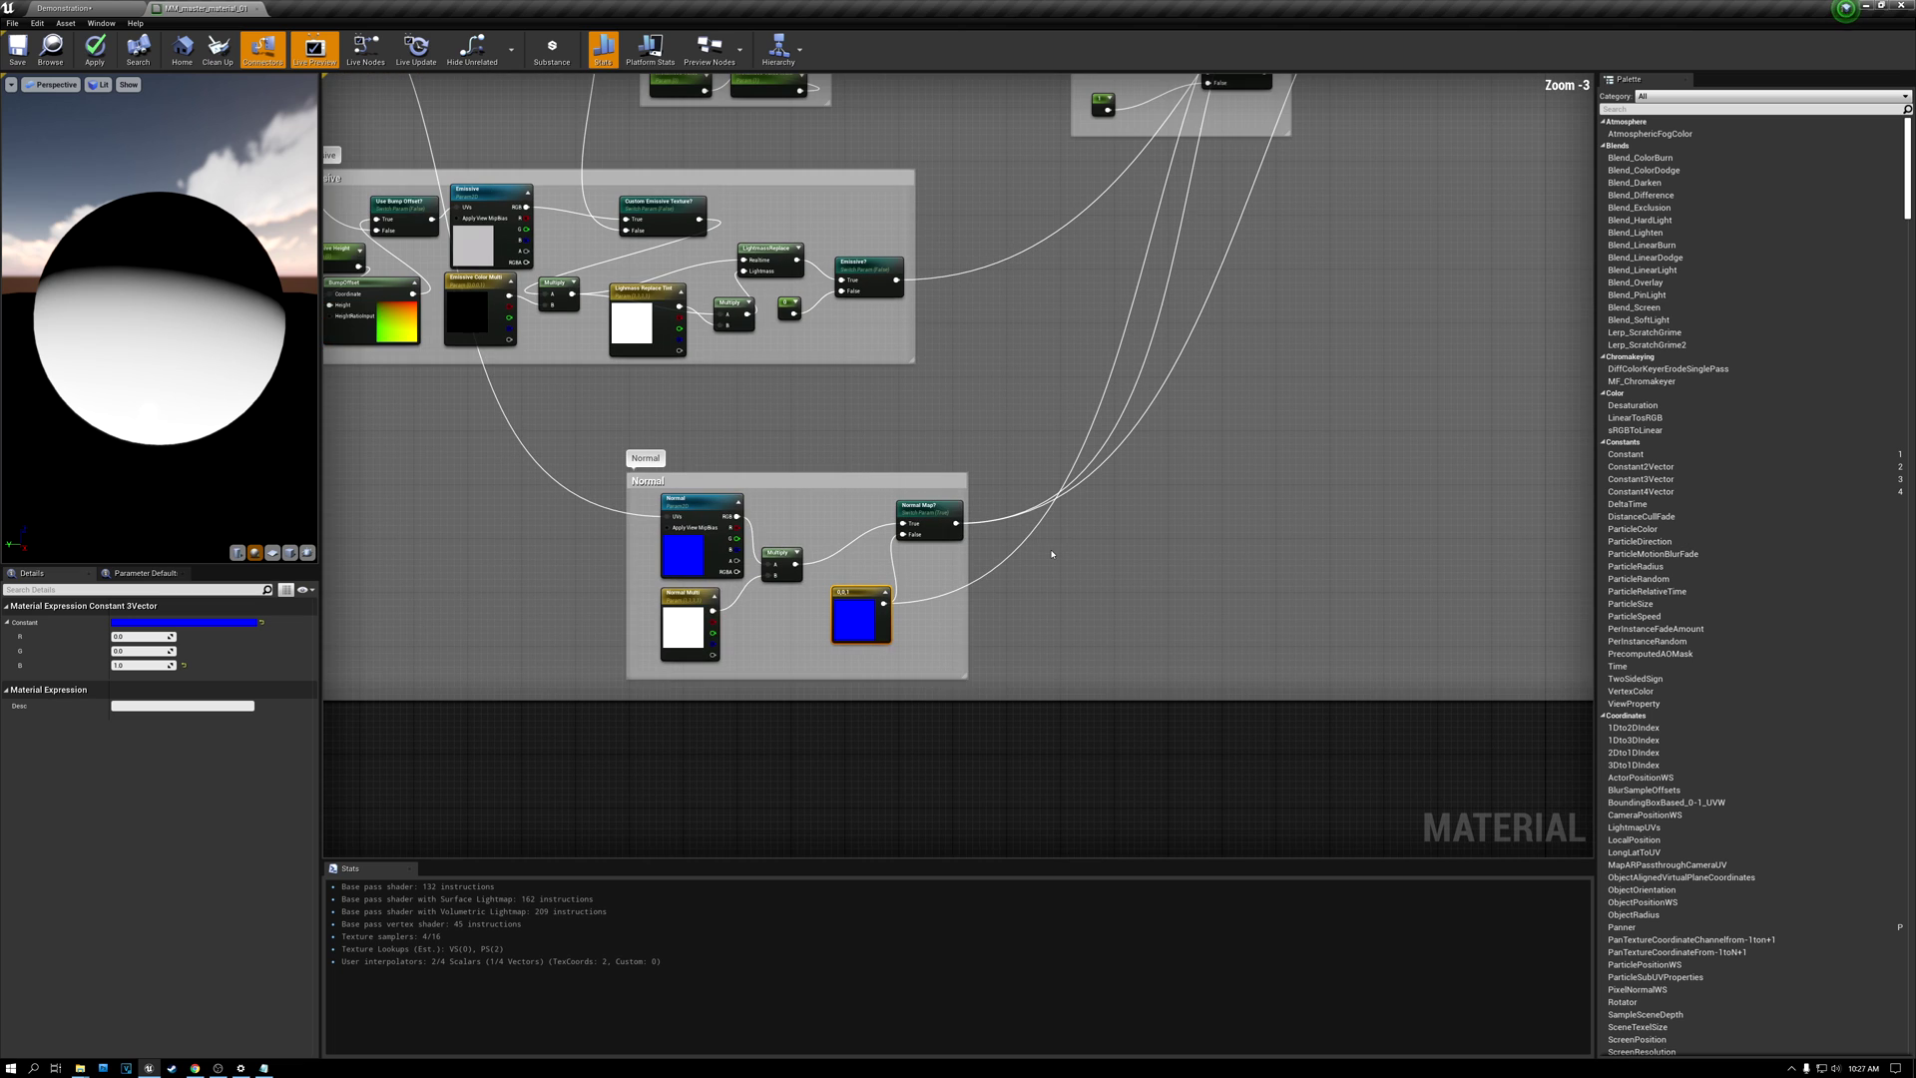
{"action": "right_click_drag", "start_coordinate": [1201, 248], "coordinate": [975, 633]}
{"action": "scroll", "coordinate": [1116, 359], "scroll_direction": "up", "scroll_amount": 3}
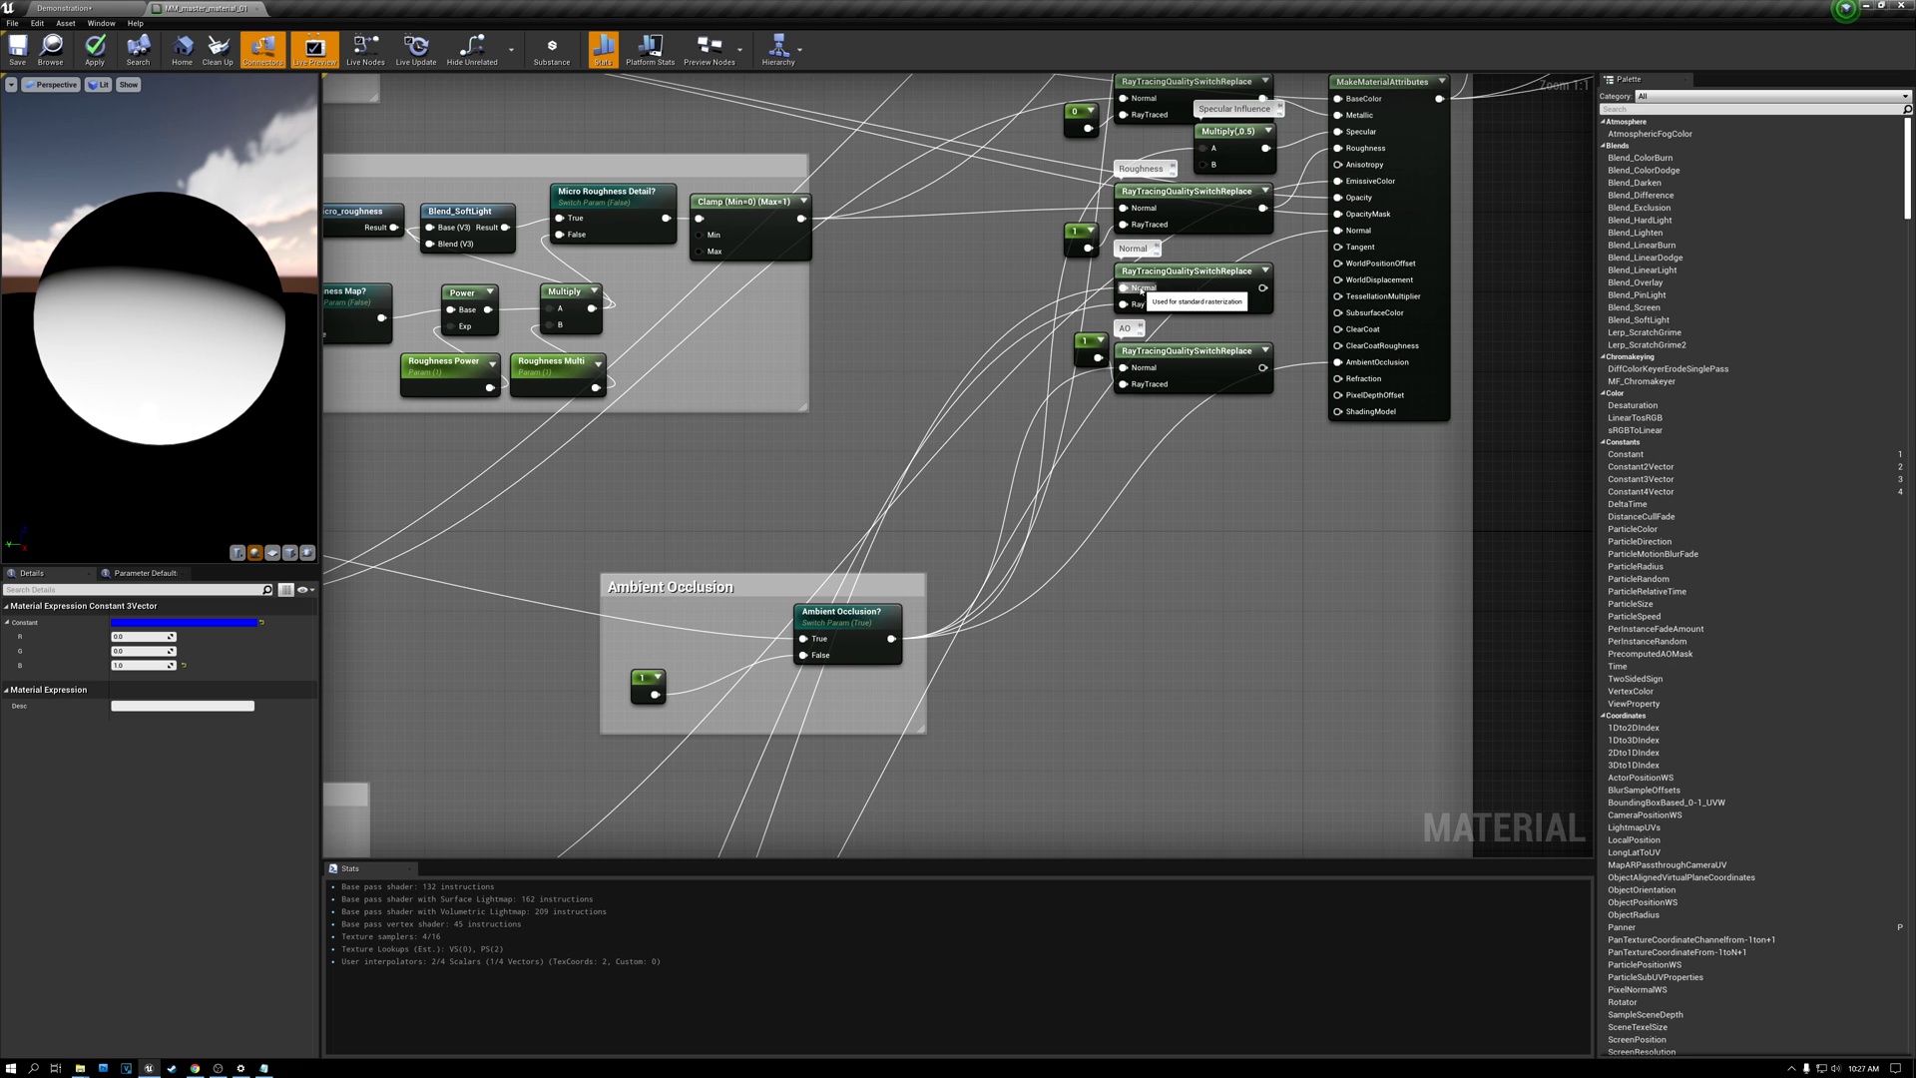
{"action": "left_click_drag", "start_coordinate": [1262, 289], "coordinate": [1339, 231]}
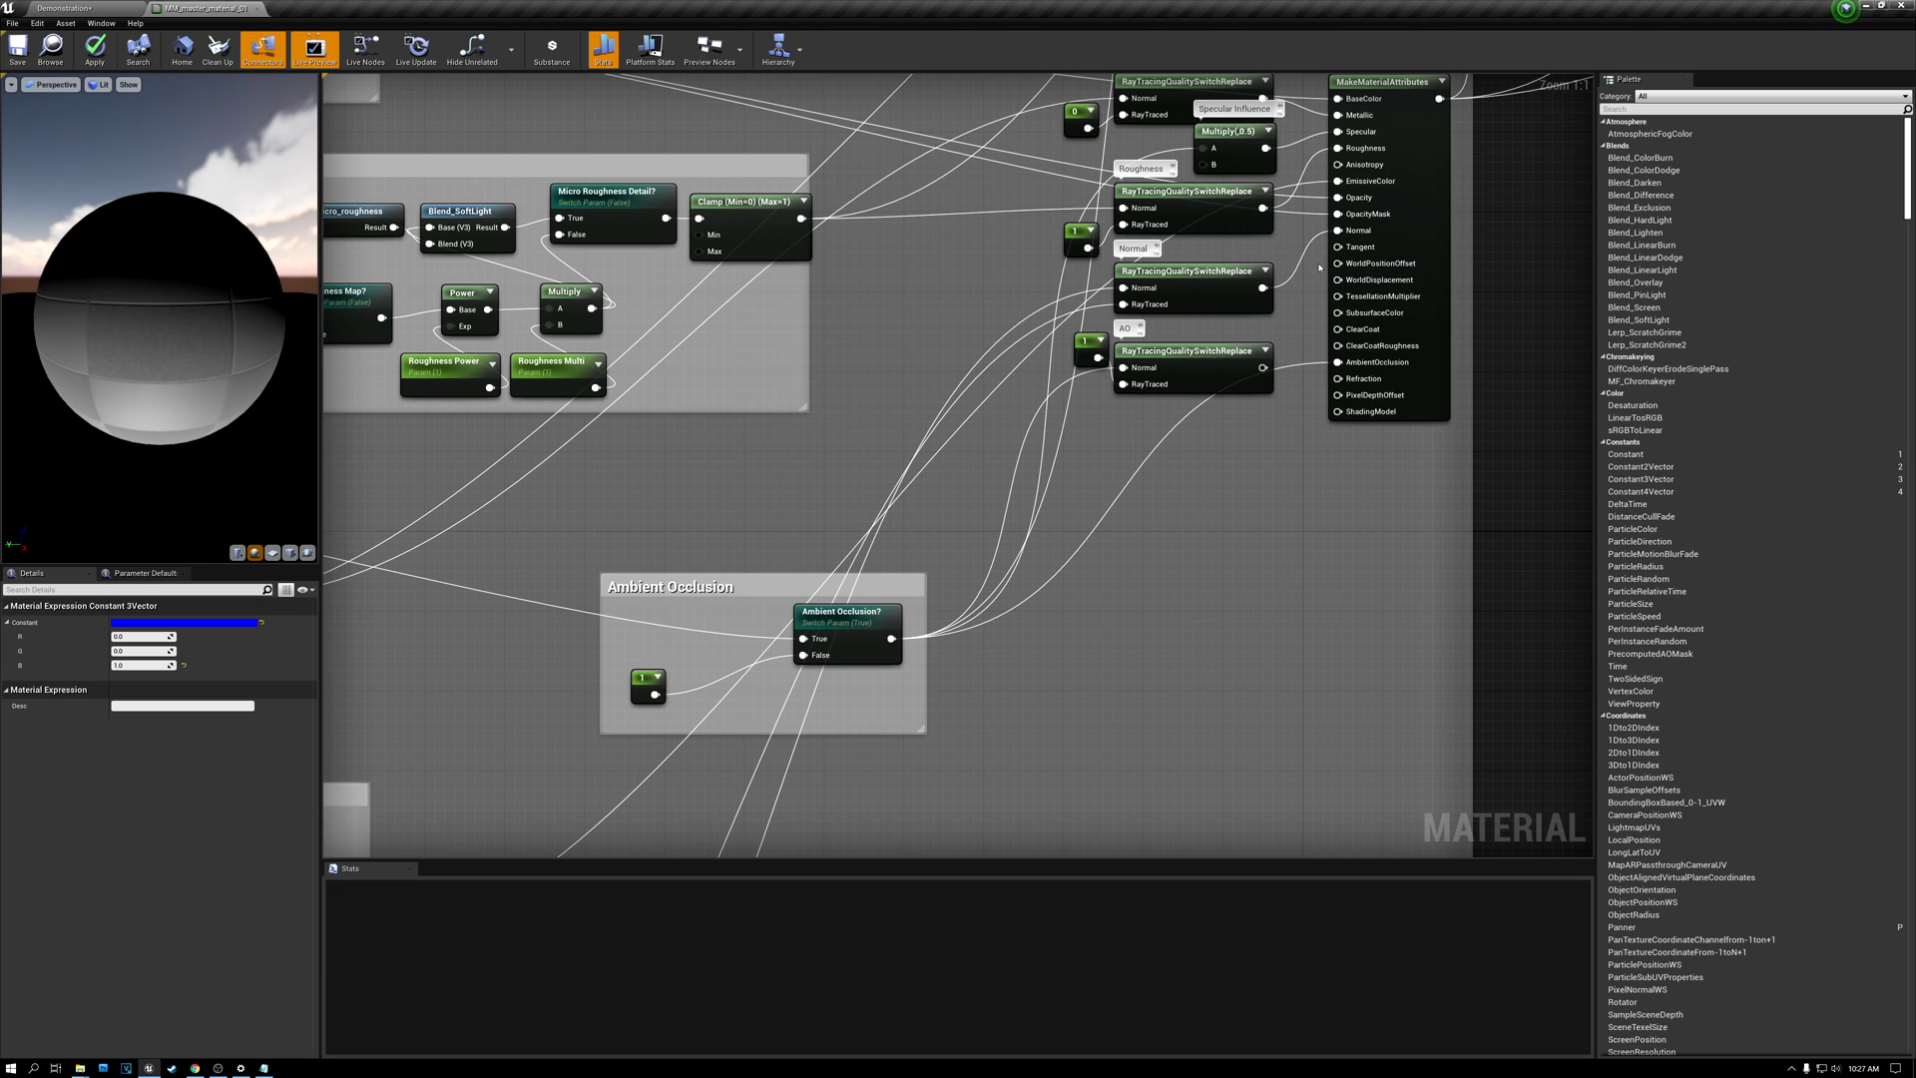
Move the AO switch's constant just below it and connect the switch's output to Ambient Occlusion on MakeMaterialAttributes
{"action": "left_click", "coordinate": [1084, 344]}
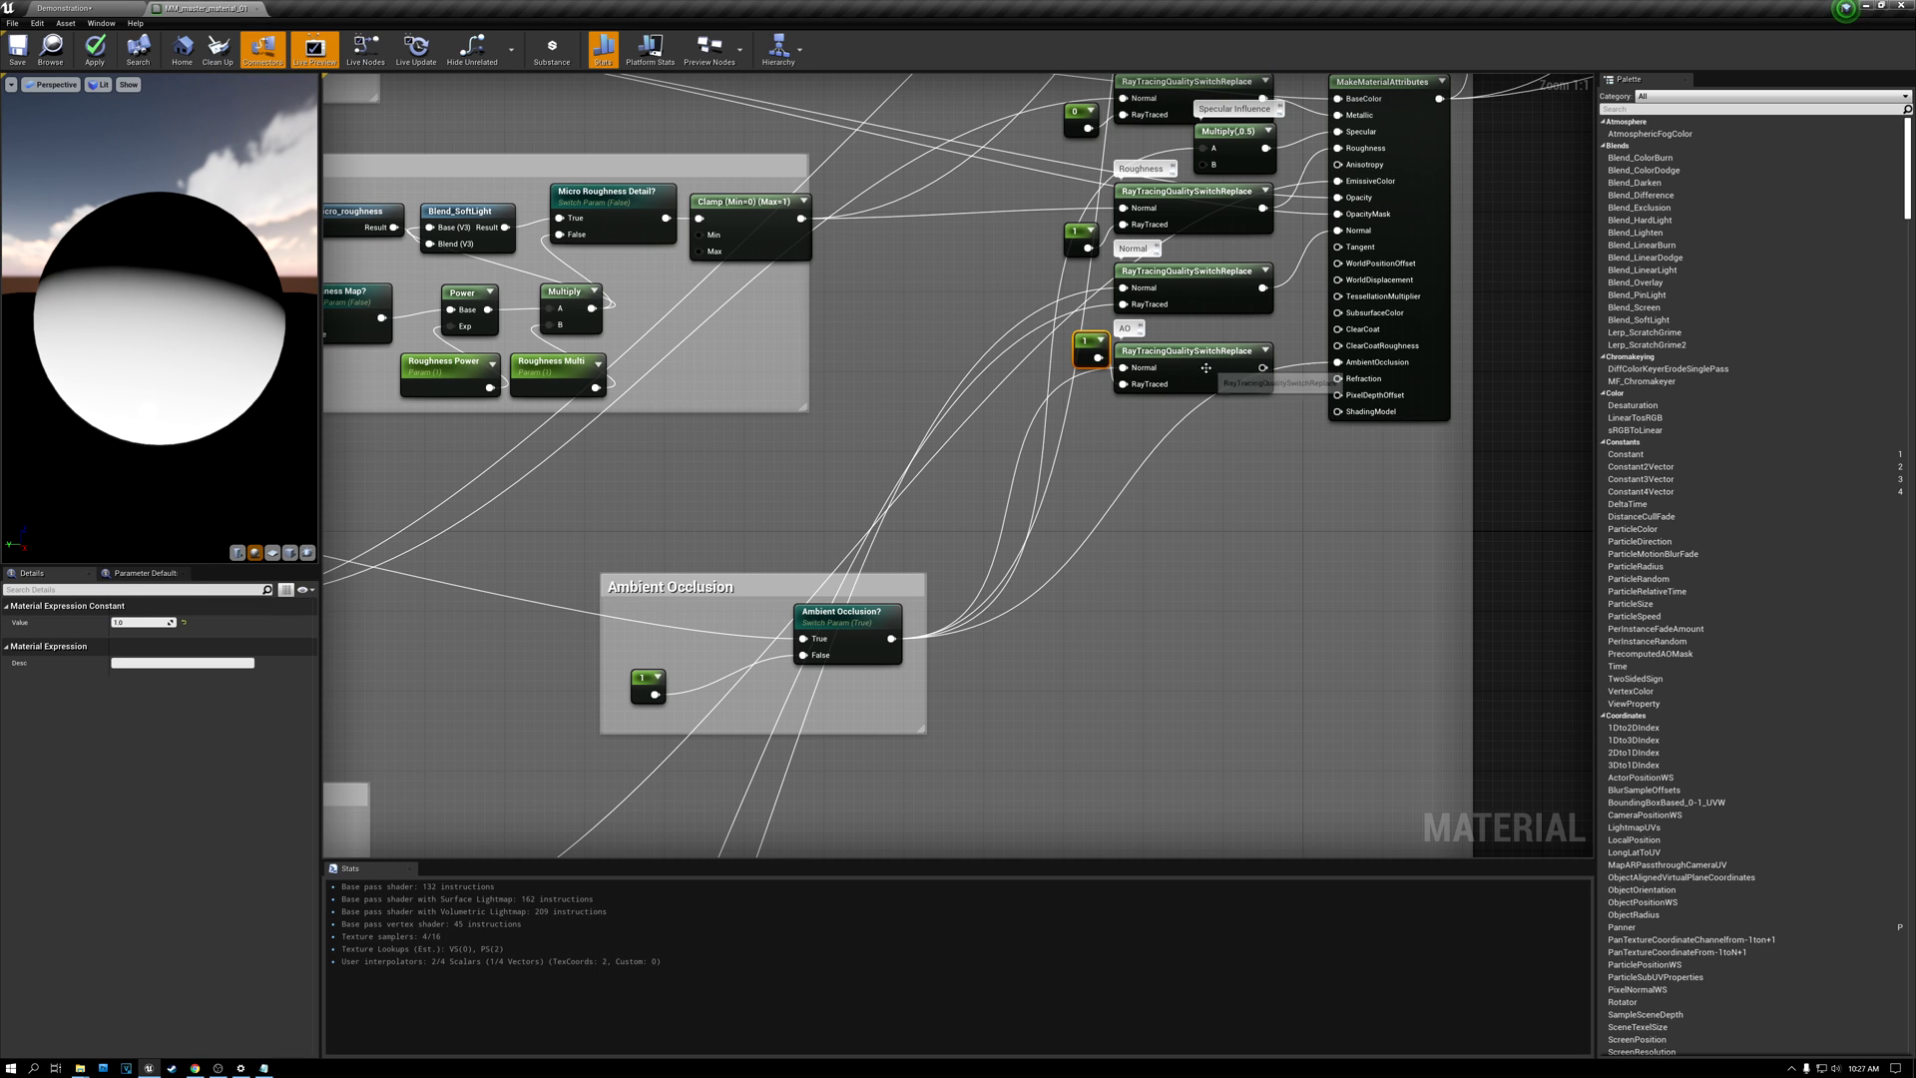
{"action": "left_click_drag", "start_coordinate": [1085, 346], "coordinate": [1084, 396]}
{"action": "left_click_drag", "start_coordinate": [1262, 367], "coordinate": [1336, 364]}
Connect the AO switch's output to input A of the Specular Influence Multiply node
{"action": "right_click_drag", "start_coordinate": [1290, 421], "coordinate": [1114, 713]}
{"action": "left_click_drag", "start_coordinate": [1086, 659], "coordinate": [1027, 440]}
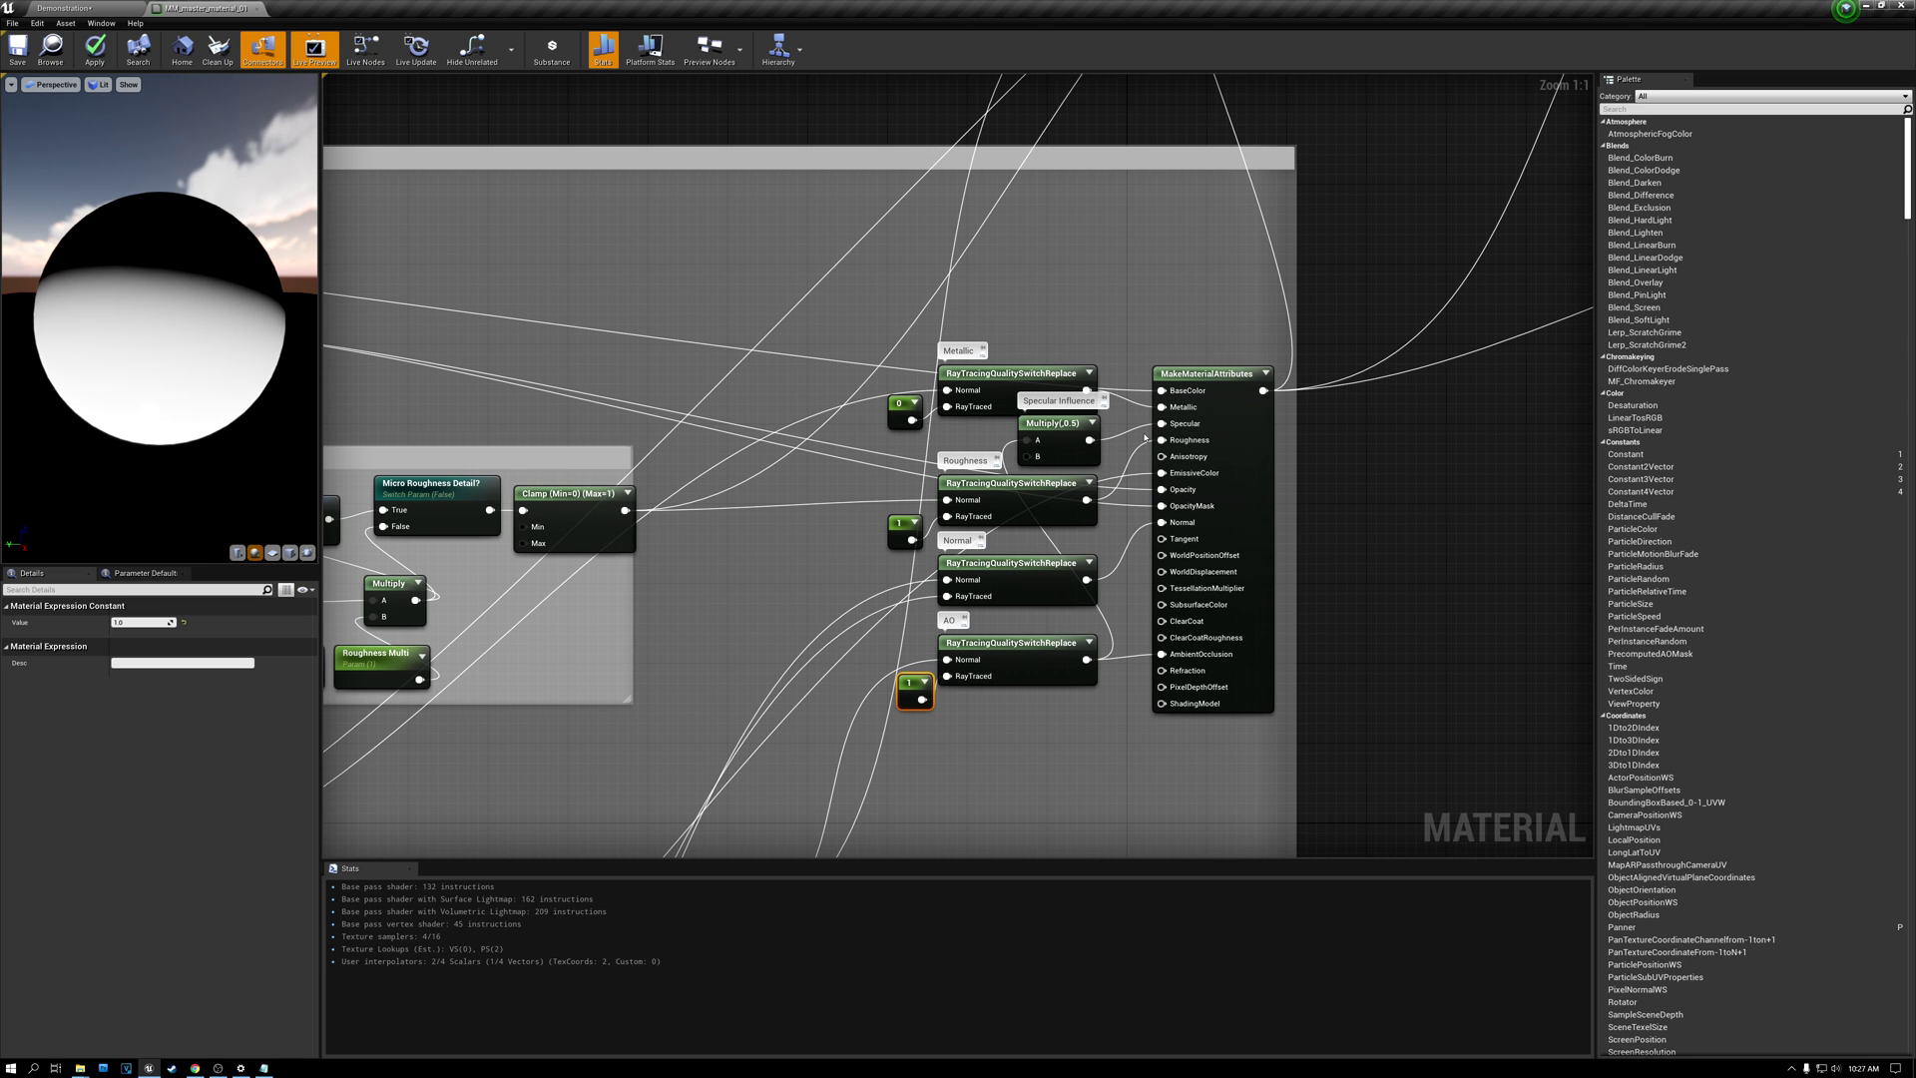
{"action": "scroll", "coordinate": [1145, 437], "scroll_direction": "down", "scroll_amount": 3}
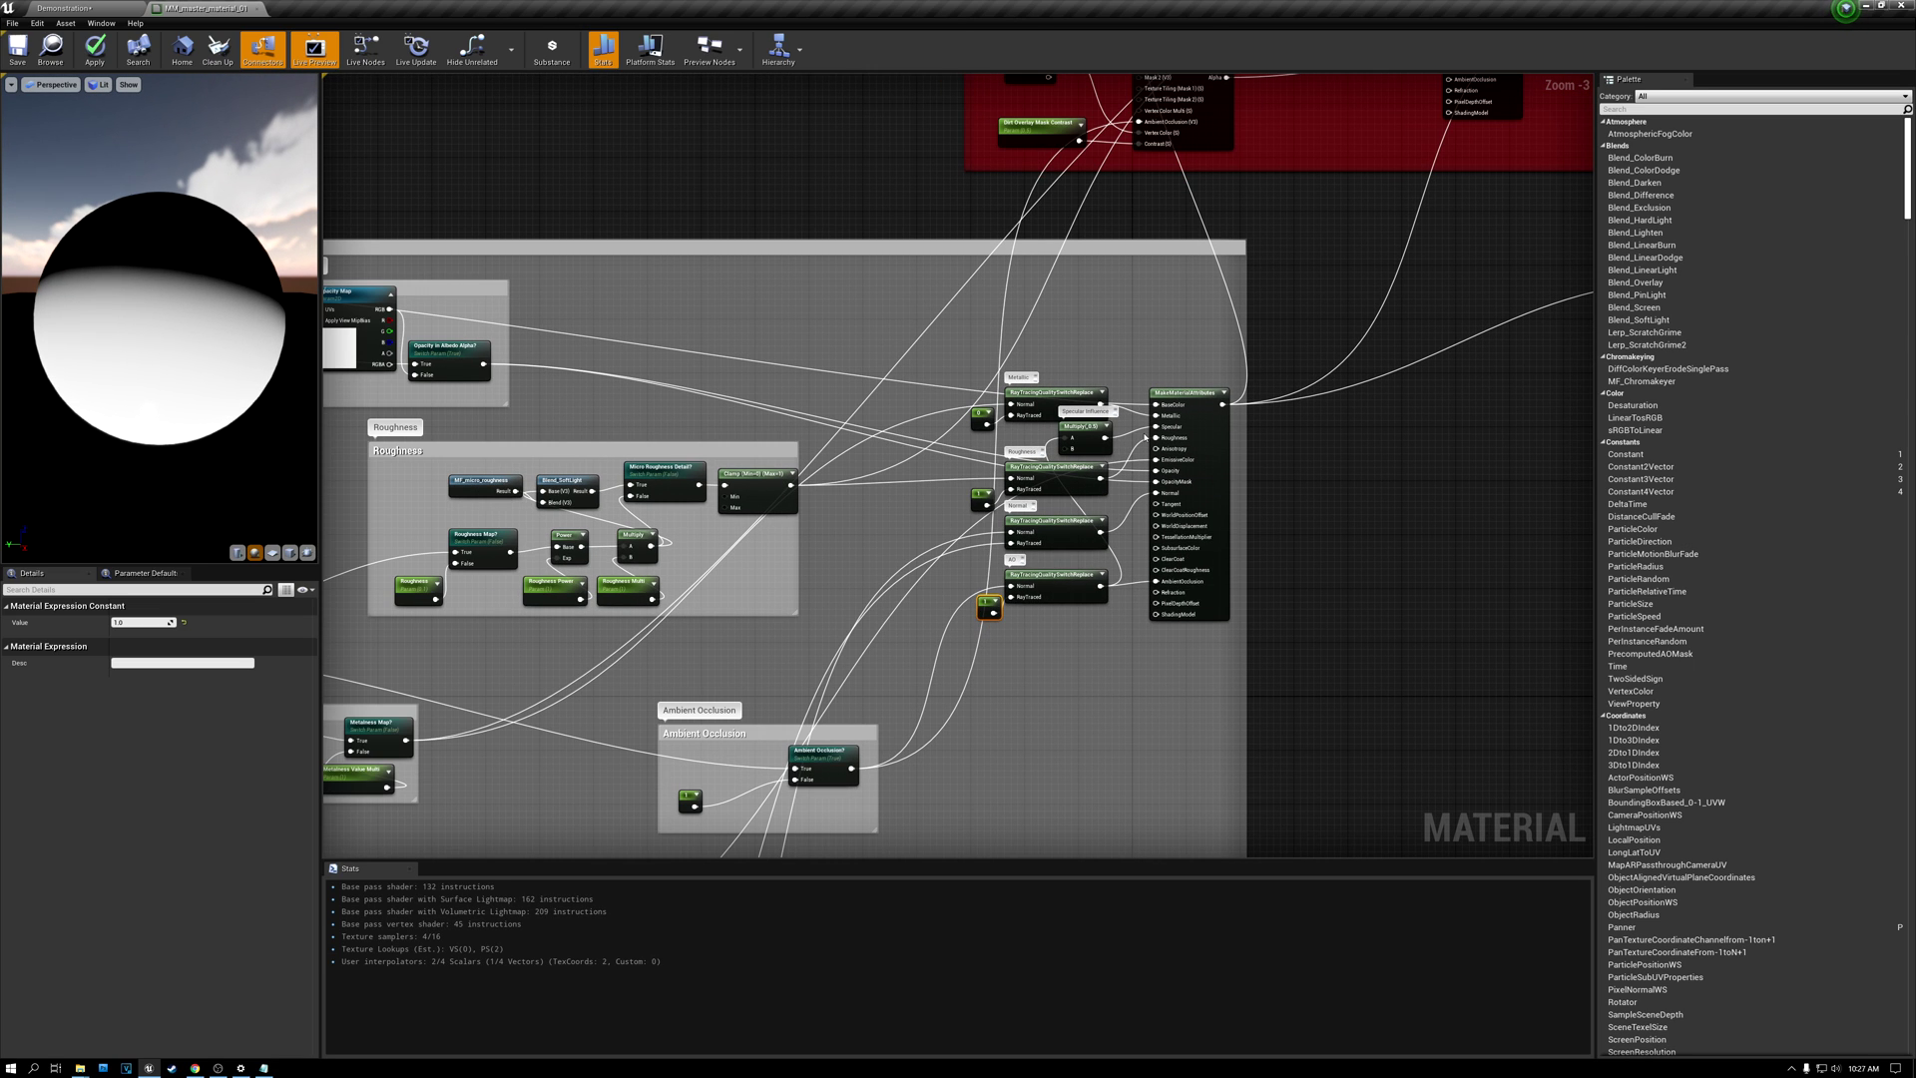
{"action": "scroll", "coordinate": [1145, 436], "scroll_direction": "up", "scroll_amount": 3}
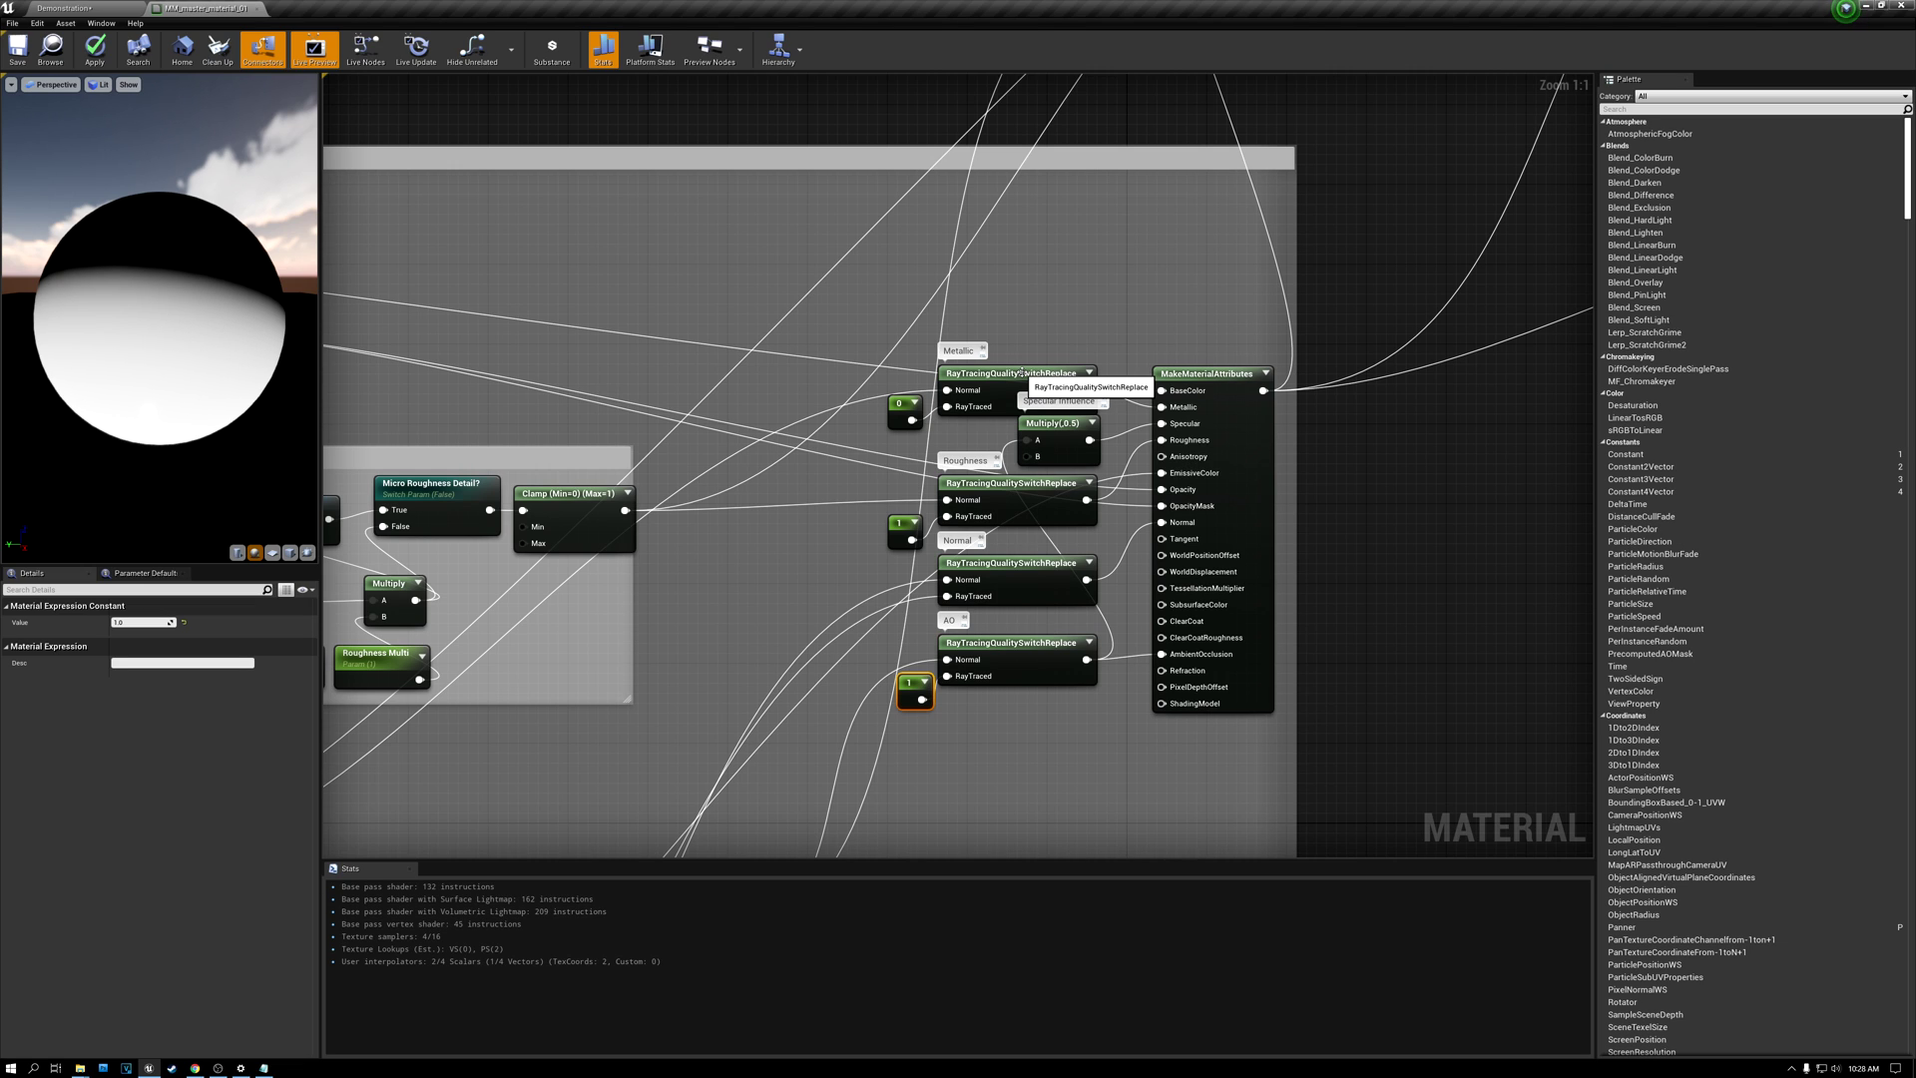
Examine the constants feeding the RayTraced inputs of the Metallic and Roughness switches
{"action": "left_click", "coordinate": [809, 362]}
{"action": "scroll", "coordinate": [809, 362], "scroll_direction": "down", "scroll_amount": 3}
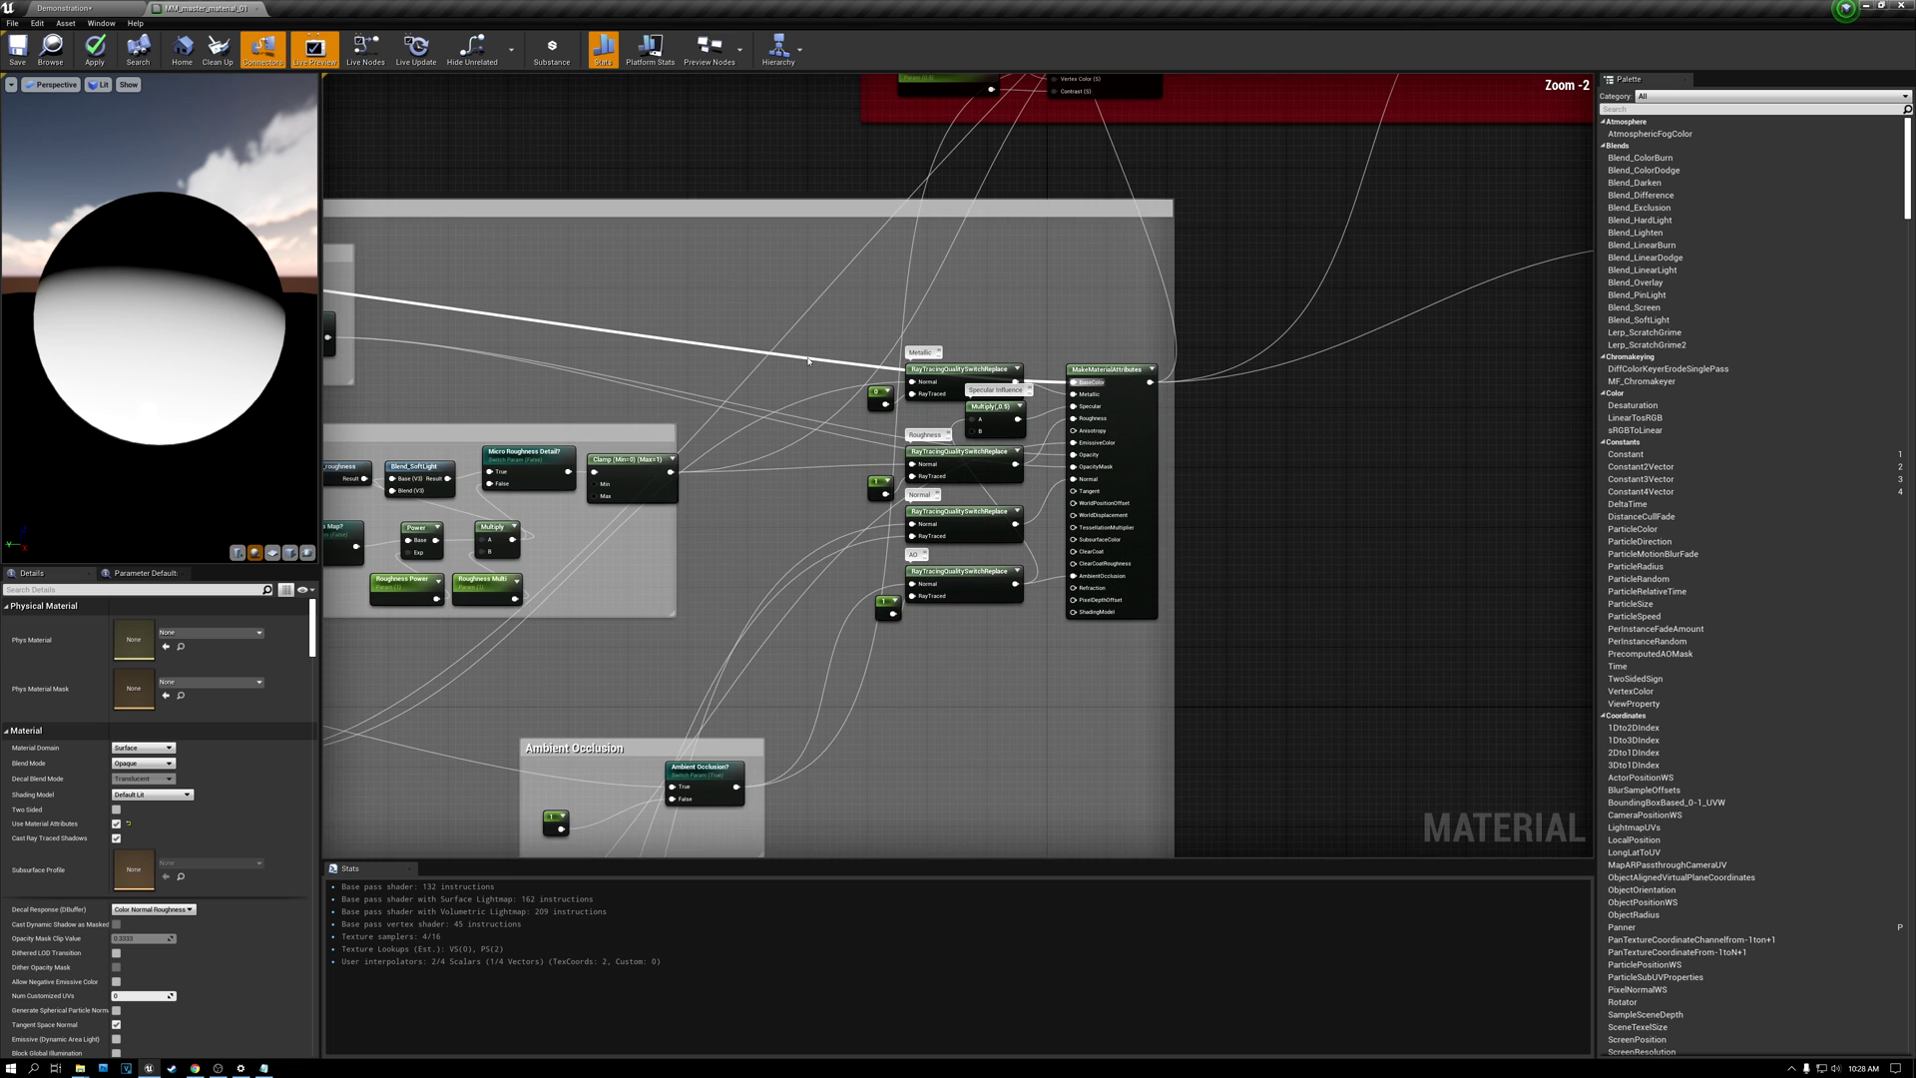
{"action": "scroll", "coordinate": [814, 370], "scroll_direction": "up", "scroll_amount": 3}
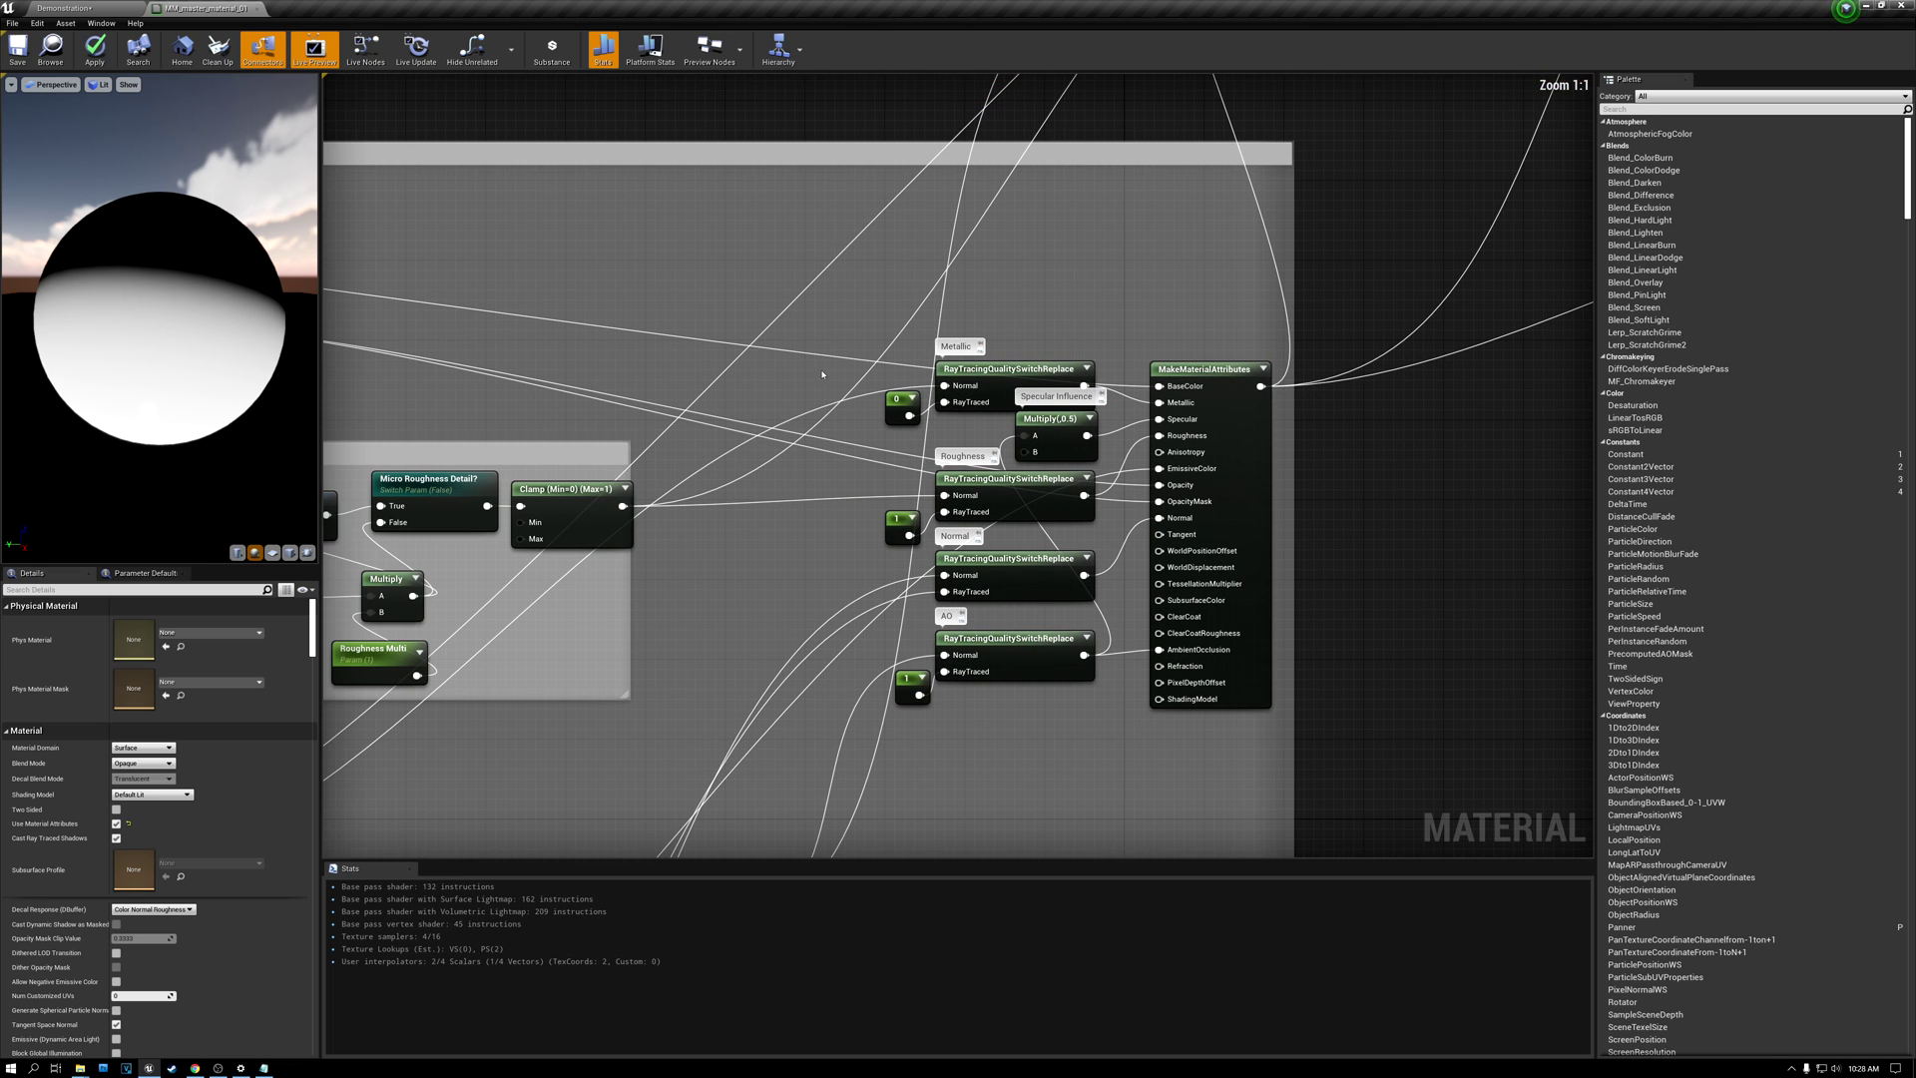
{"action": "left_click", "coordinate": [901, 407]}
{"action": "left_click", "coordinate": [892, 515]}
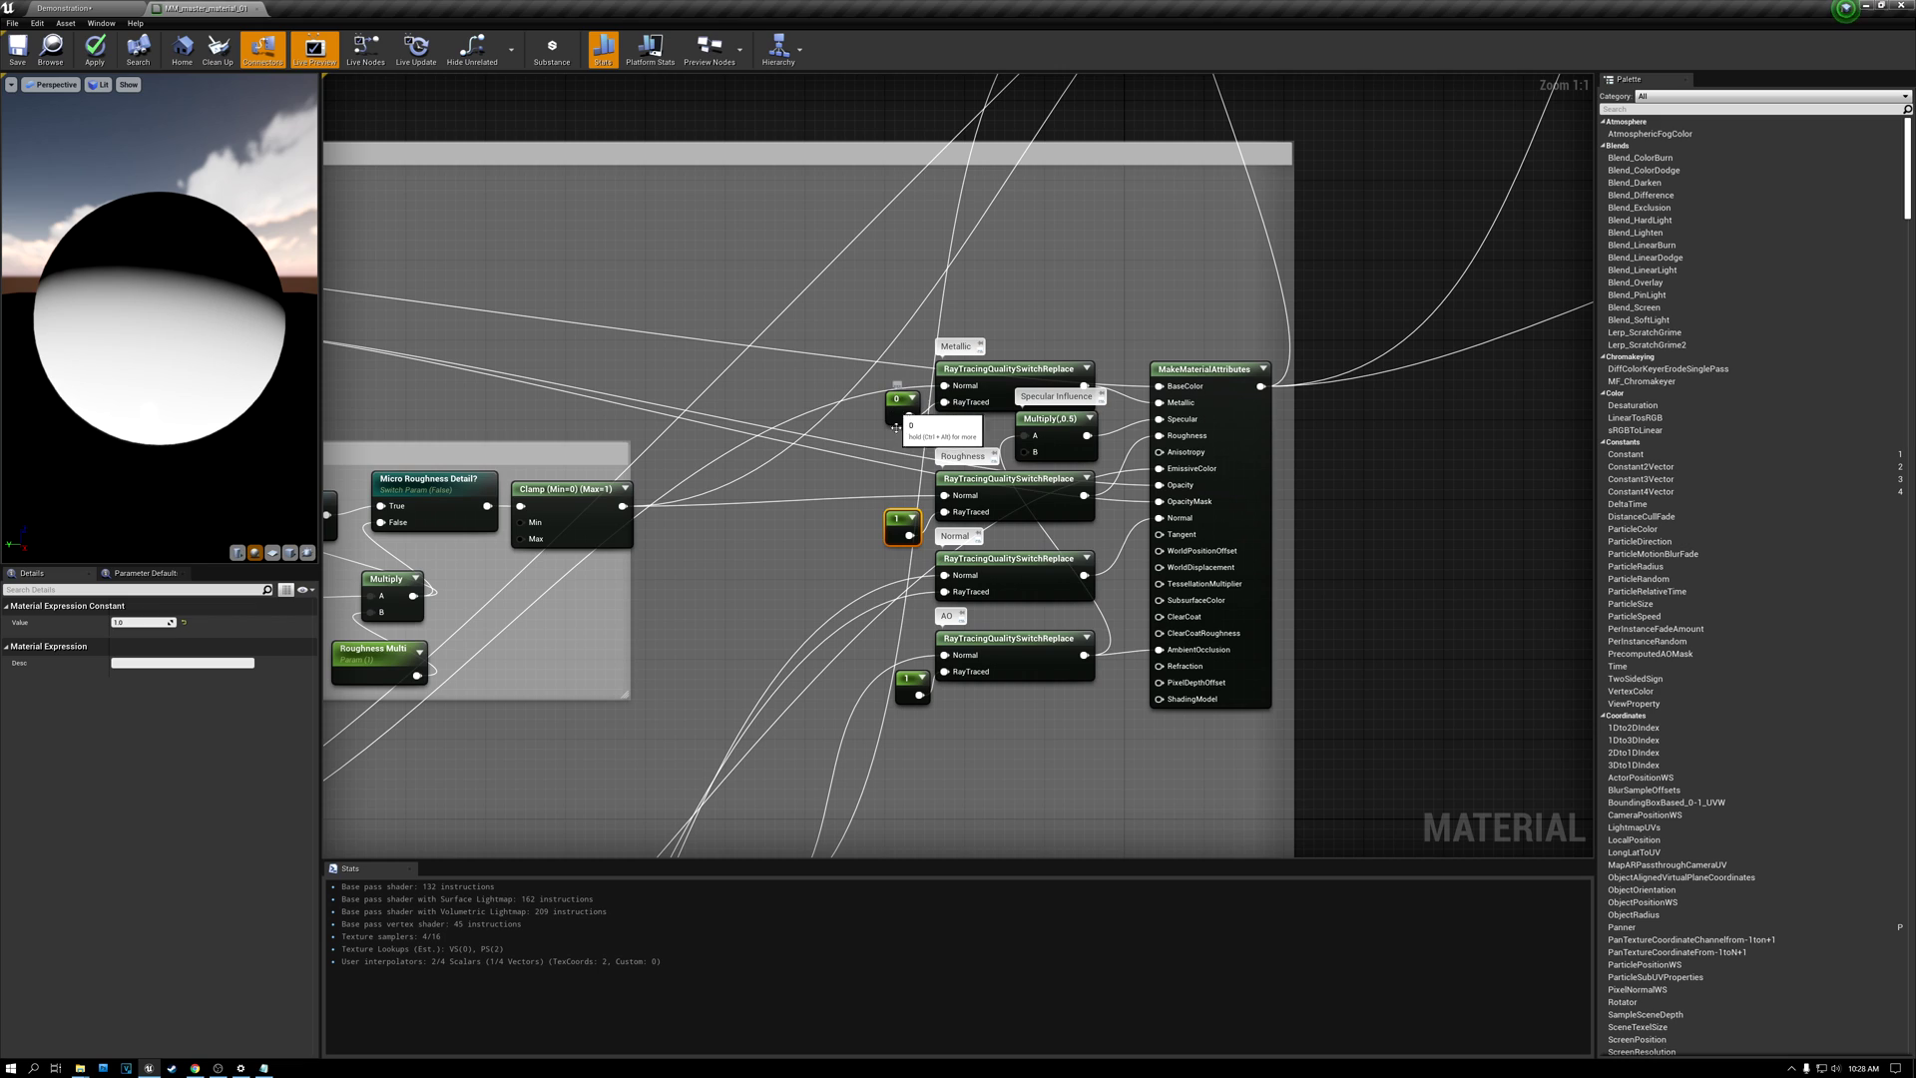
Check the AO switch's constant, compare with the level view, and save the master material with its ray tracing switches
{"action": "left_click", "coordinate": [910, 687]}
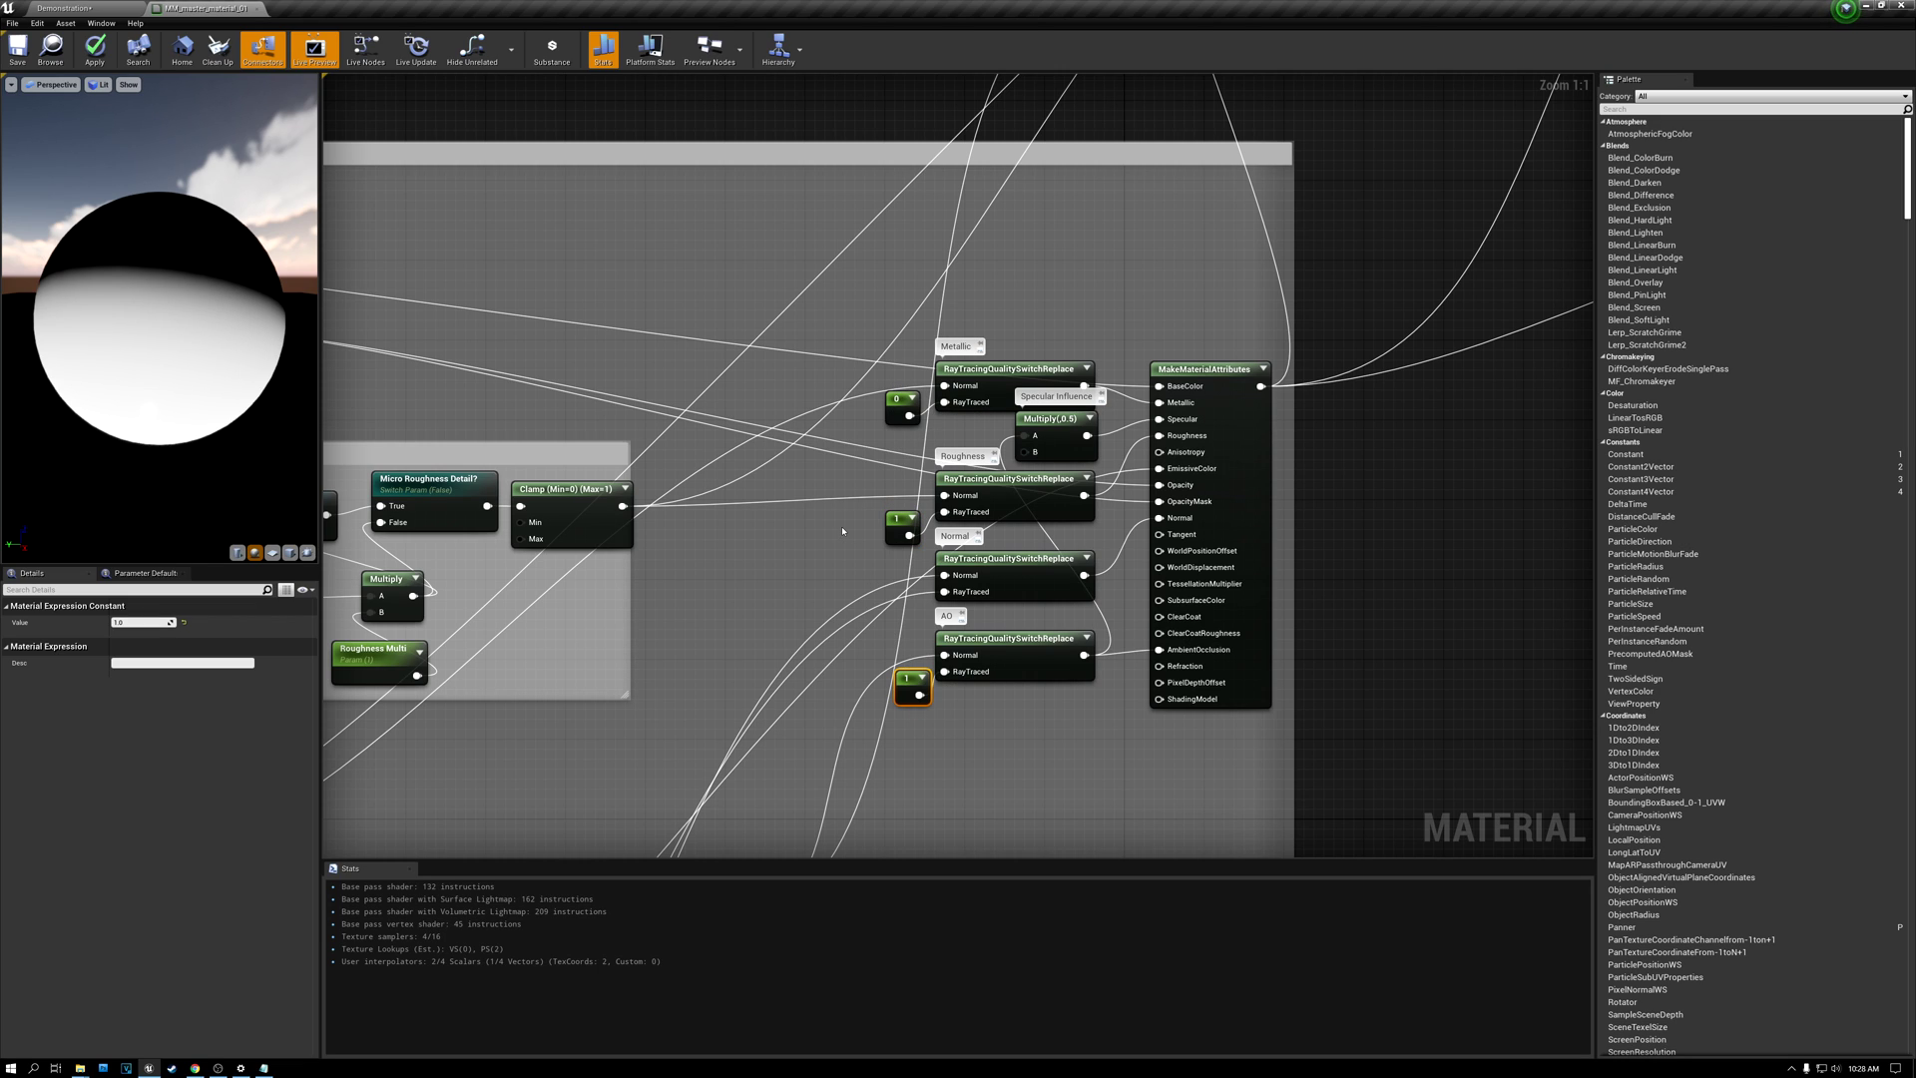
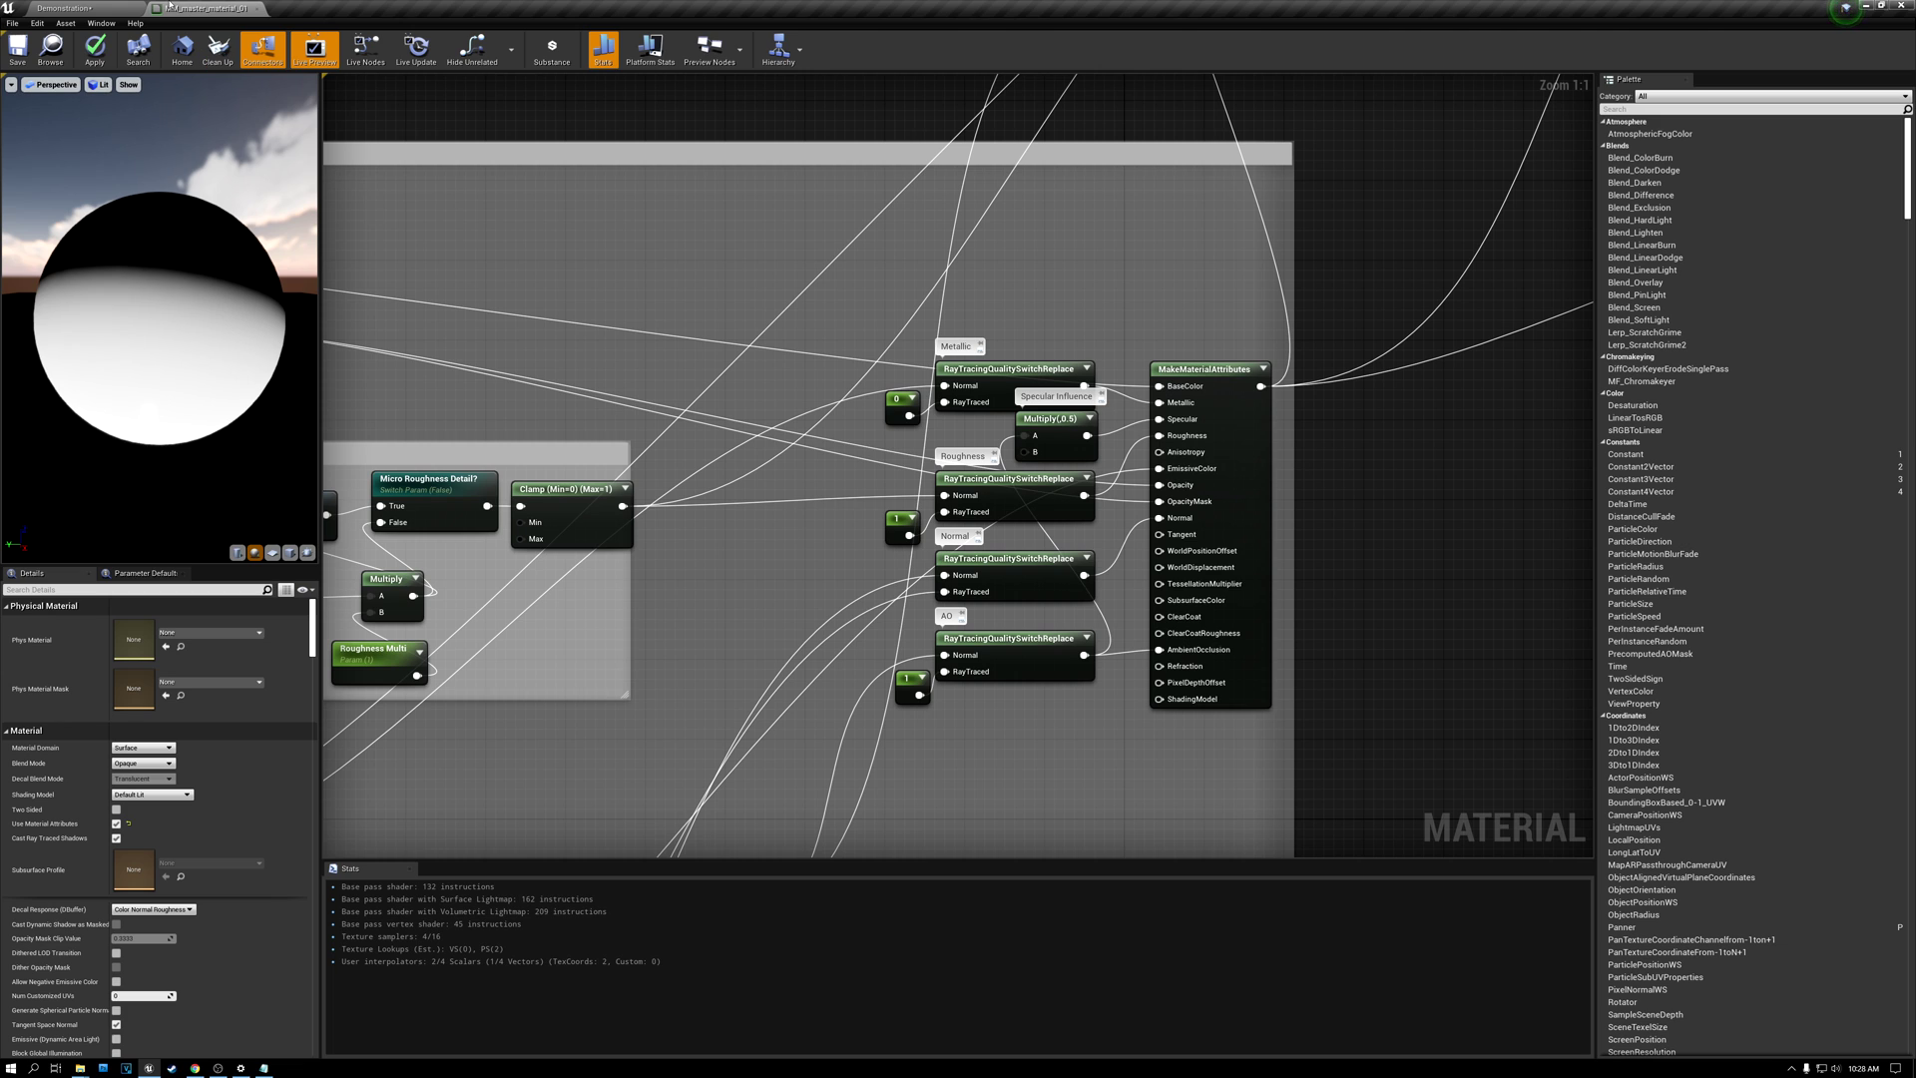
{"action": "left_click", "coordinate": [65, 8]}
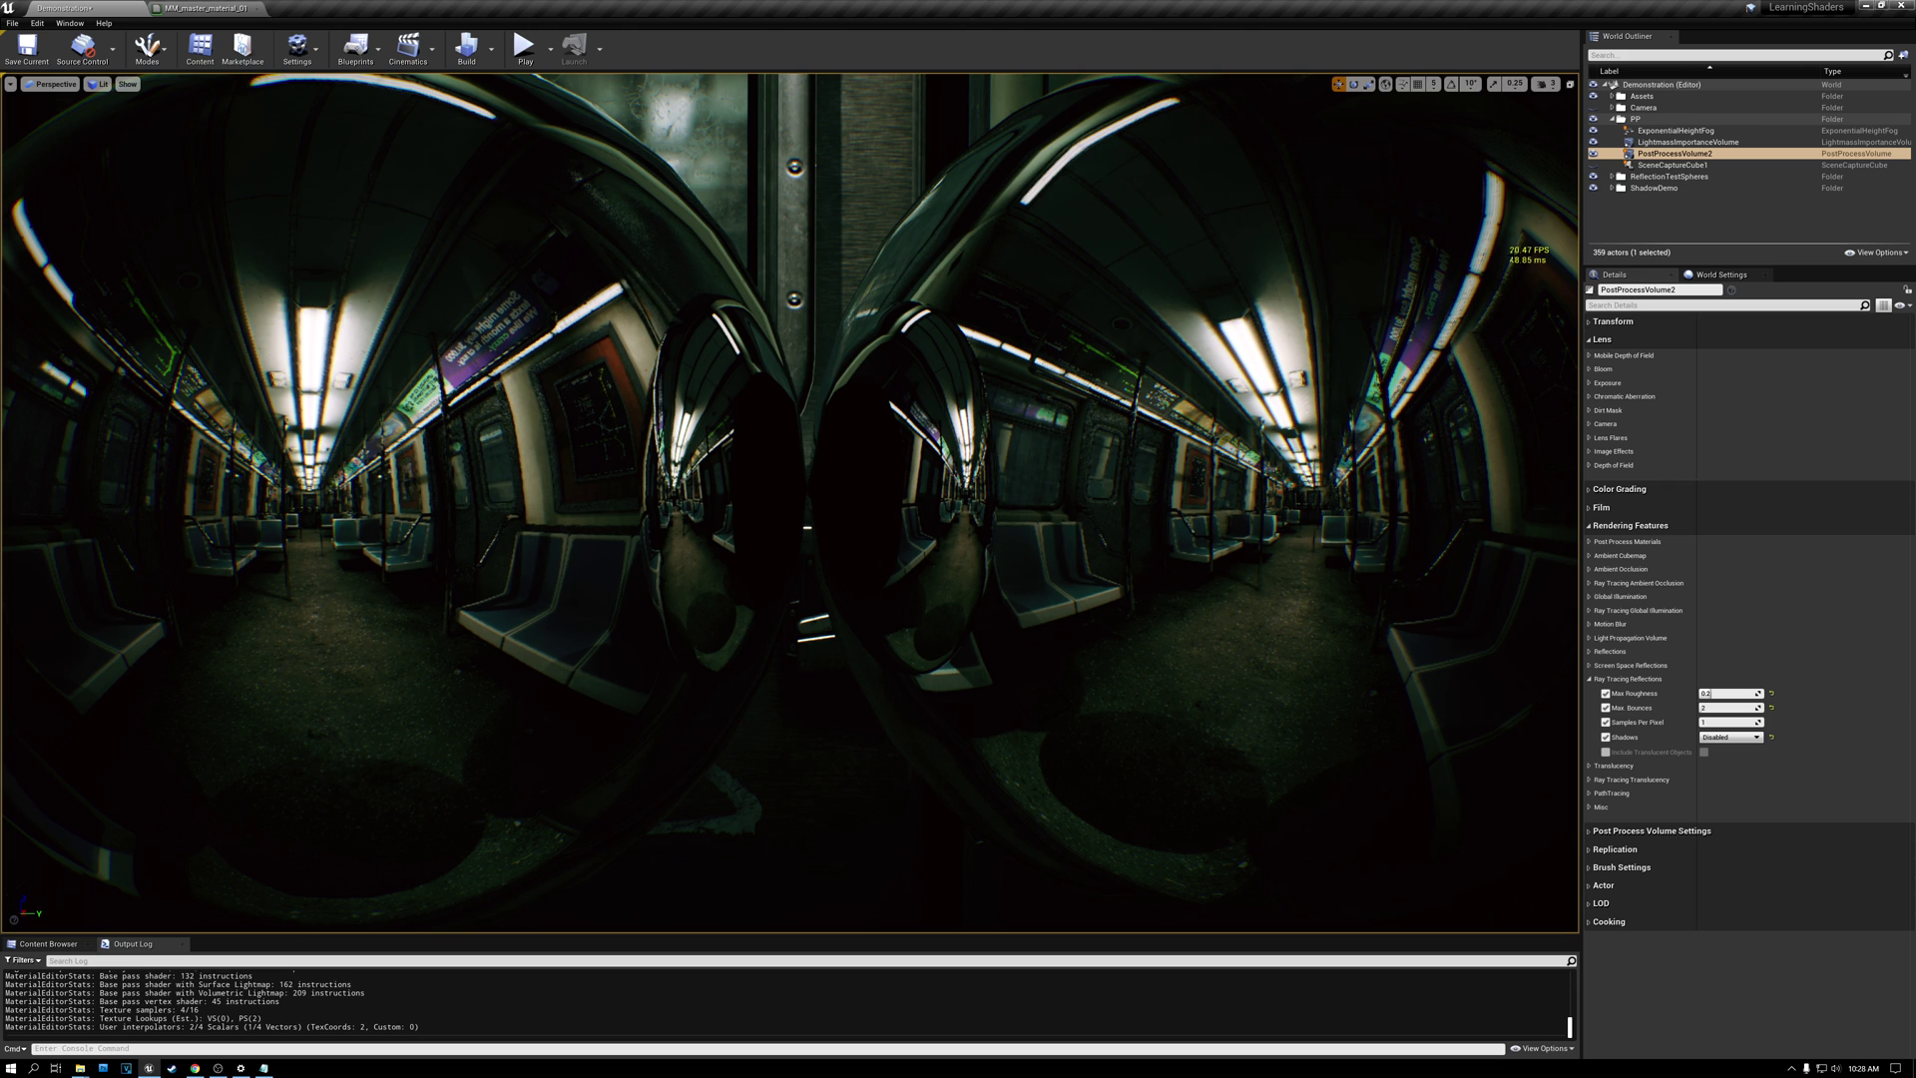
{"action": "left_click", "coordinate": [205, 8]}
{"action": "left_click", "coordinate": [17, 48]}
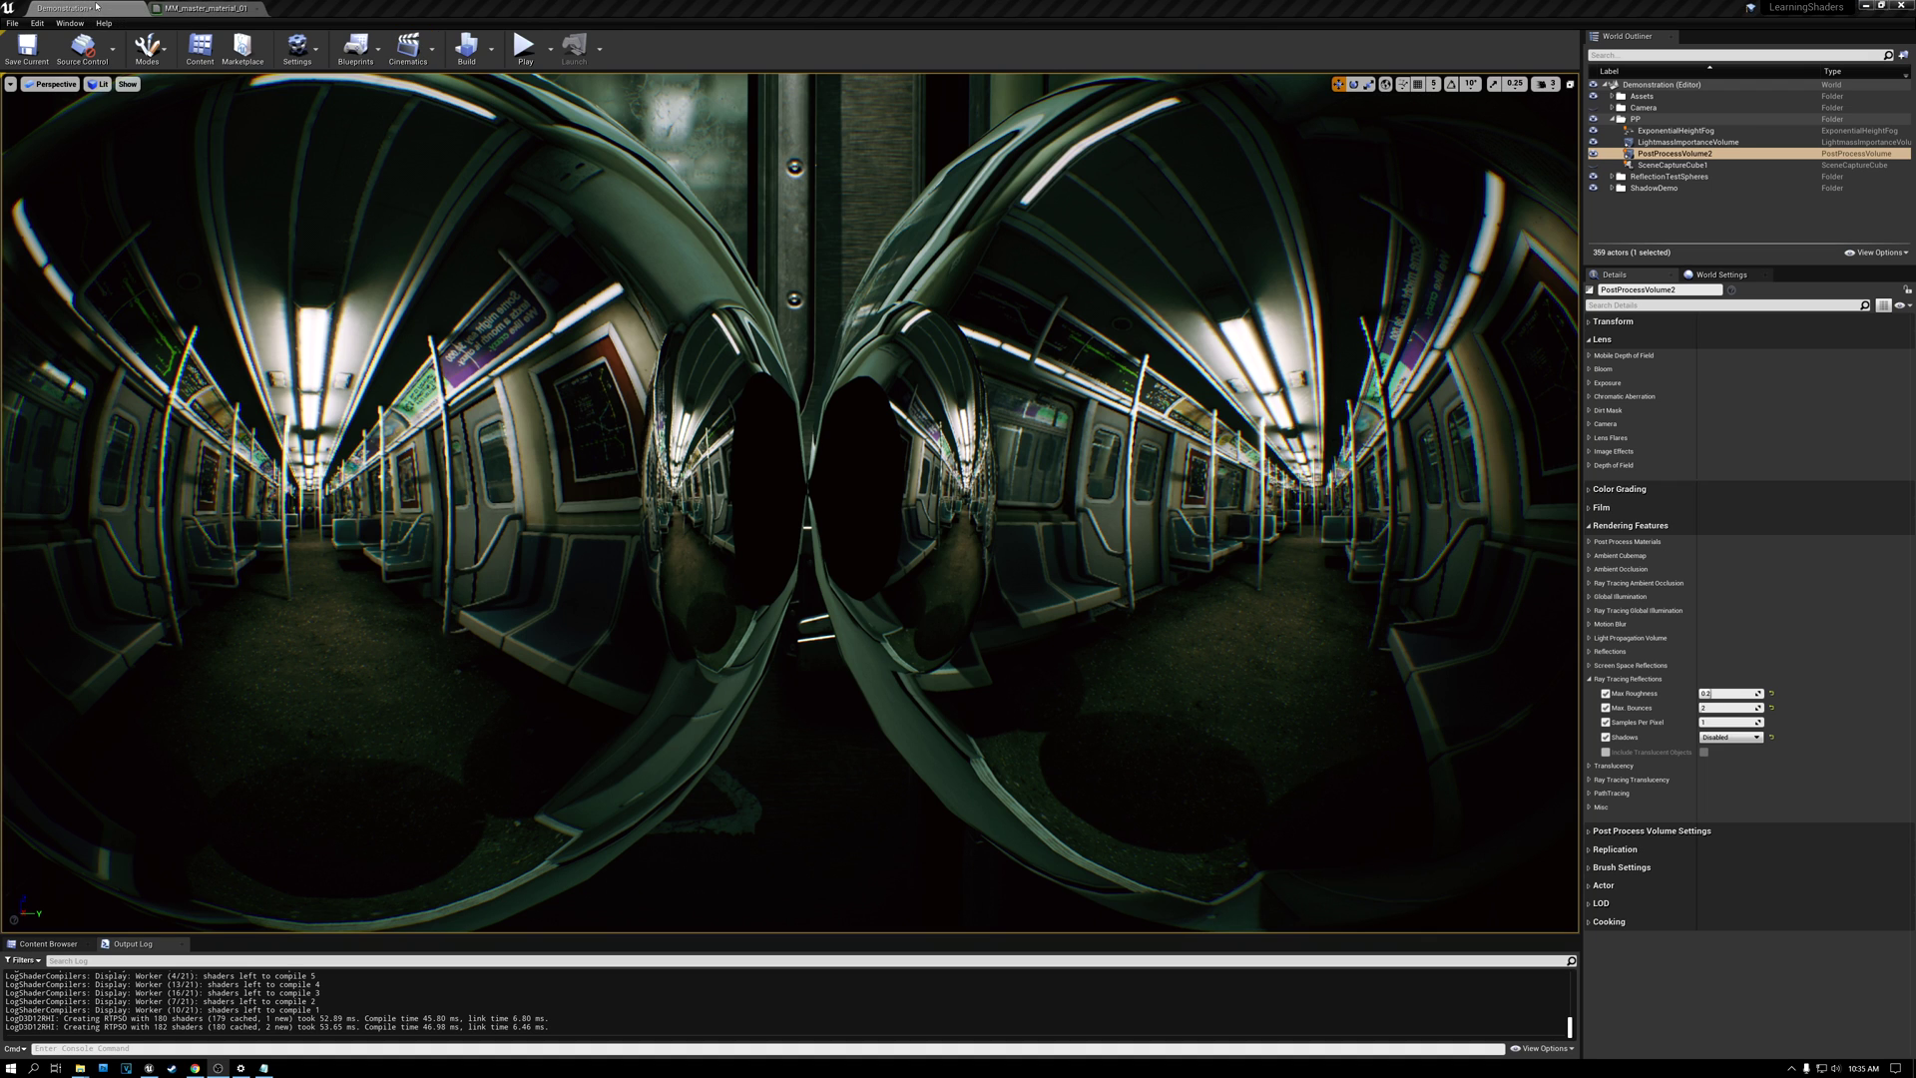
{"action": "left_click", "coordinate": [1103, 276]}
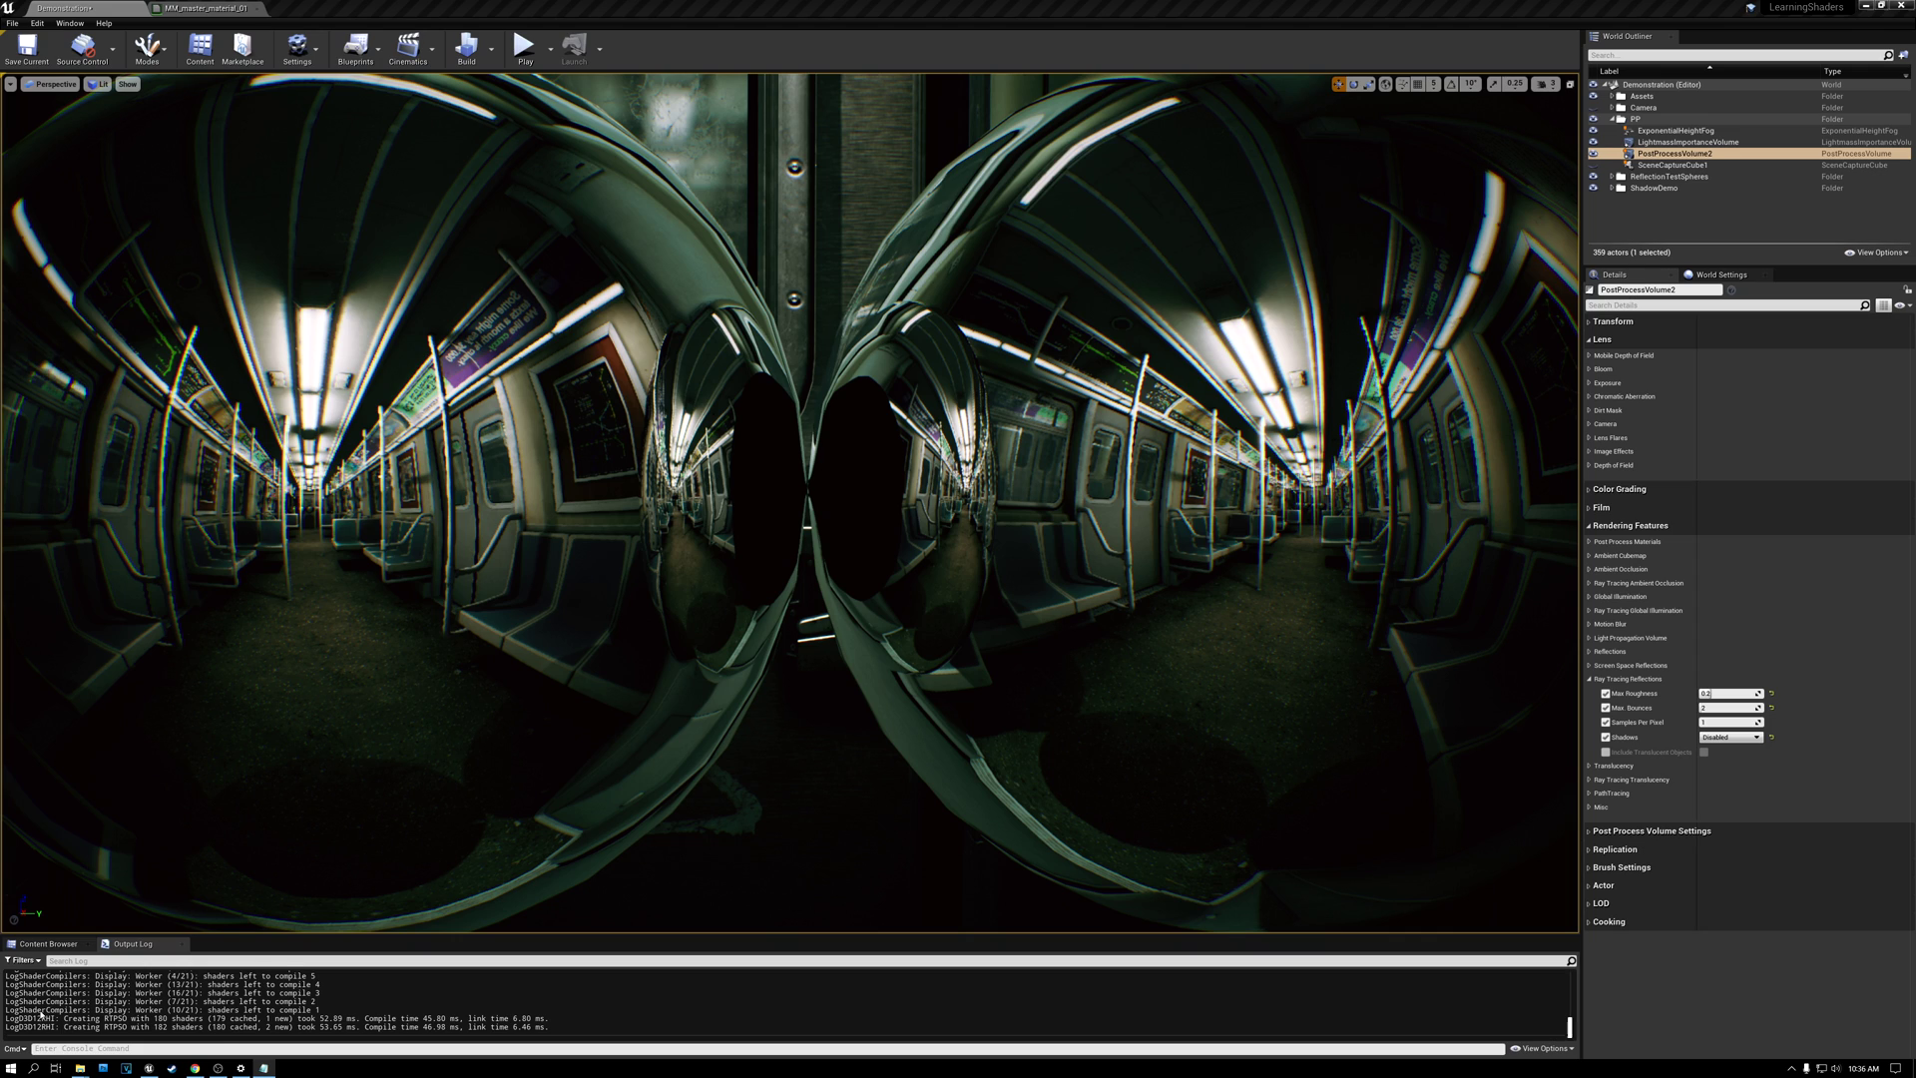
Run the console command r.RayTracing.Reflections.TestPathRoughness 1
{"action": "left_click", "coordinate": [146, 1048]}
{"action": "type", "text": "r.RayTracing.Reflections.TestPathRoughness 1"}
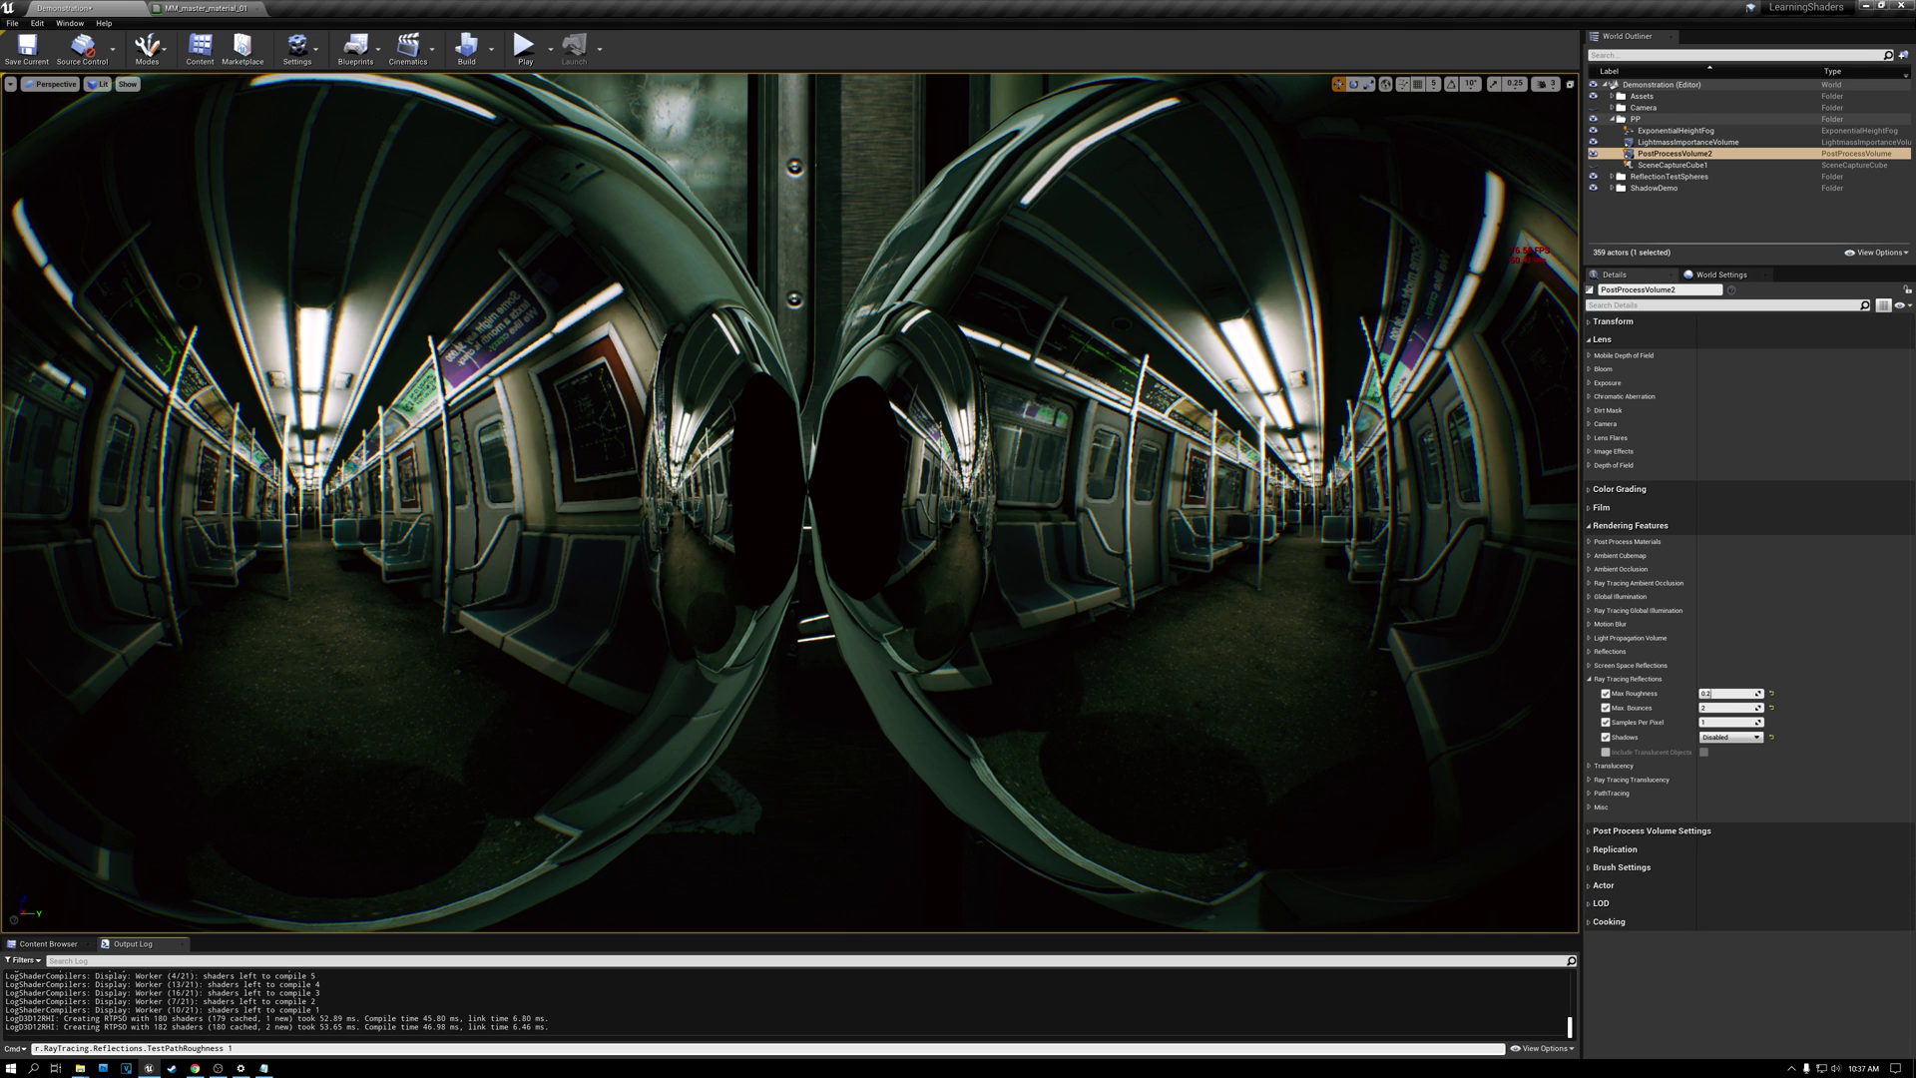
{"action": "key", "text": "Return"}
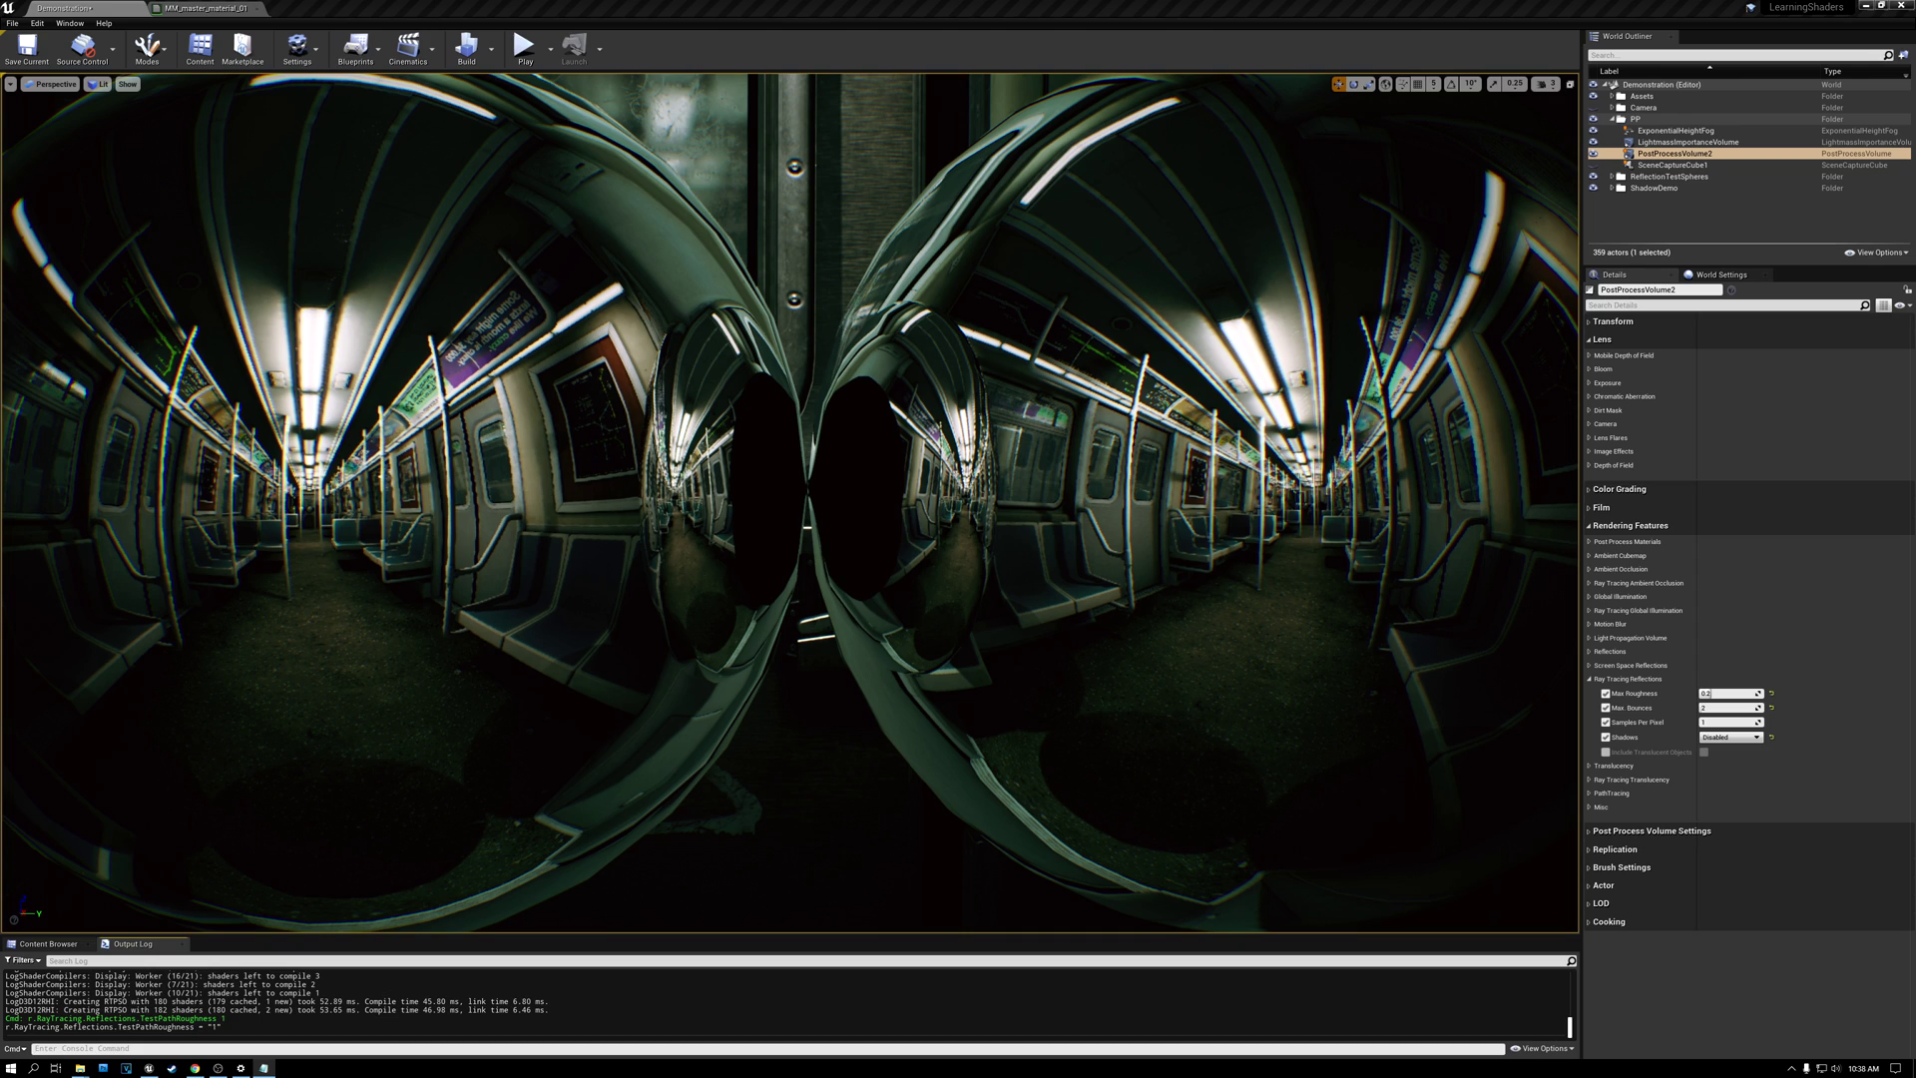
Limit the reflection ray length with the console command r.RayTracing.Reflections.MaxRayDistance 500
{"action": "left_click", "coordinate": [216, 1048]}
{"action": "key", "text": "Up"}
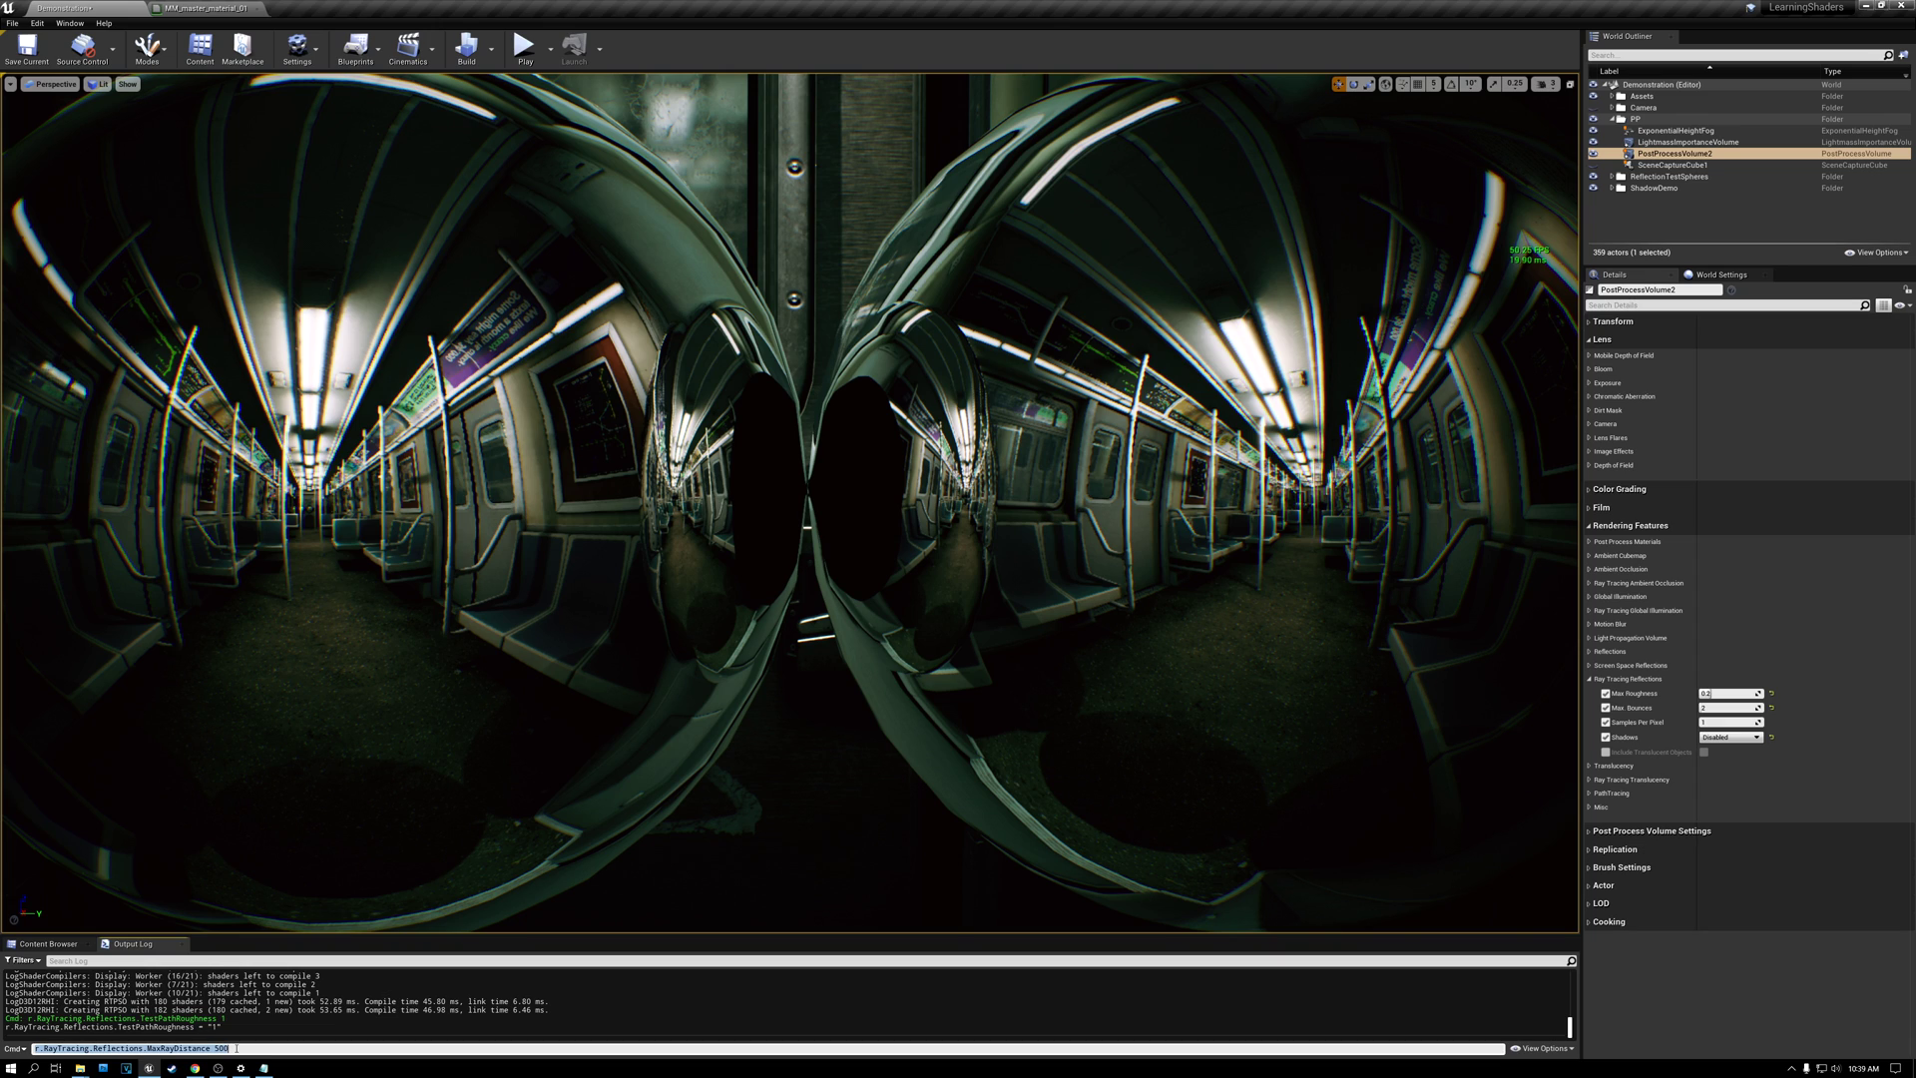
{"action": "key", "text": "Return"}
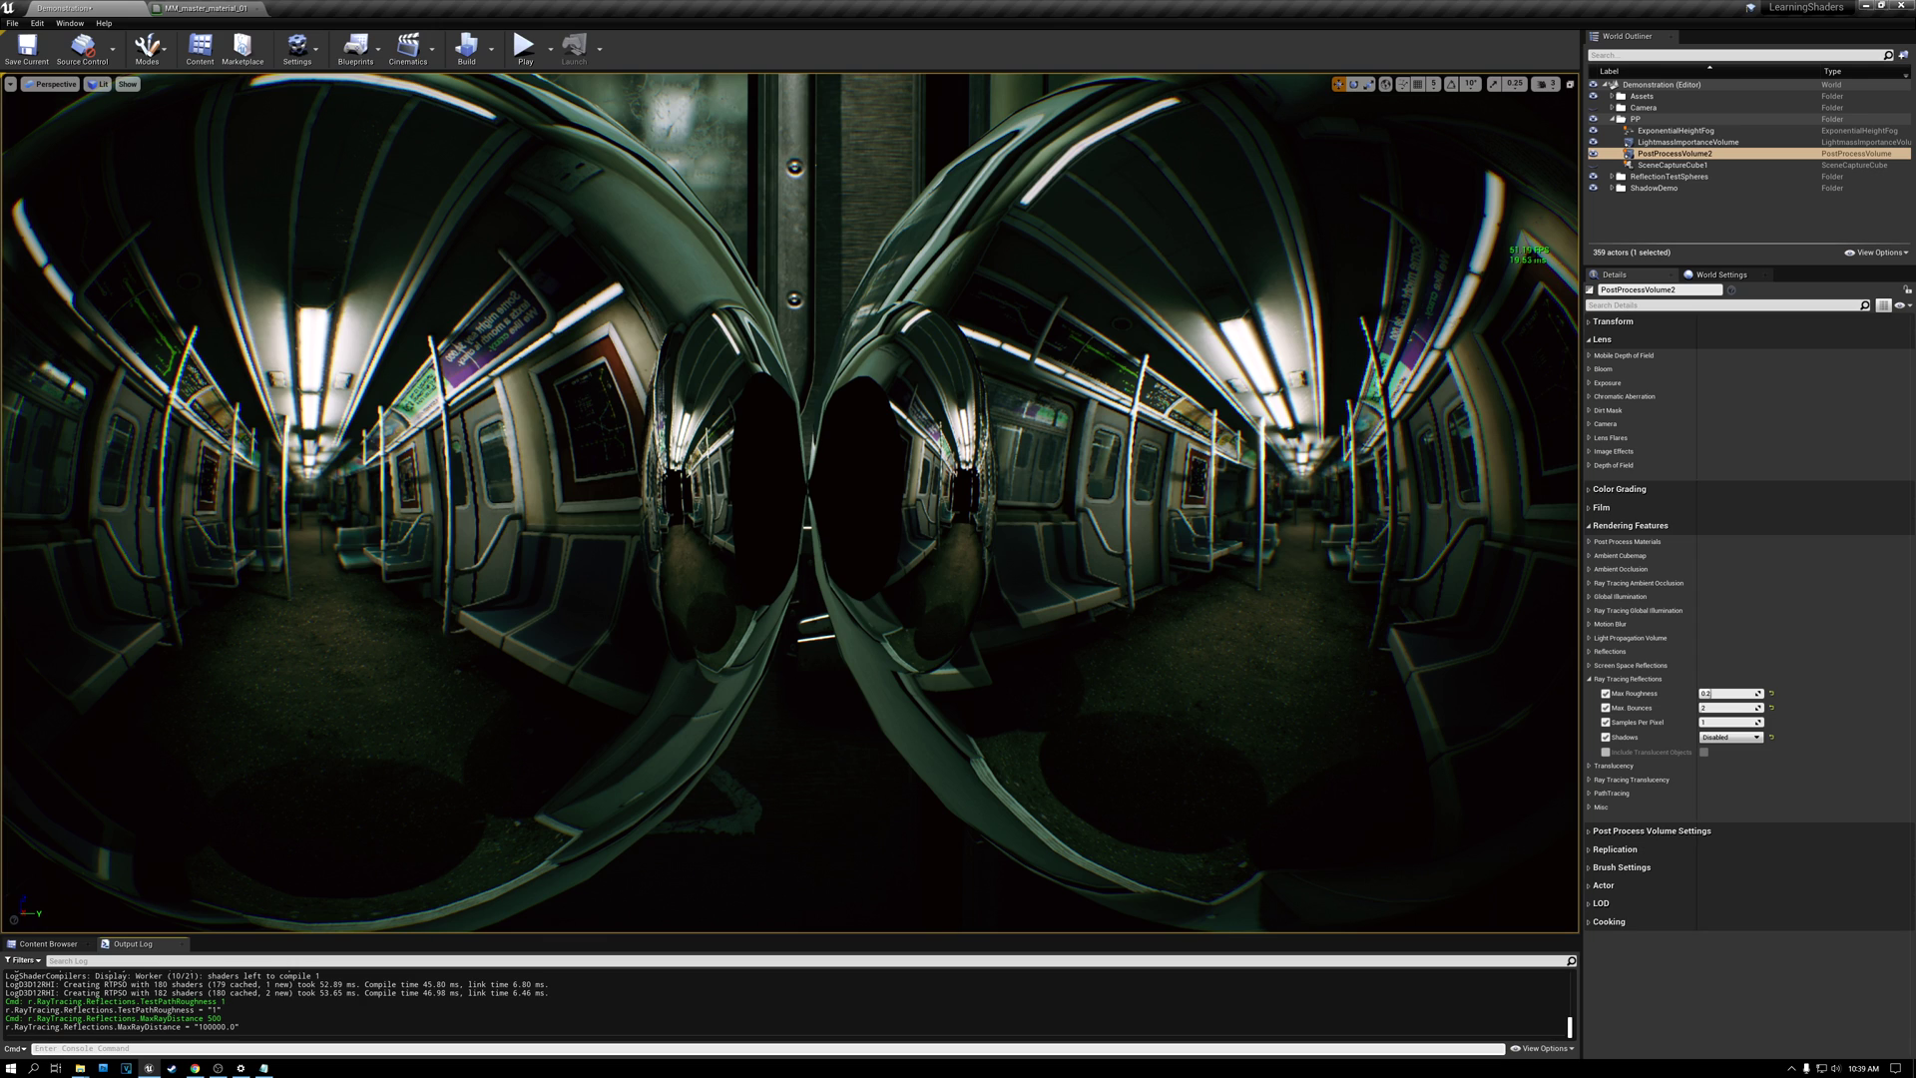
Try a much shorter reflection ray length with r.RayTracing.Reflections.MaxRayDistance 50
{"action": "left_click", "coordinate": [178, 1048]}
{"action": "key", "text": "Up"}
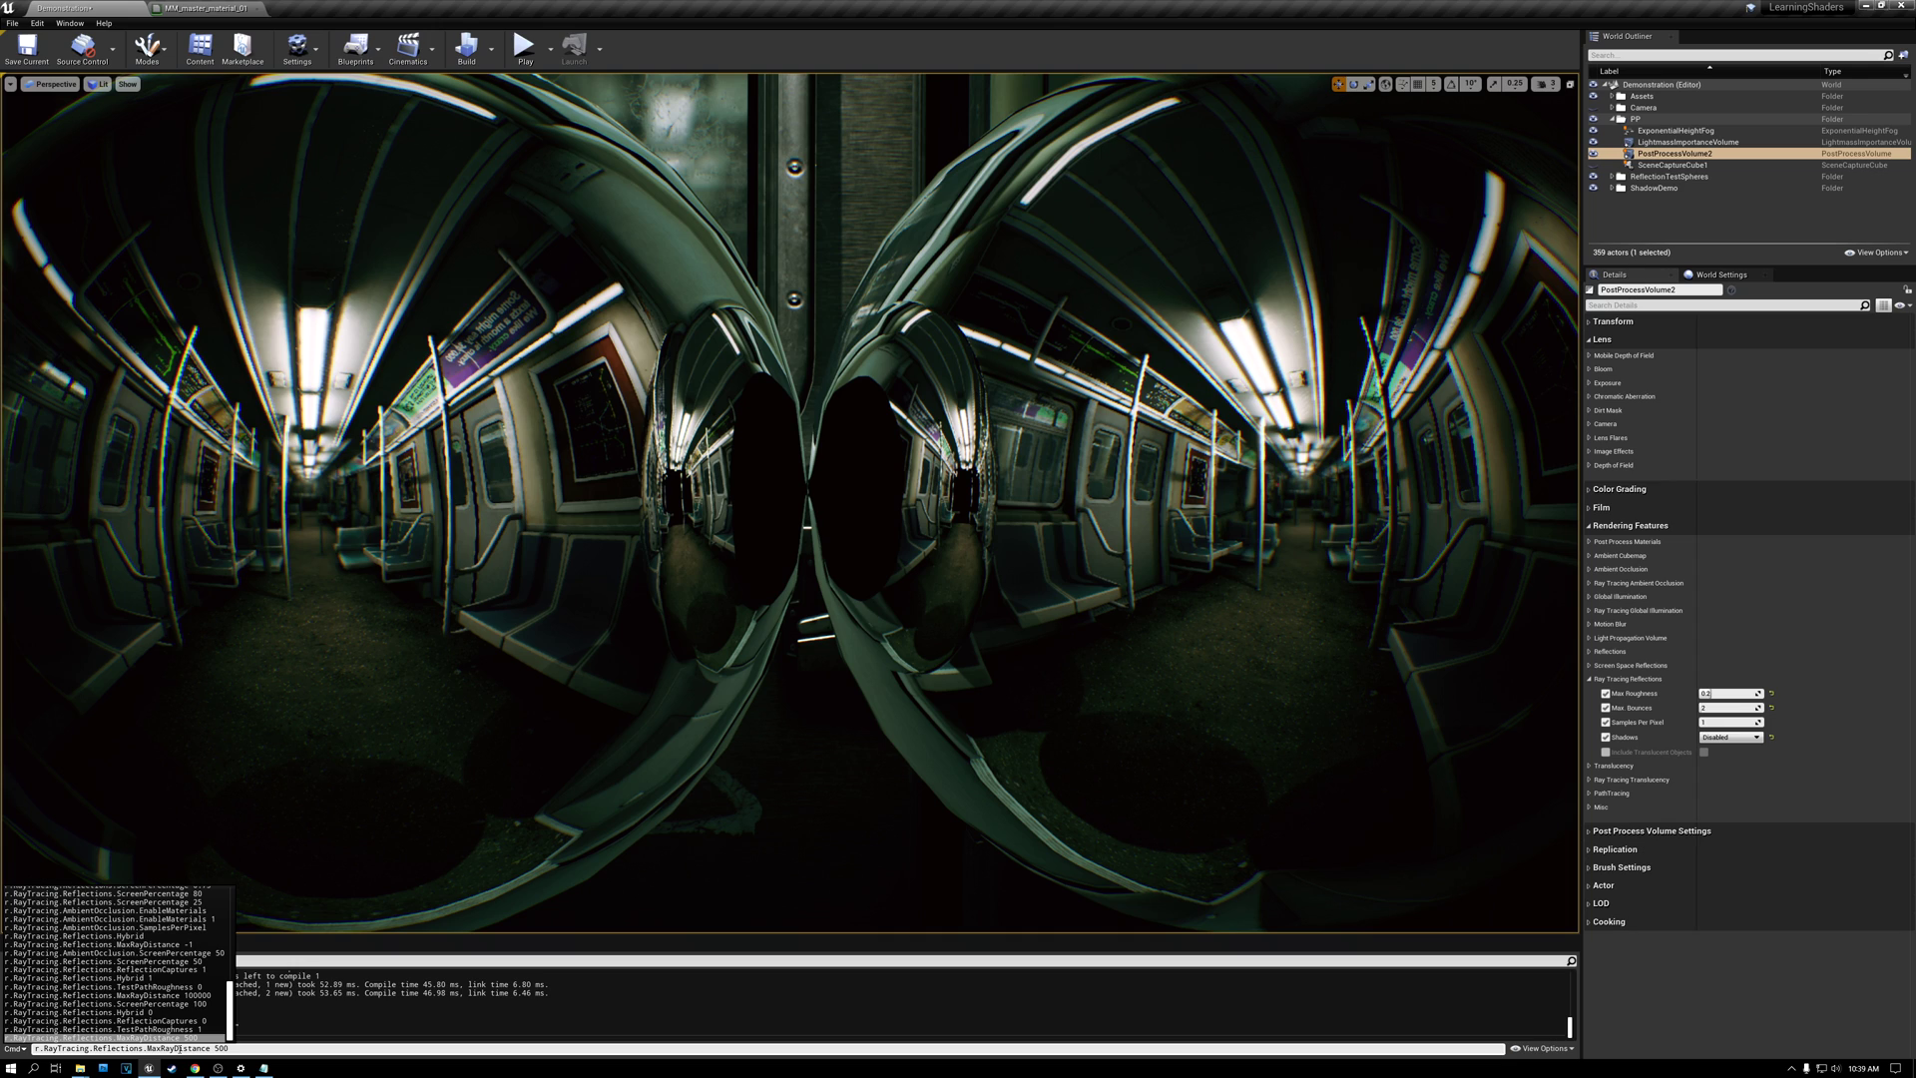
{"action": "key", "text": "BackSpace"}
{"action": "key", "text": "BackSpace"}
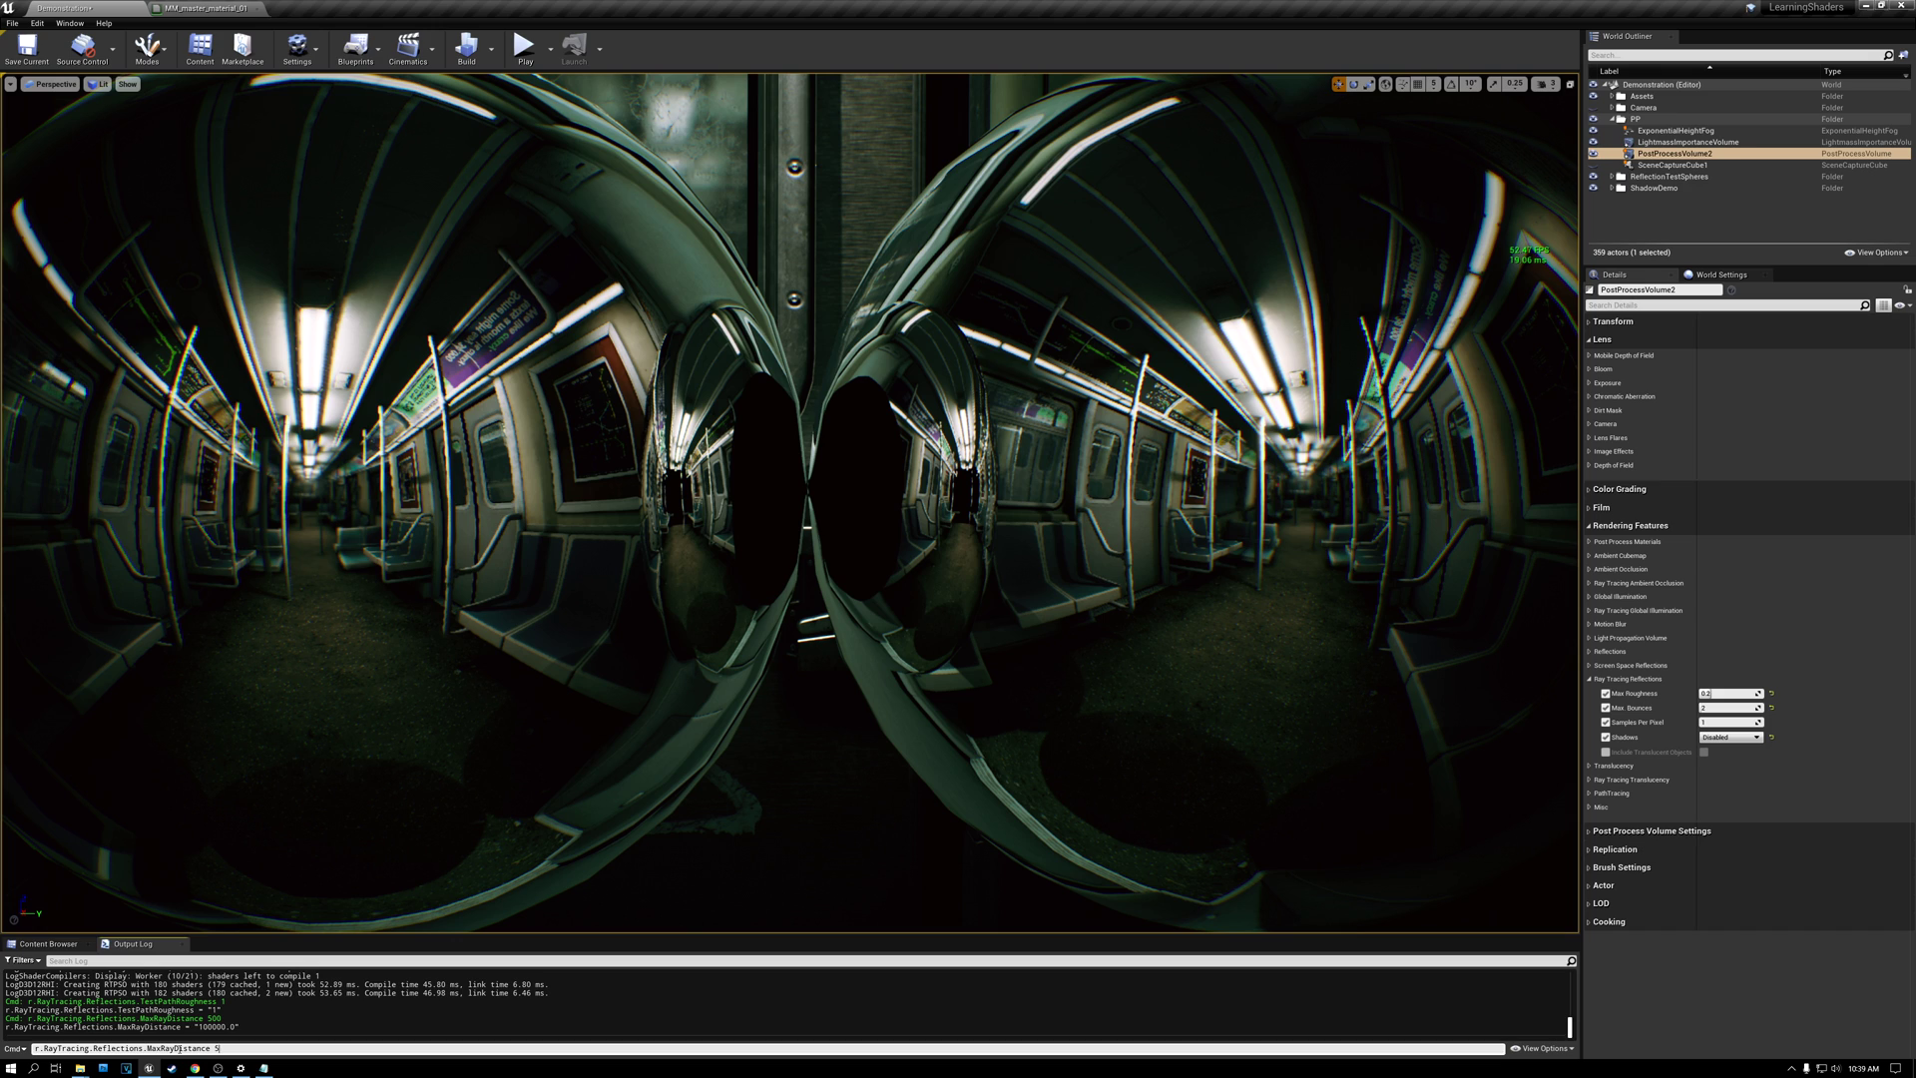
{"action": "type", "text": "0"}
{"action": "key", "text": "Return"}
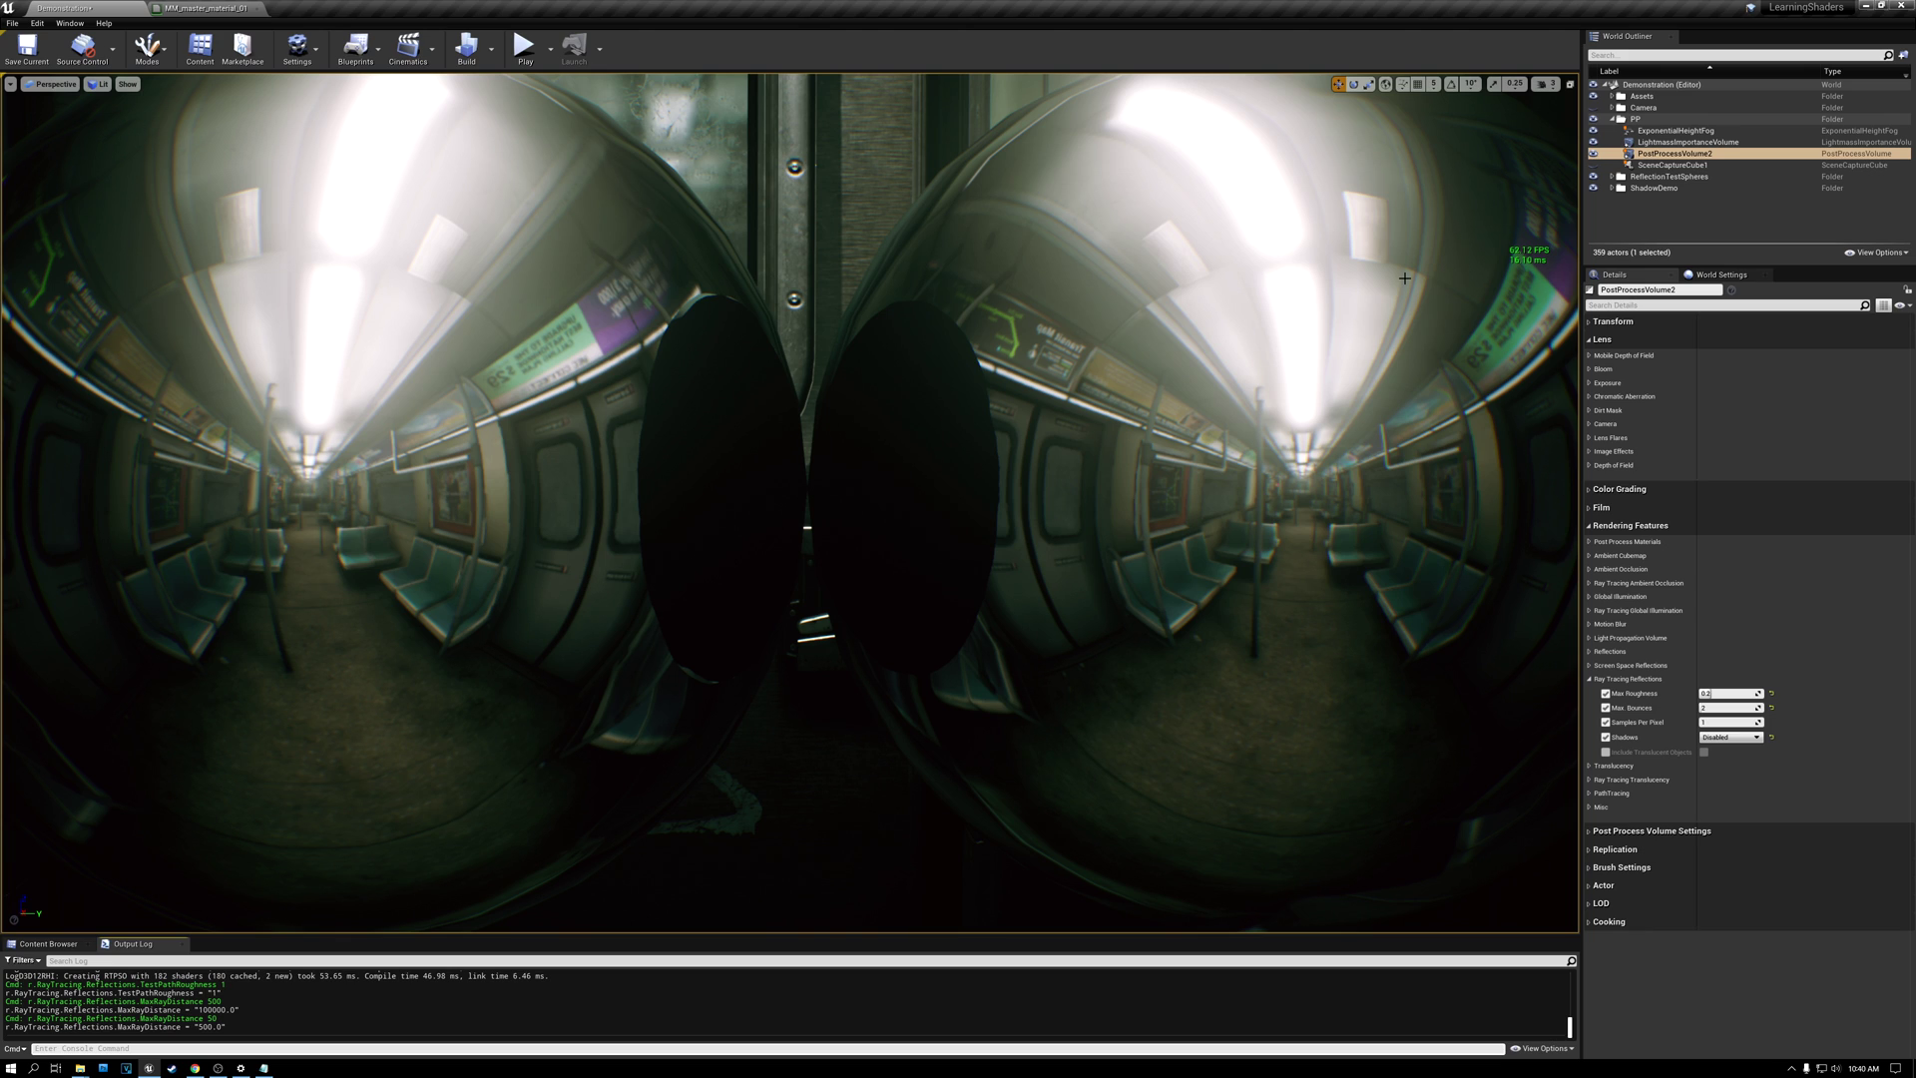
Restore the longer reflection ray length by running r.RayTracing.Reflections.MaxRayDistance 500 again
{"action": "left_click", "coordinate": [197, 1049]}
{"action": "key", "text": "Up"}
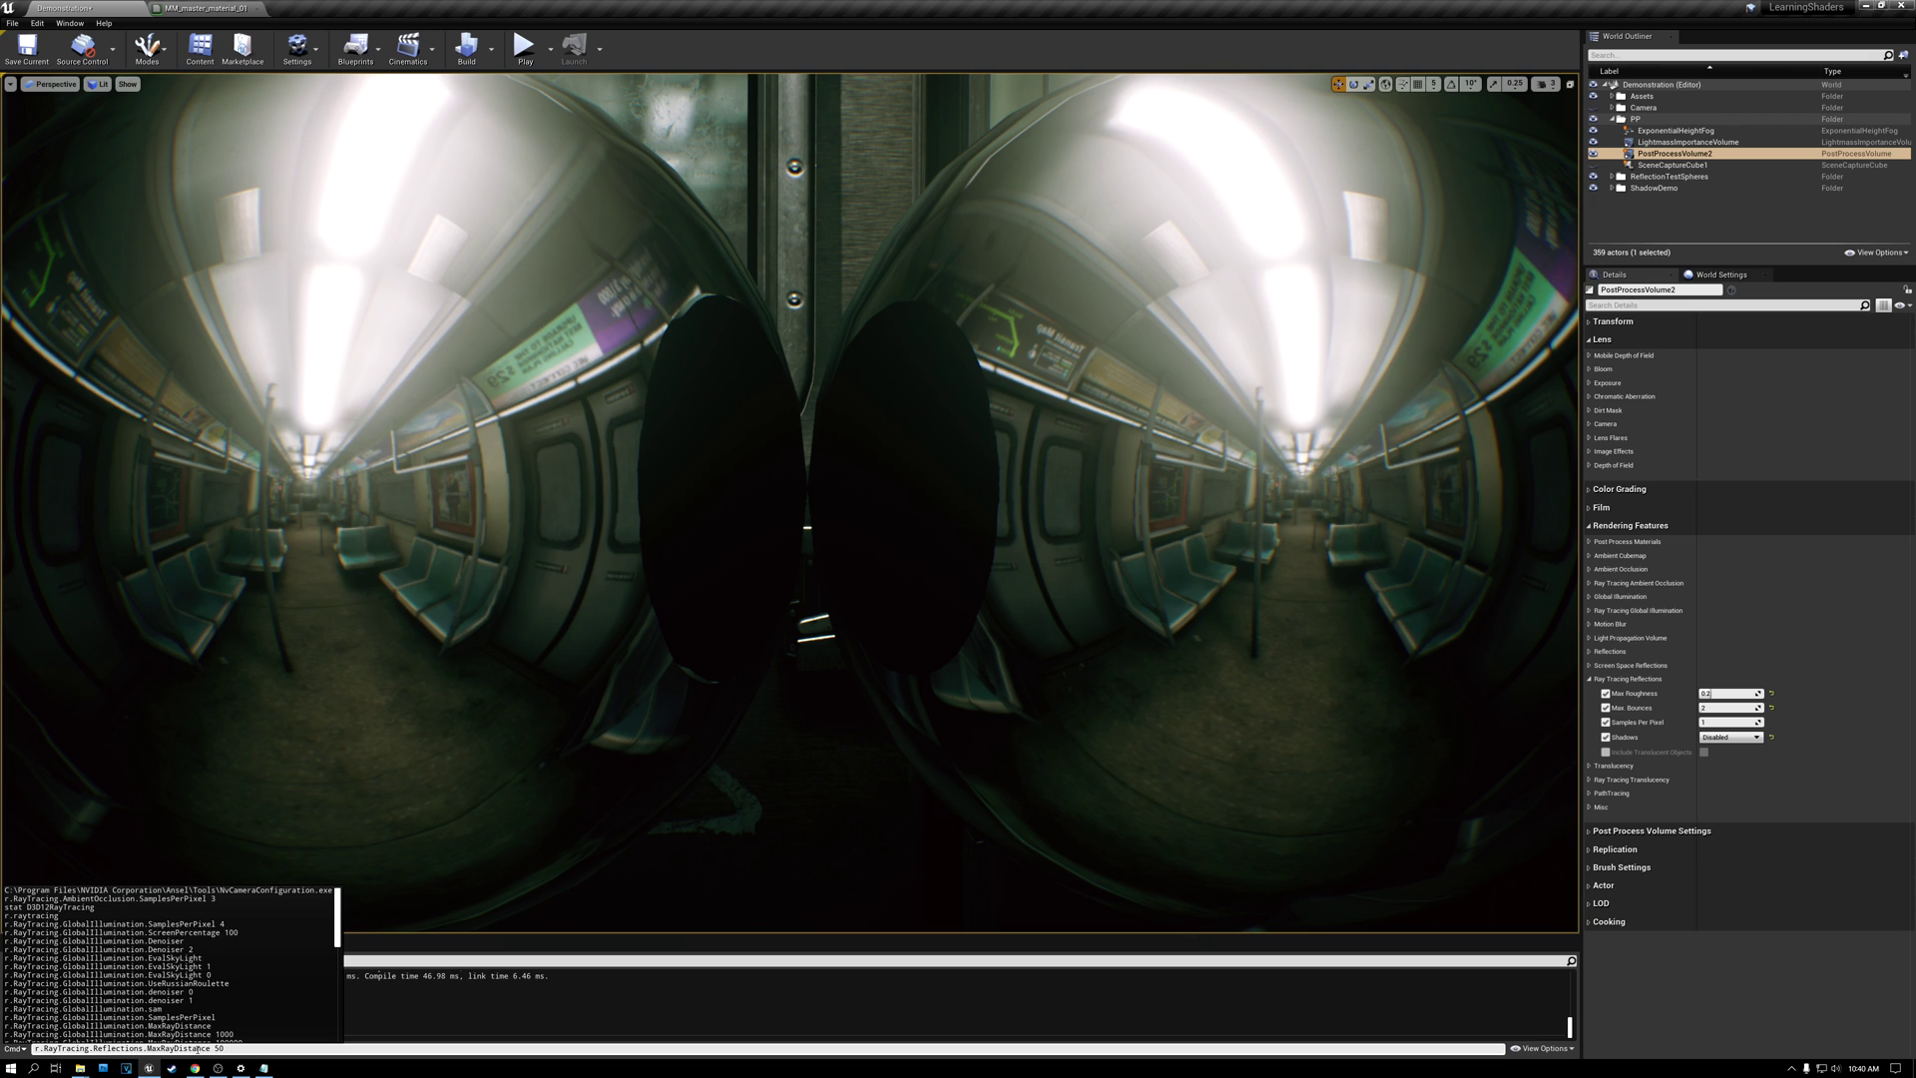
{"action": "type", "text": "0"}
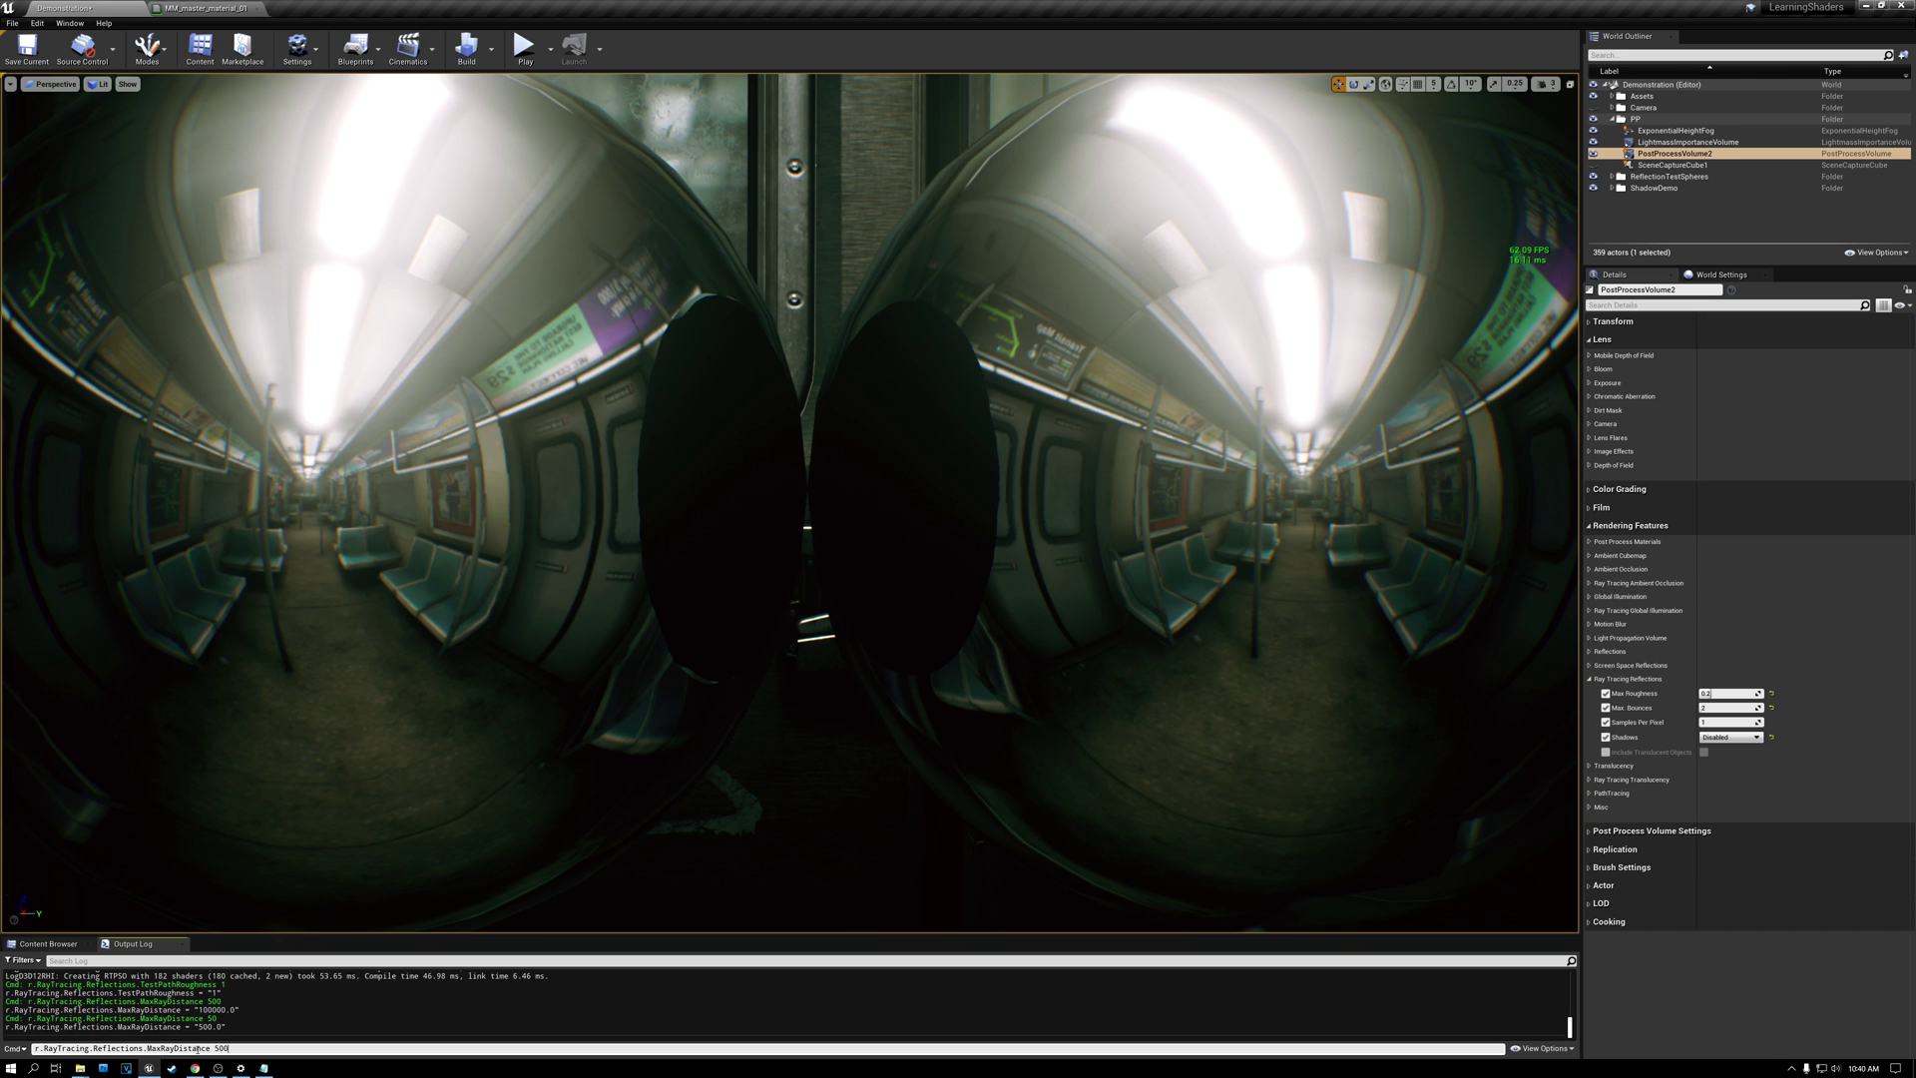
{"action": "key", "text": "Return"}
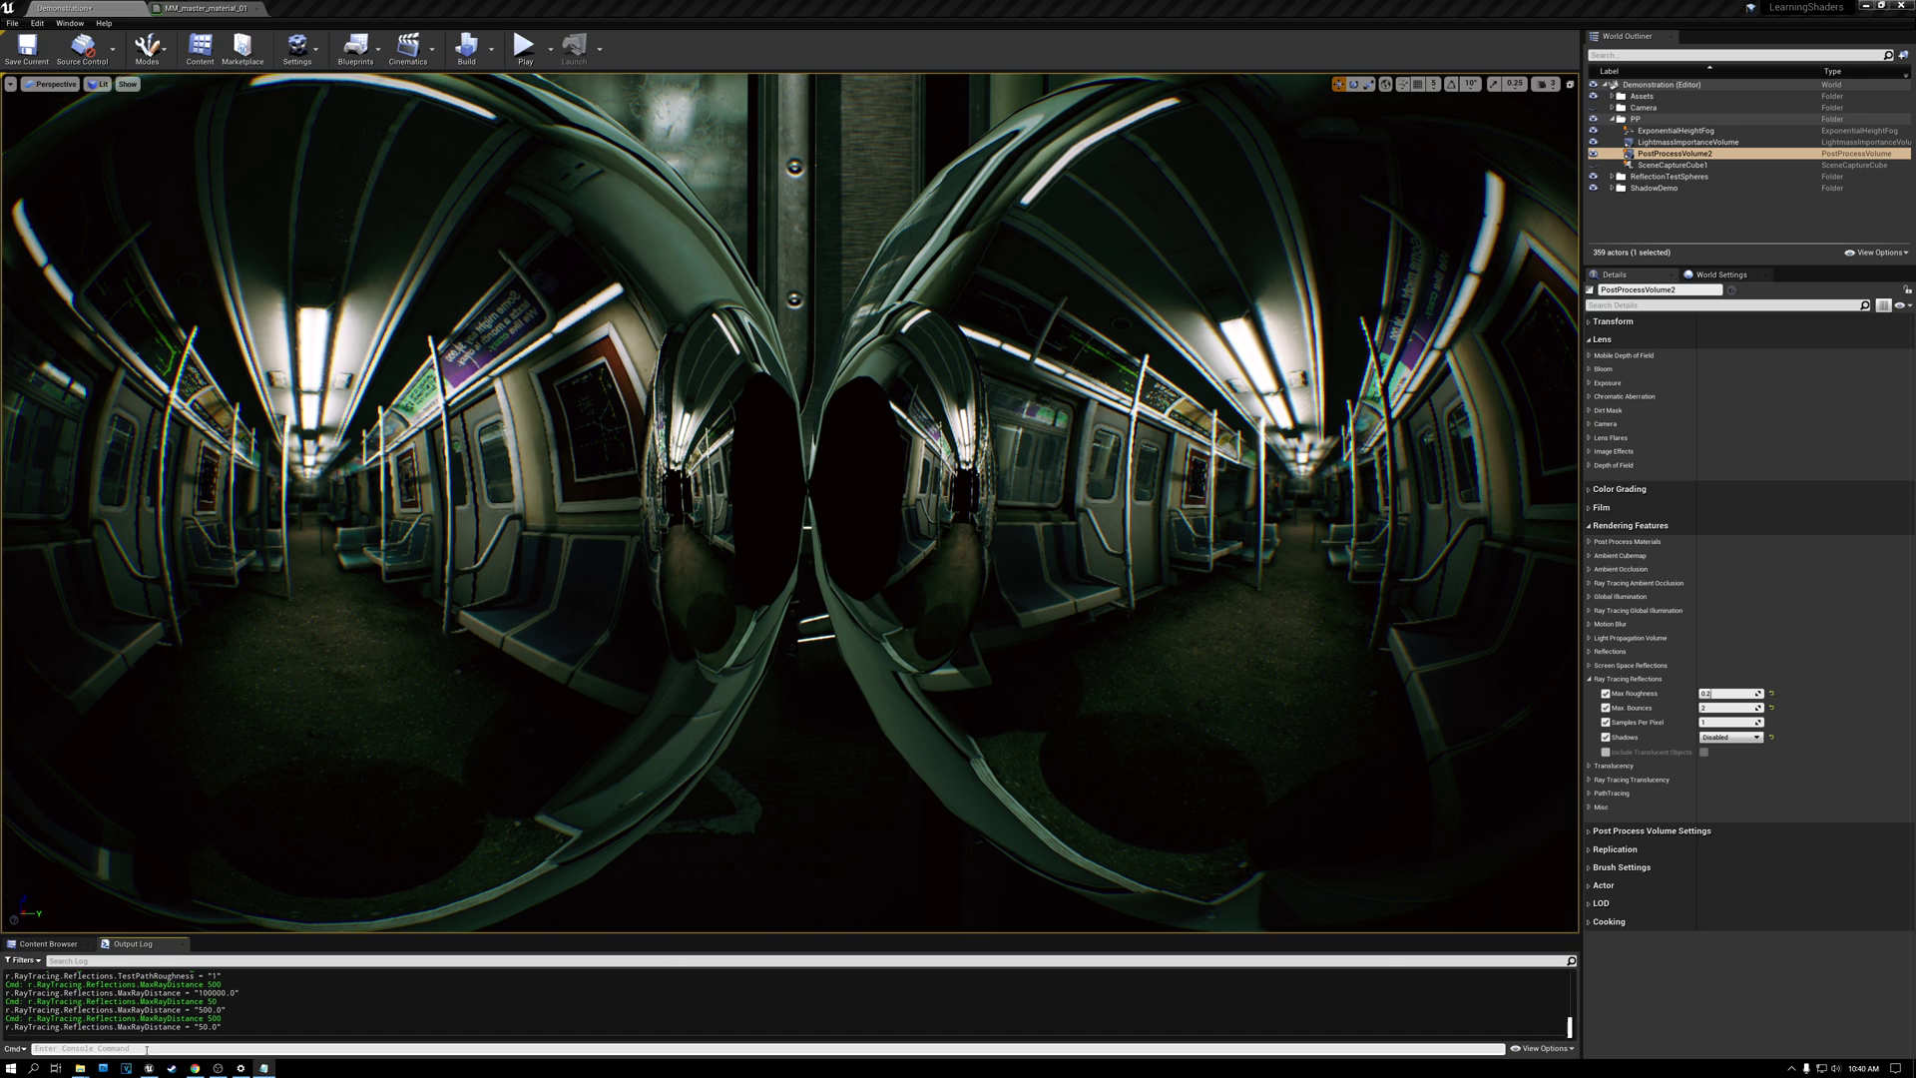
Halve the reflection resolution with the console command r.RayTracing.Reflections.ScreenPercentage 50
{"action": "type", "text": "r.RayTracing.Reflections.ScreenPercentage 50"}
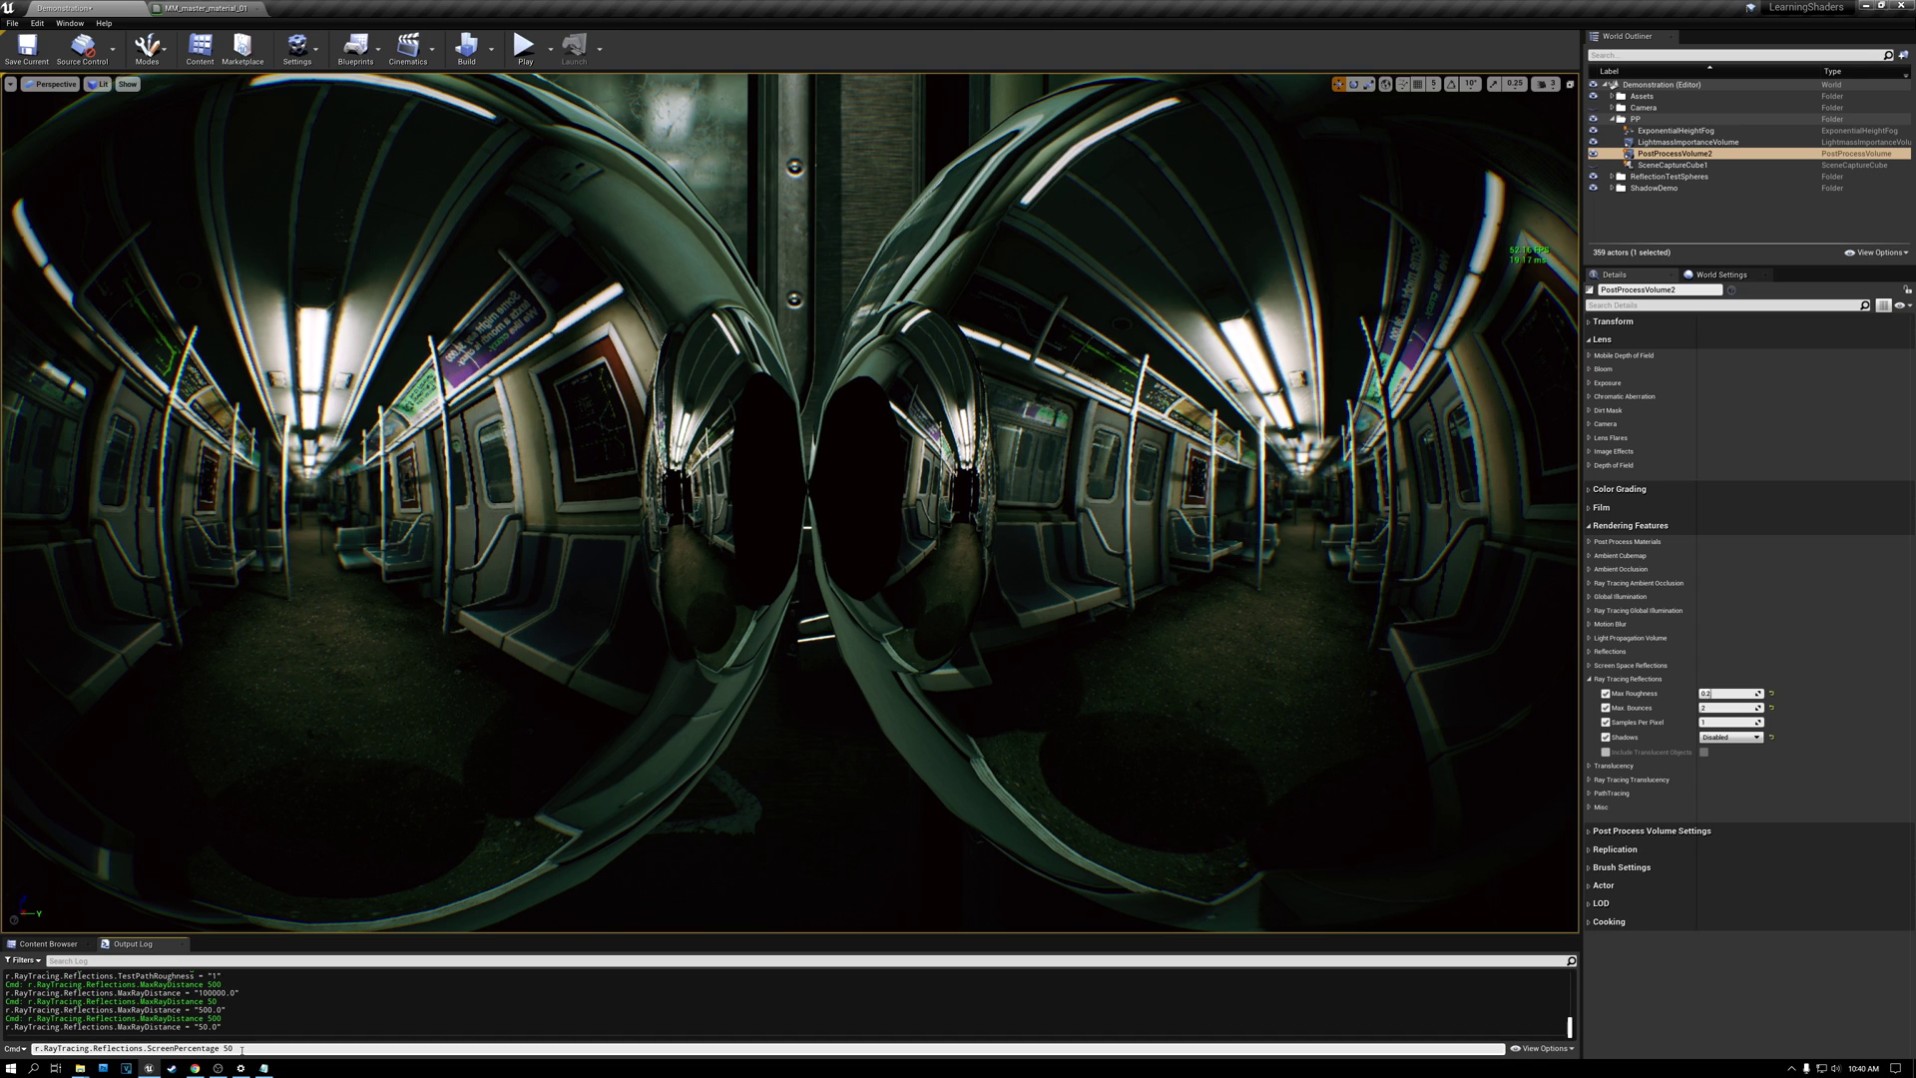
{"action": "left_click", "coordinate": [1524, 996]}
{"action": "key", "text": "Return"}
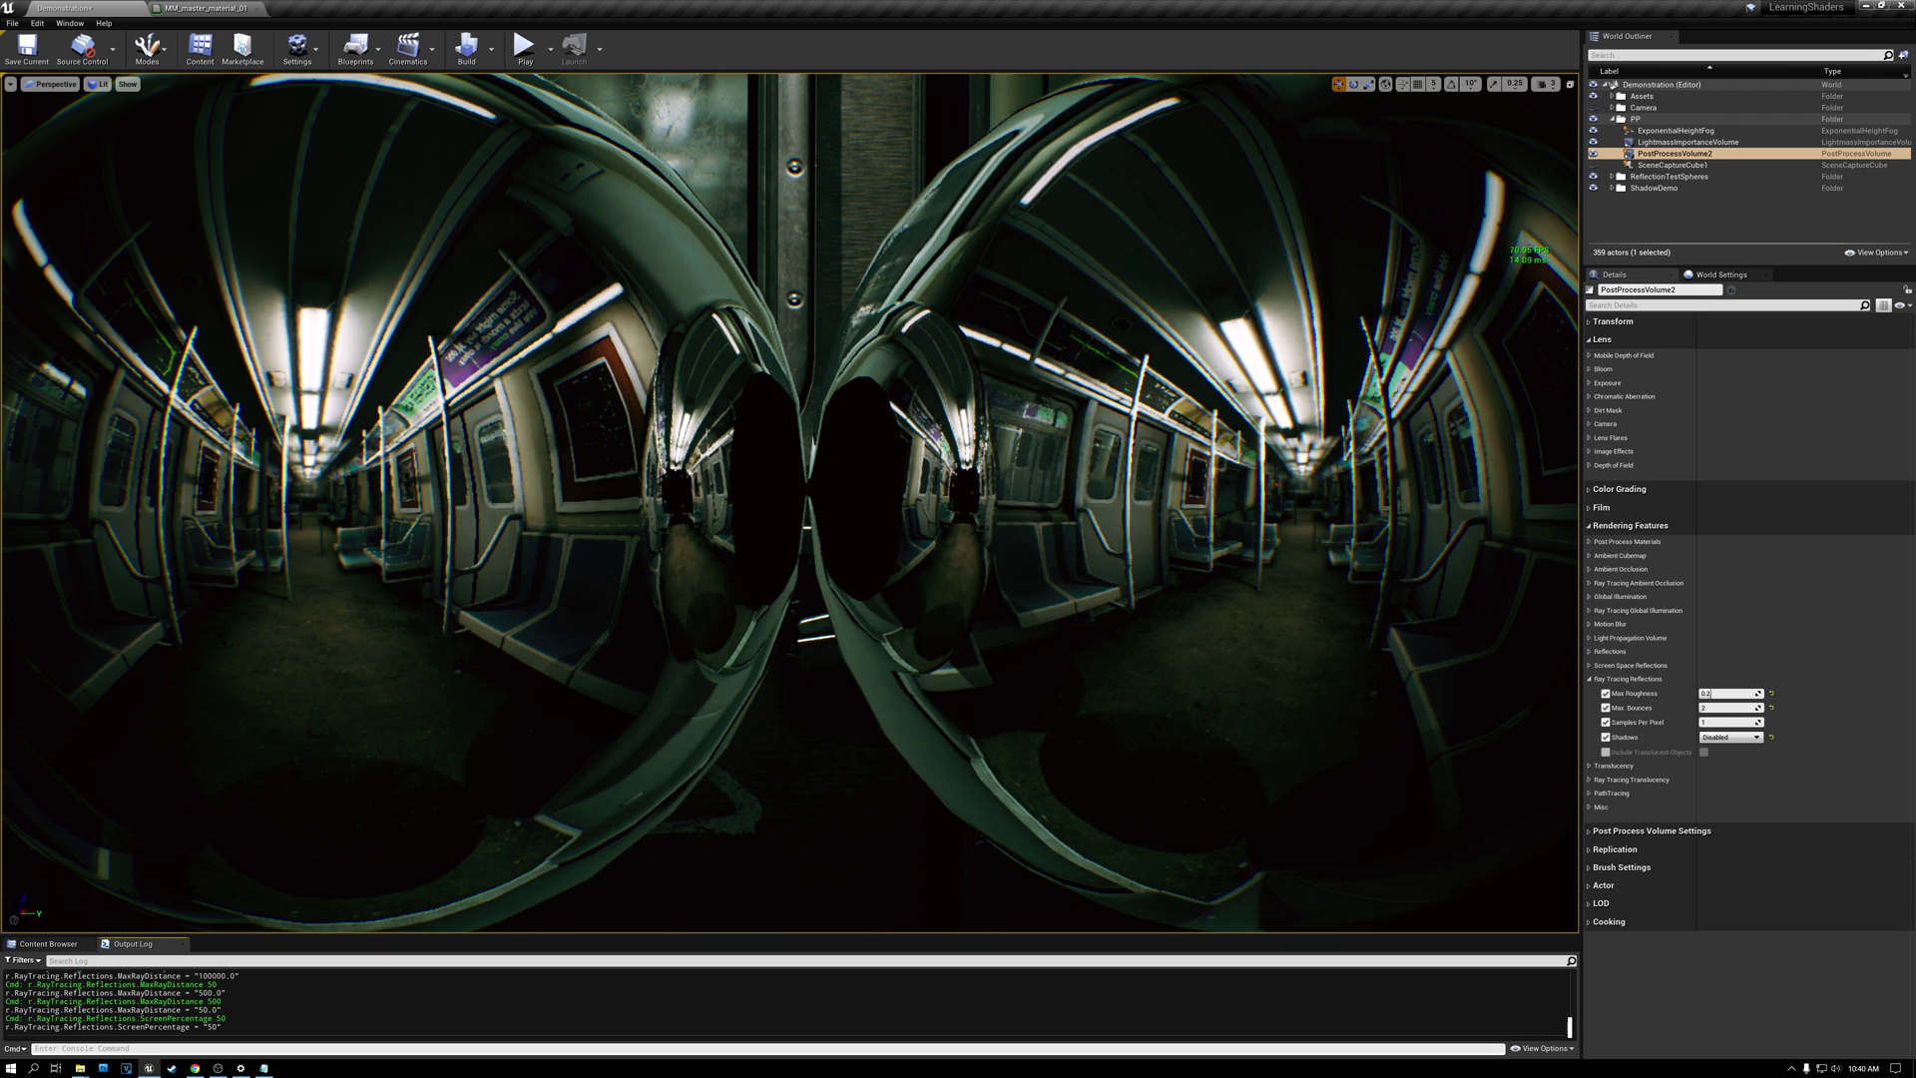
Try hybrid reflections with the console command r.RayTracing.Reflections.Hybrid 1
{"action": "key", "text": "alt+Tab"}
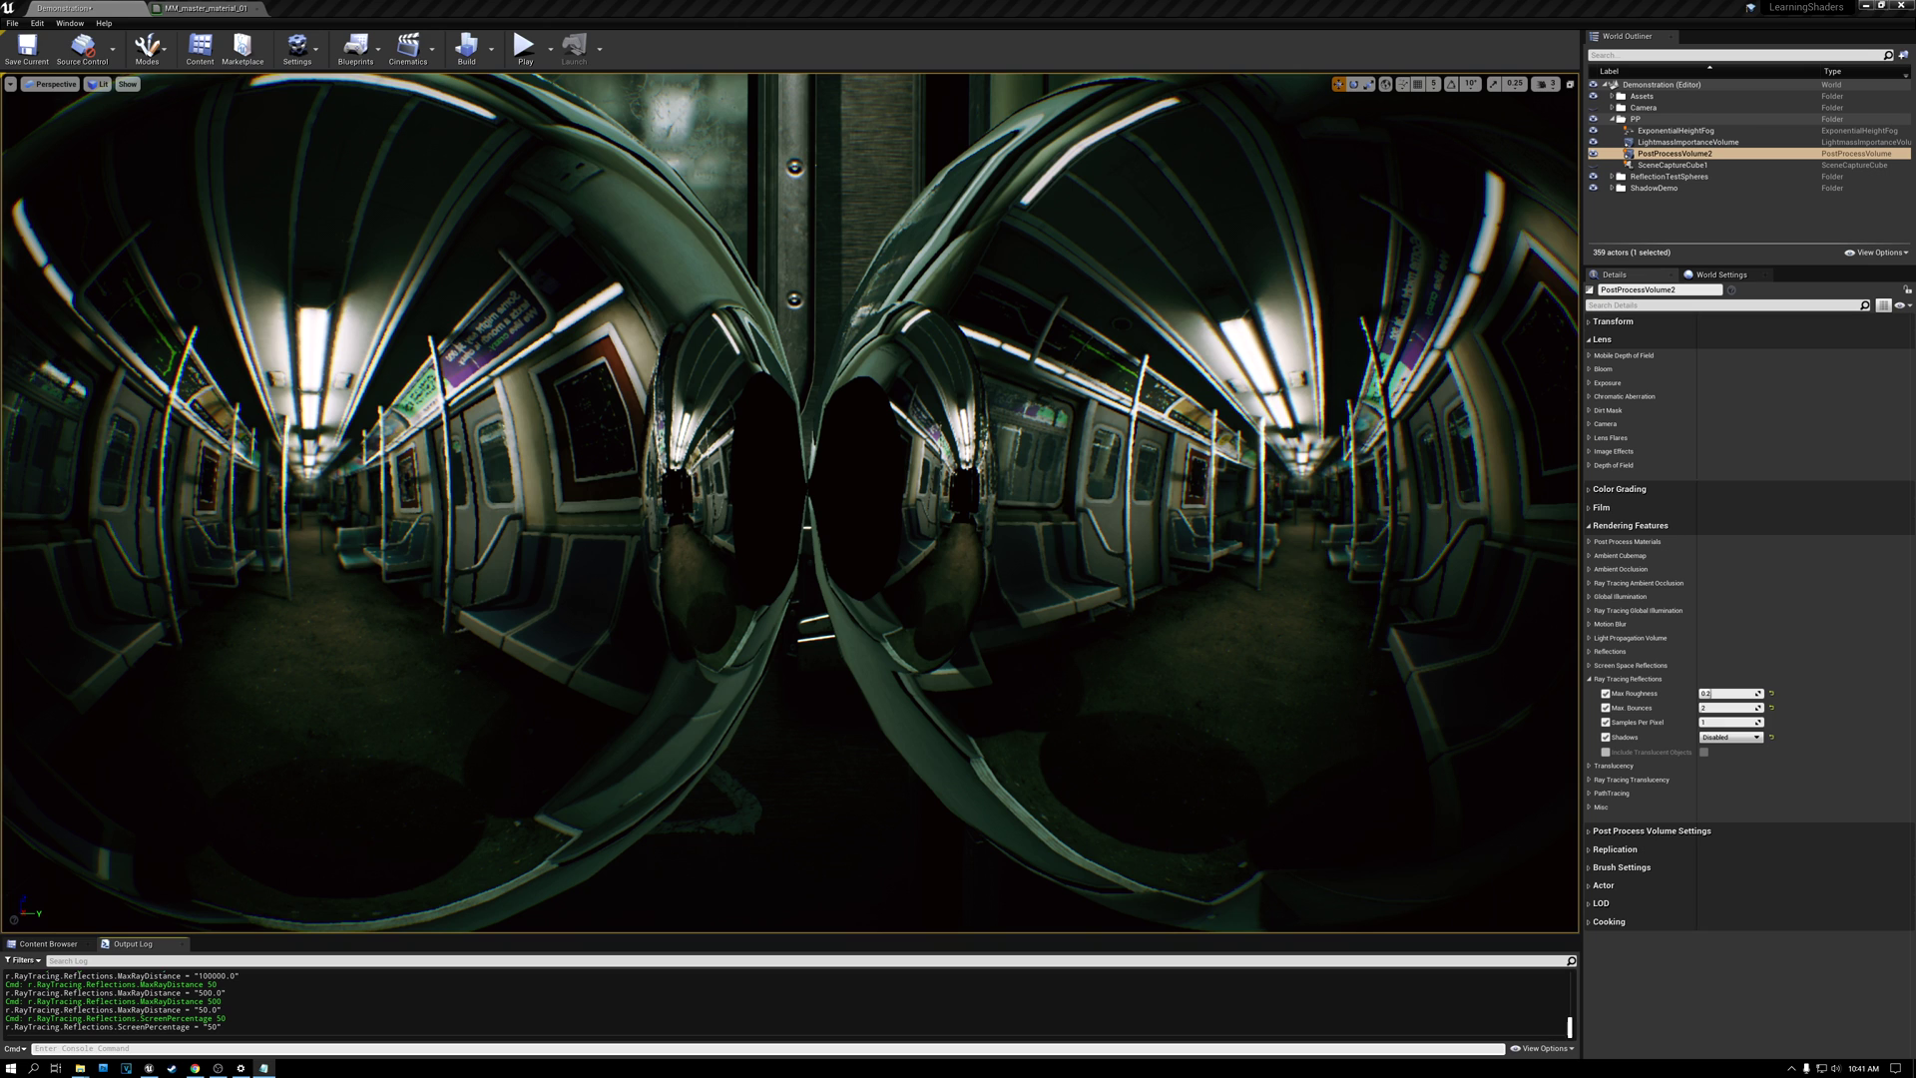
{"action": "left_click", "coordinate": [142, 1049]}
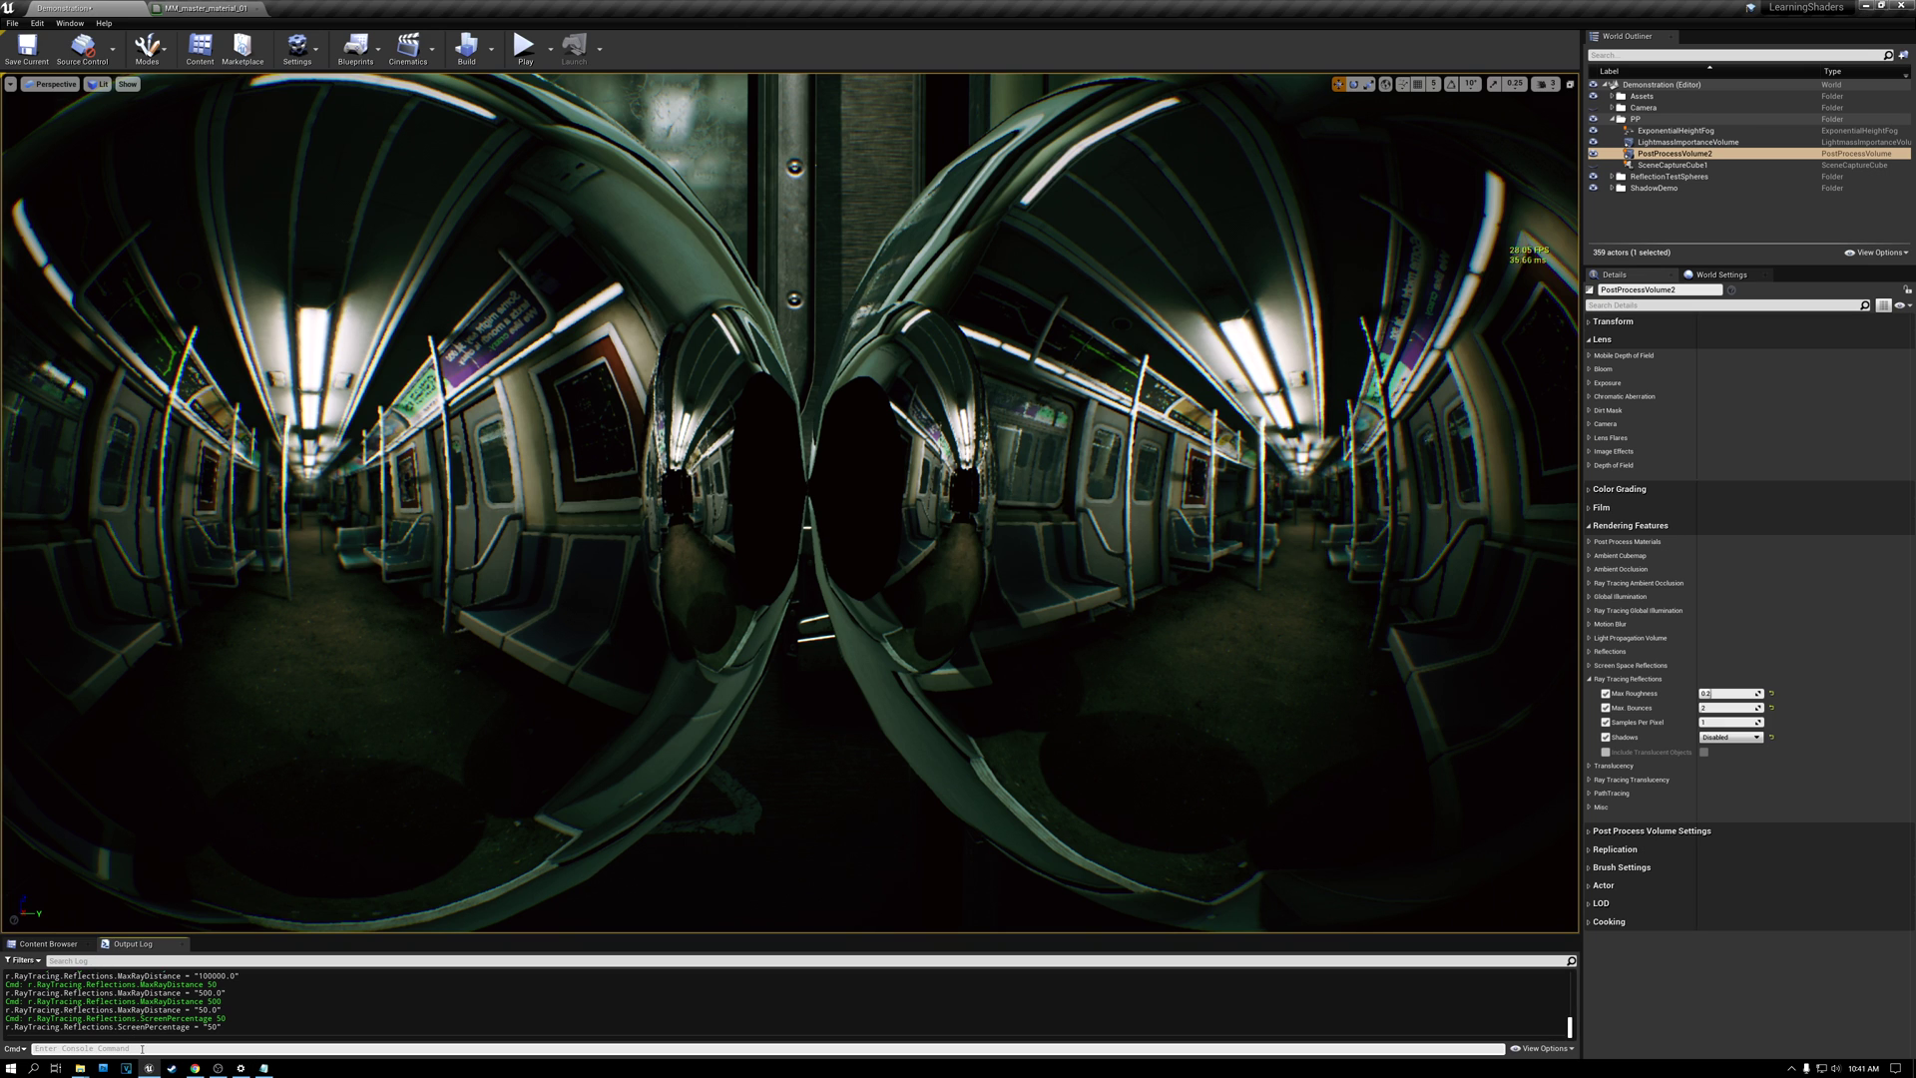
{"action": "type", "text": "r.RayTracing.Reflections.Hybrid 1"}
{"action": "key", "text": "Return"}
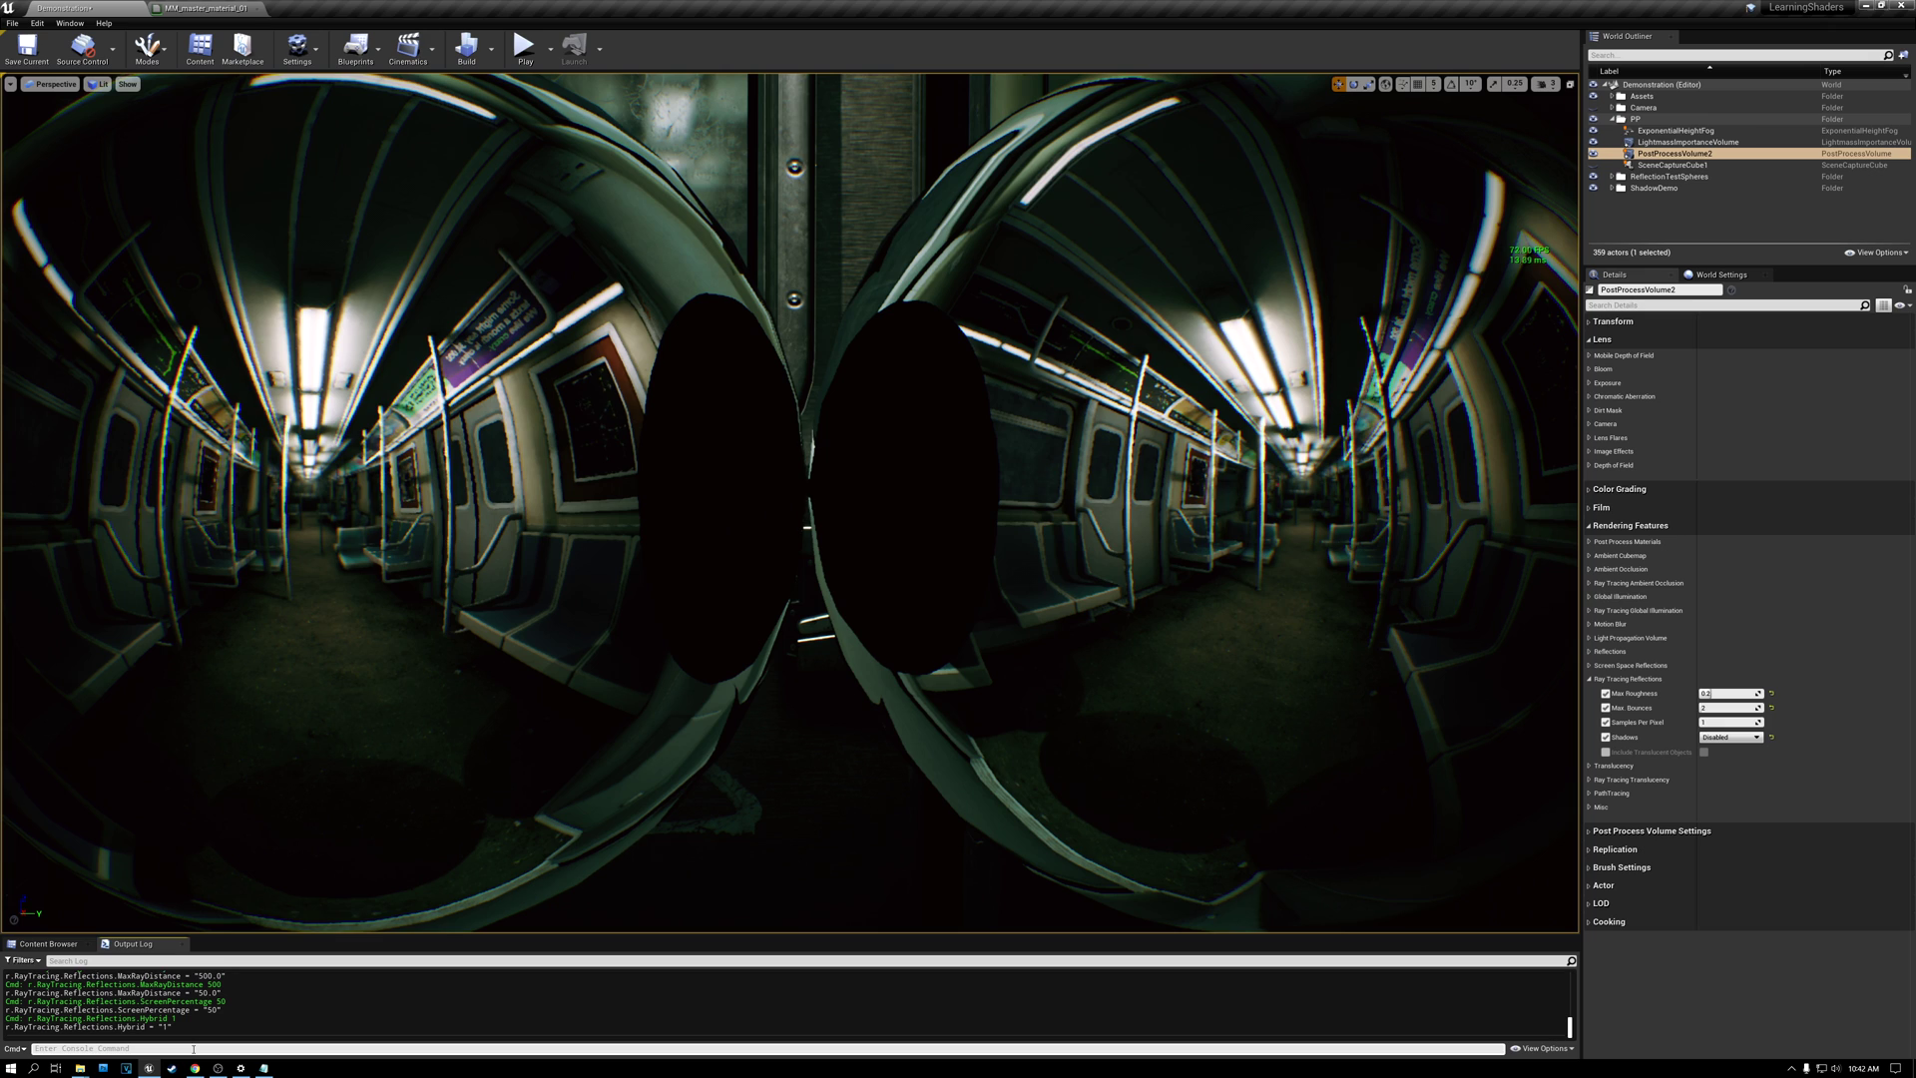
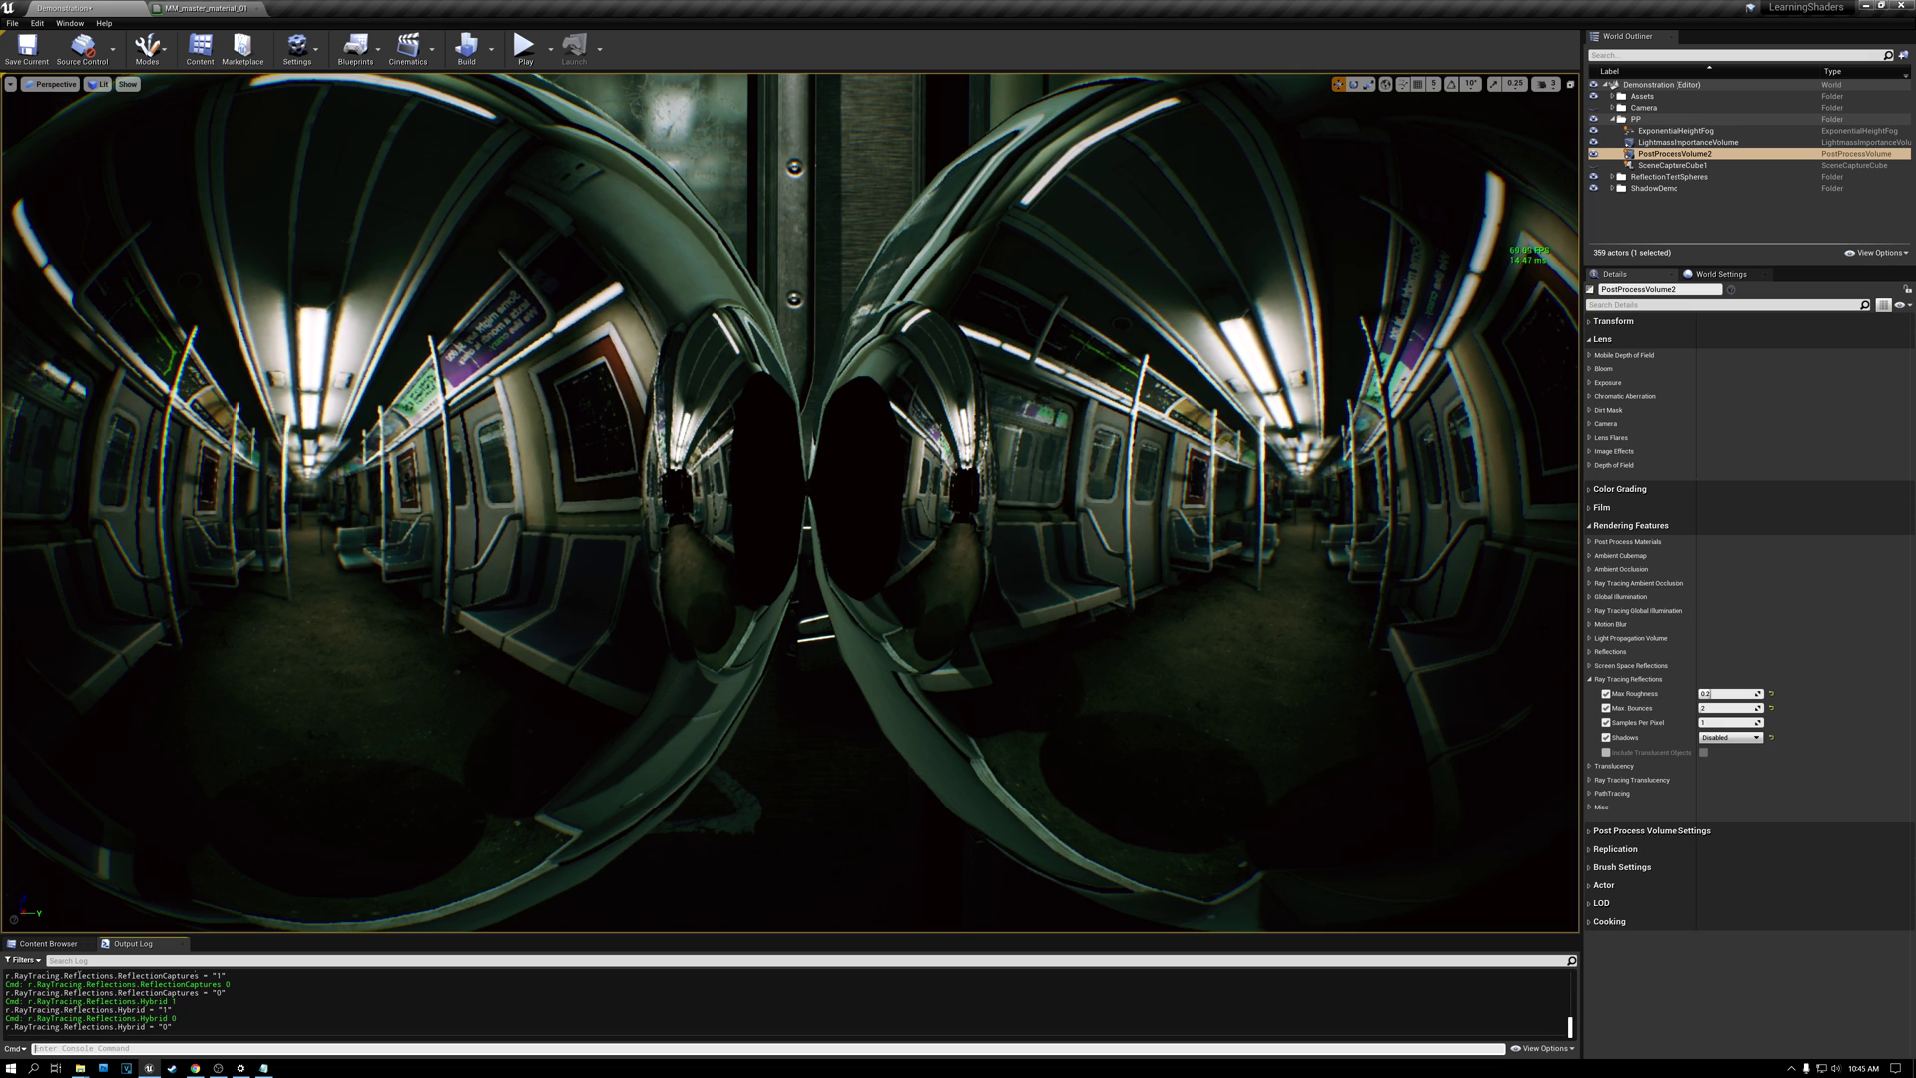
Try 8 Max. Bounces for Ray Tracing Reflections on the post process volume
{"action": "type", "text": "1"}
{"action": "key", "text": "Return"}
{"action": "left_click", "coordinate": [1707, 709]}
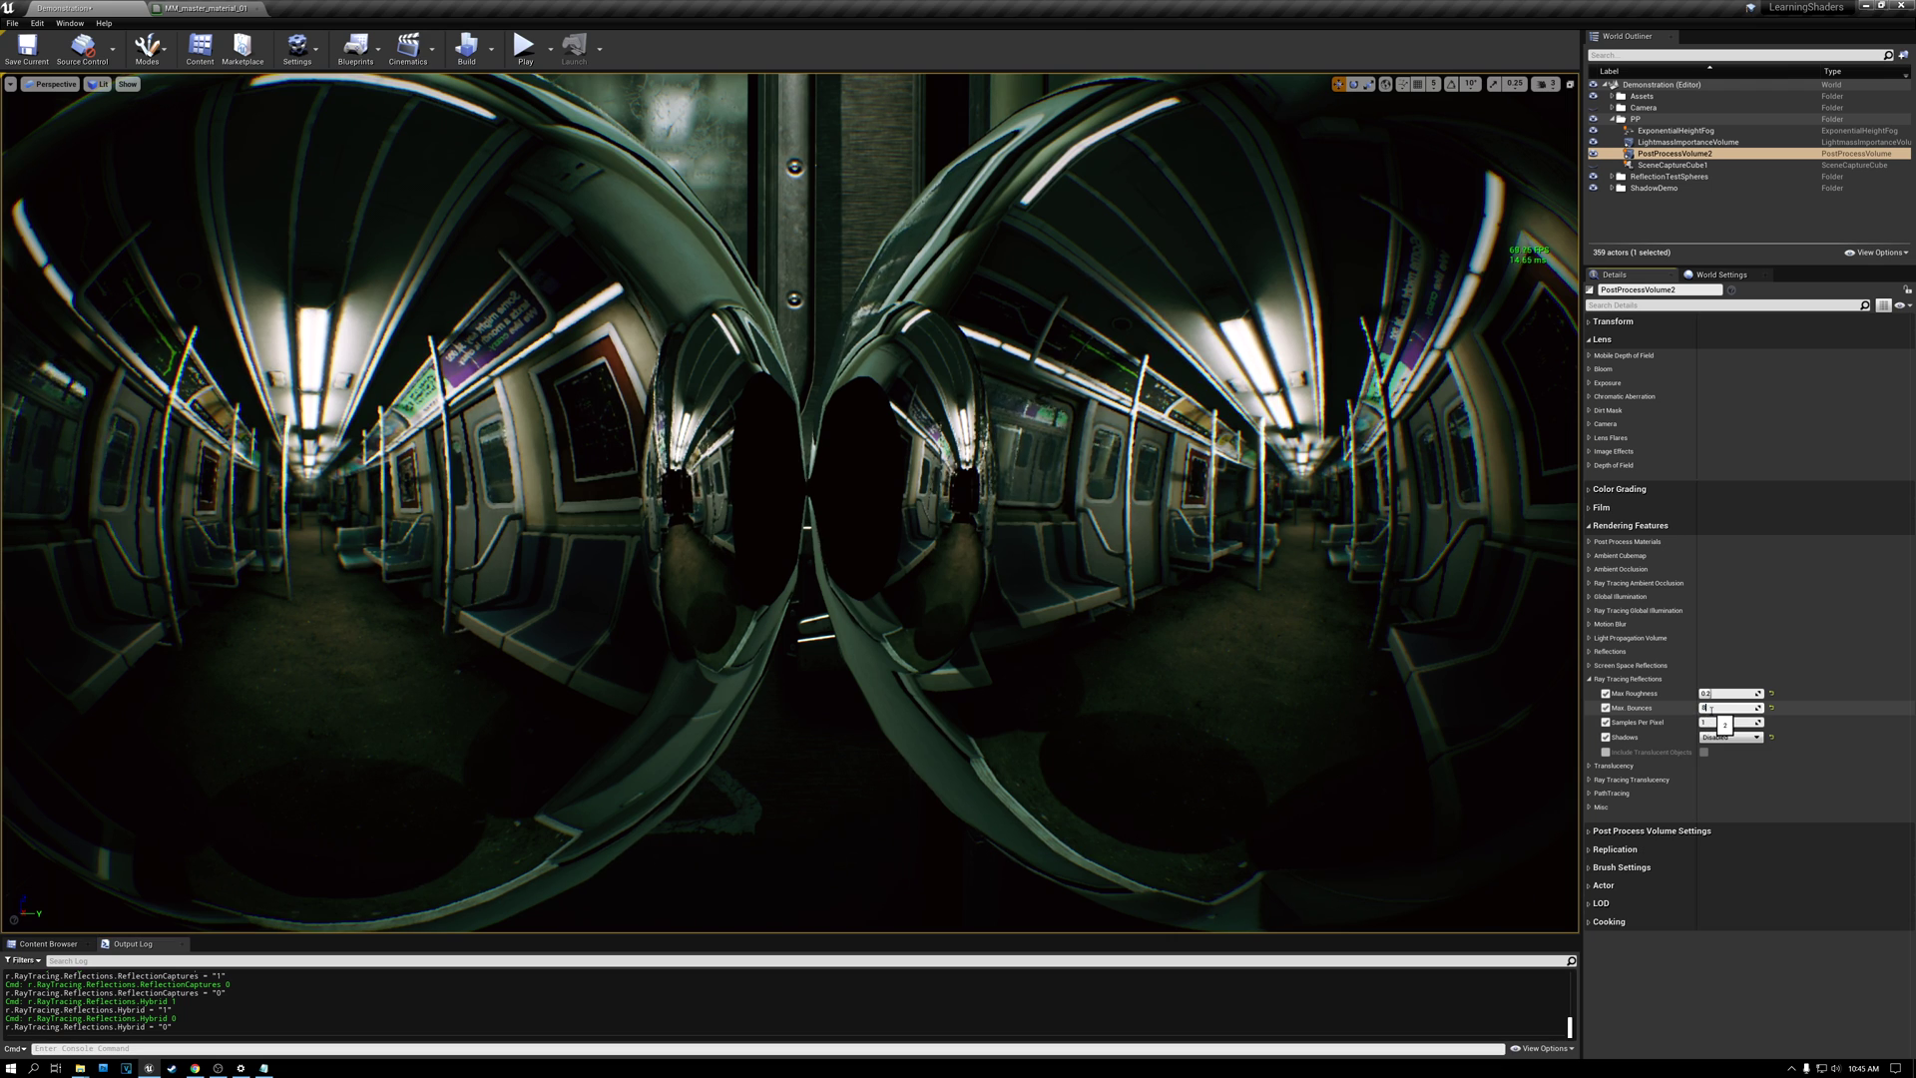
{"action": "type", "text": "8"}
{"action": "key", "text": "Return"}
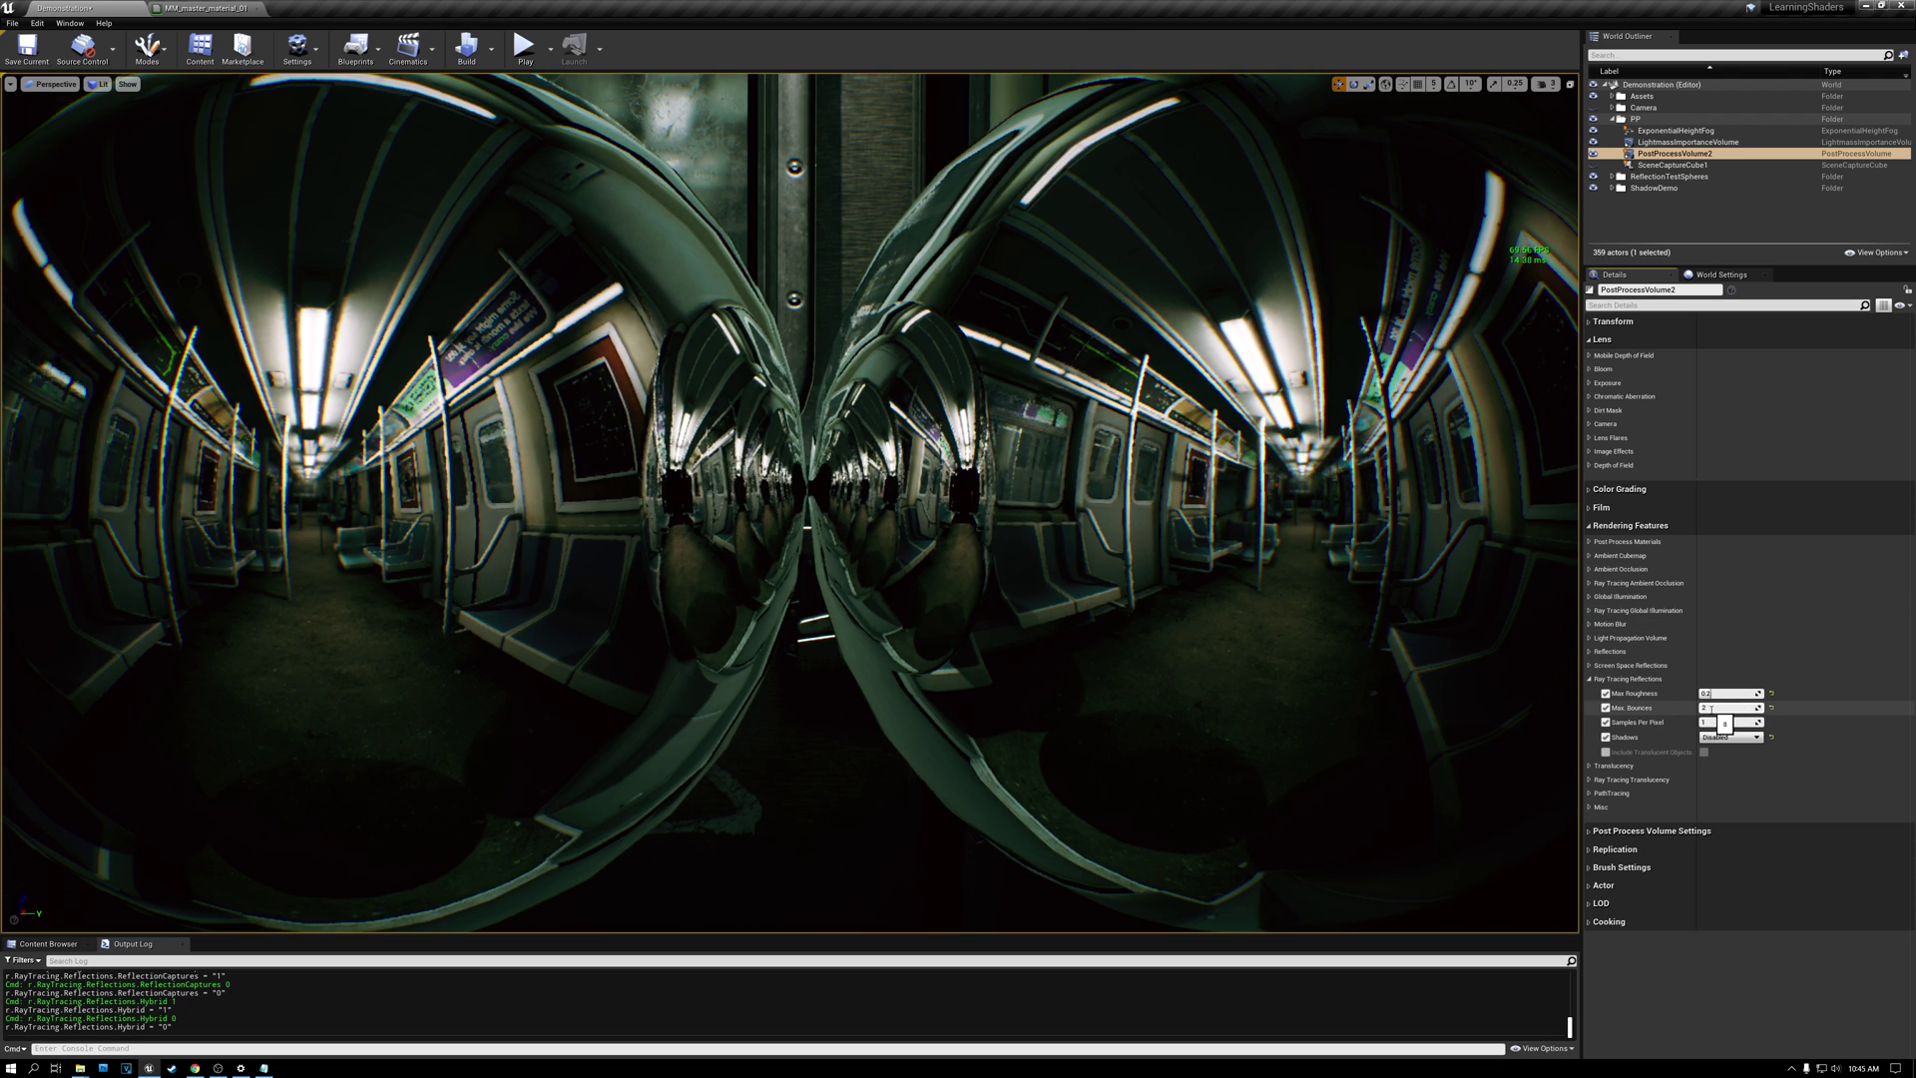
Set Max. Bounces for Ray Tracing Reflections to 2 on the post process volume
{"action": "type", "text": "2"}
{"action": "key", "text": "Return"}
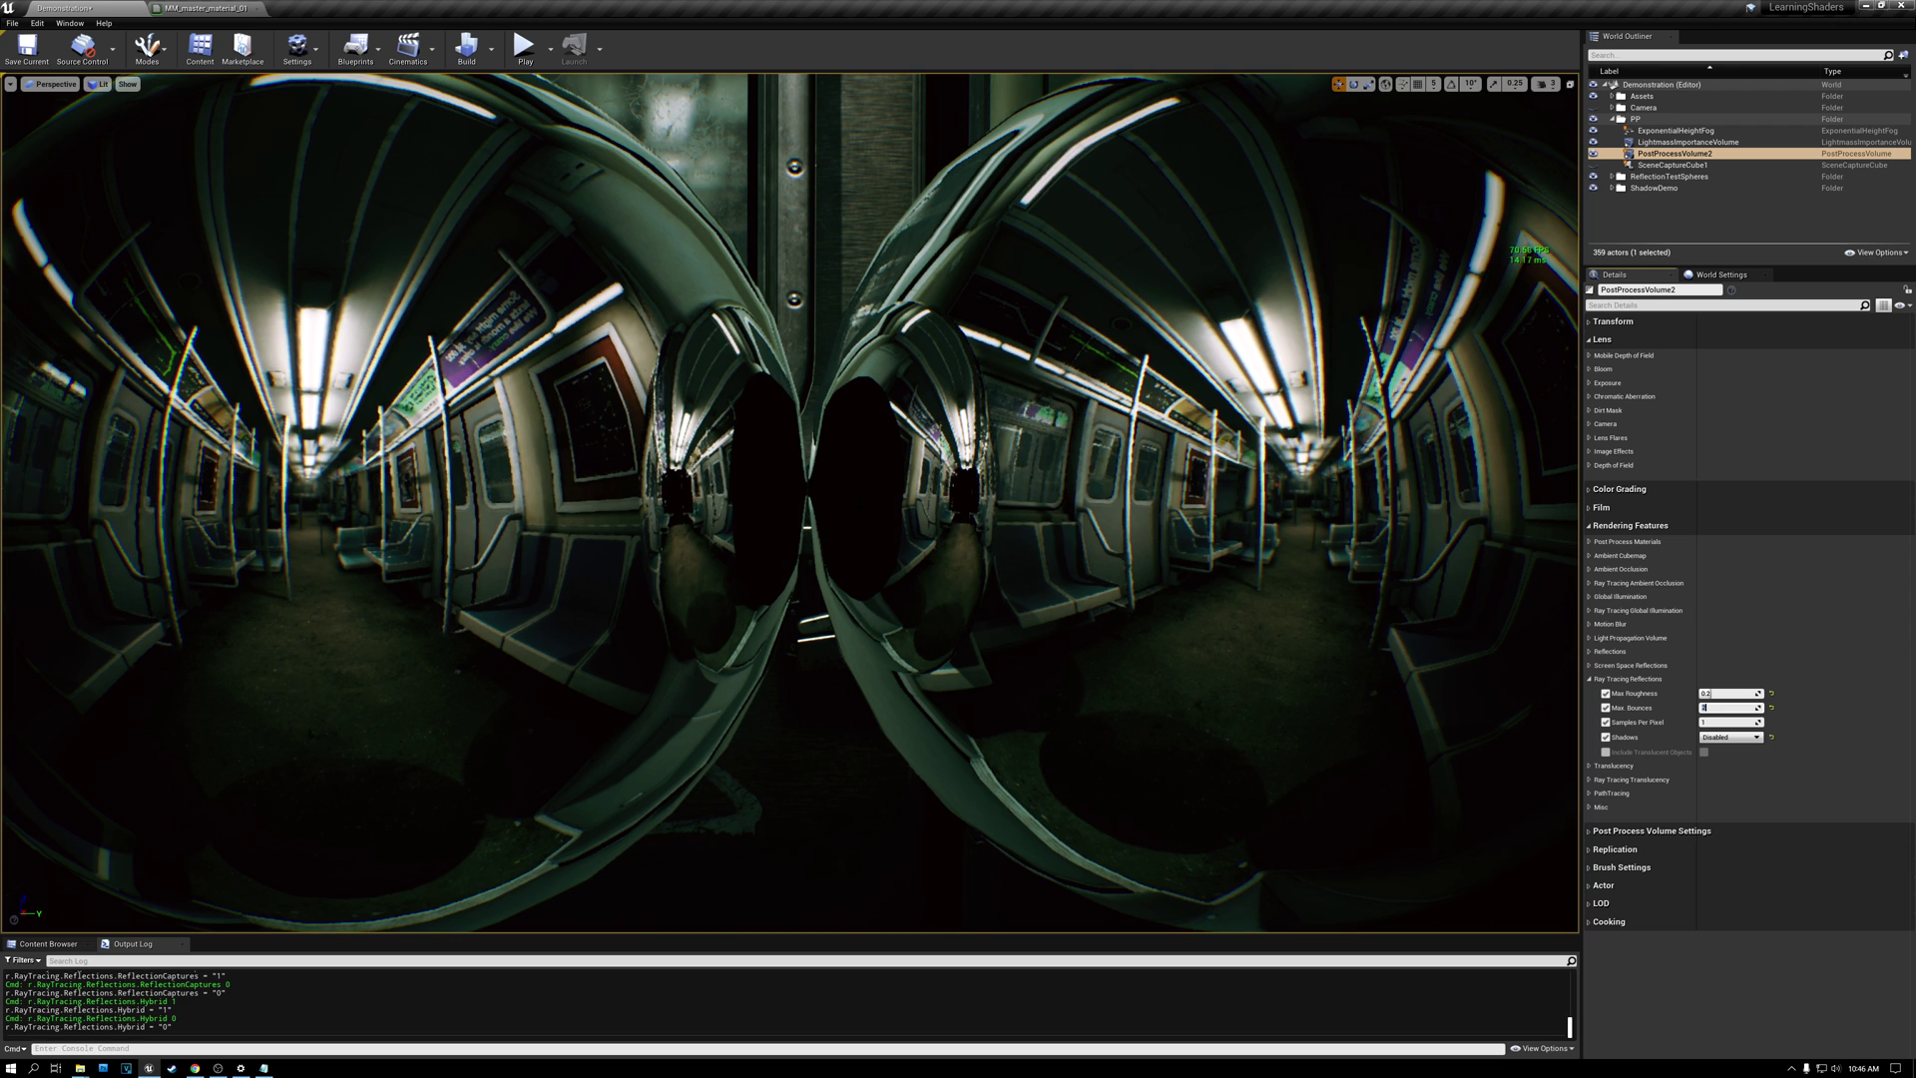
{"action": "type", "text": "4"}
Enable reflection captures inside the ray-traced reflections with r.RayTracing.Reflections.ReflectionCaptures 1 and inspect the spheres in the subway car
{"action": "key", "text": "alt+Tab"}
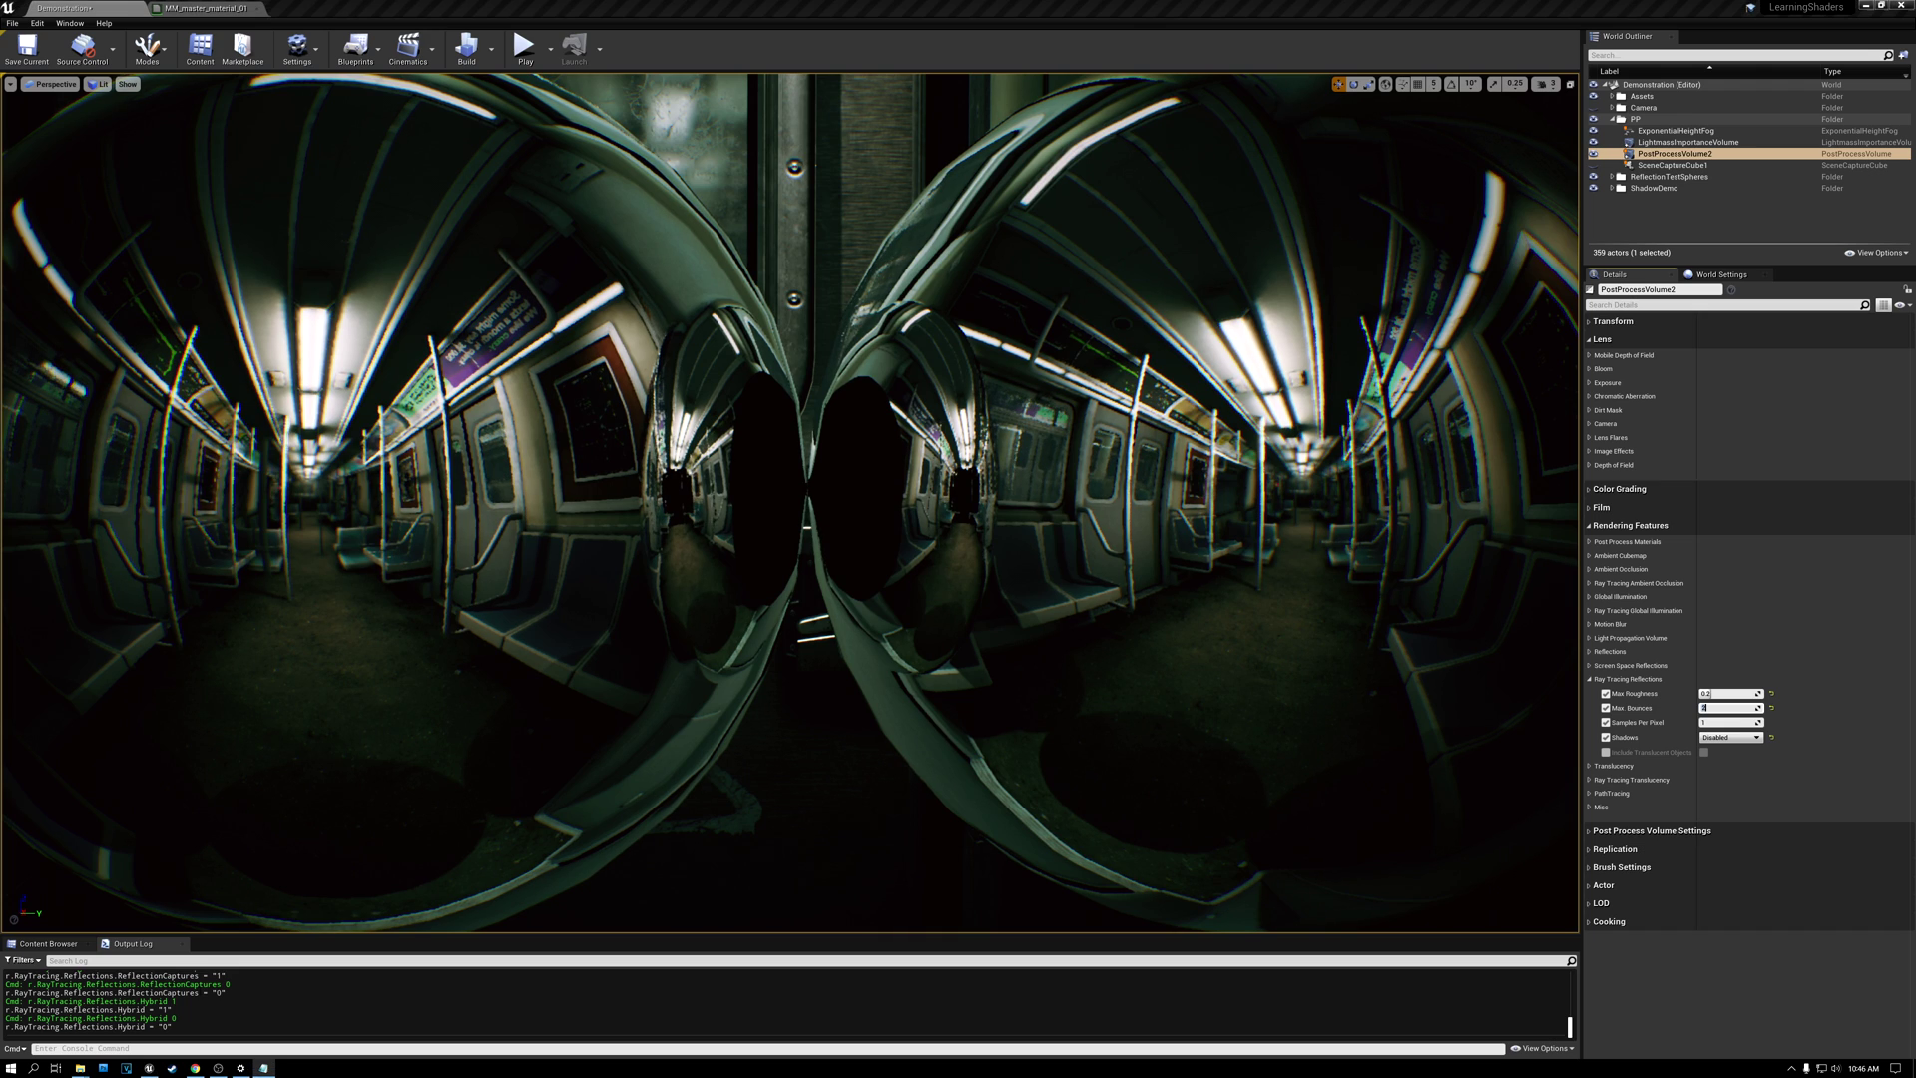
{"action": "left_click", "coordinate": [155, 1051]}
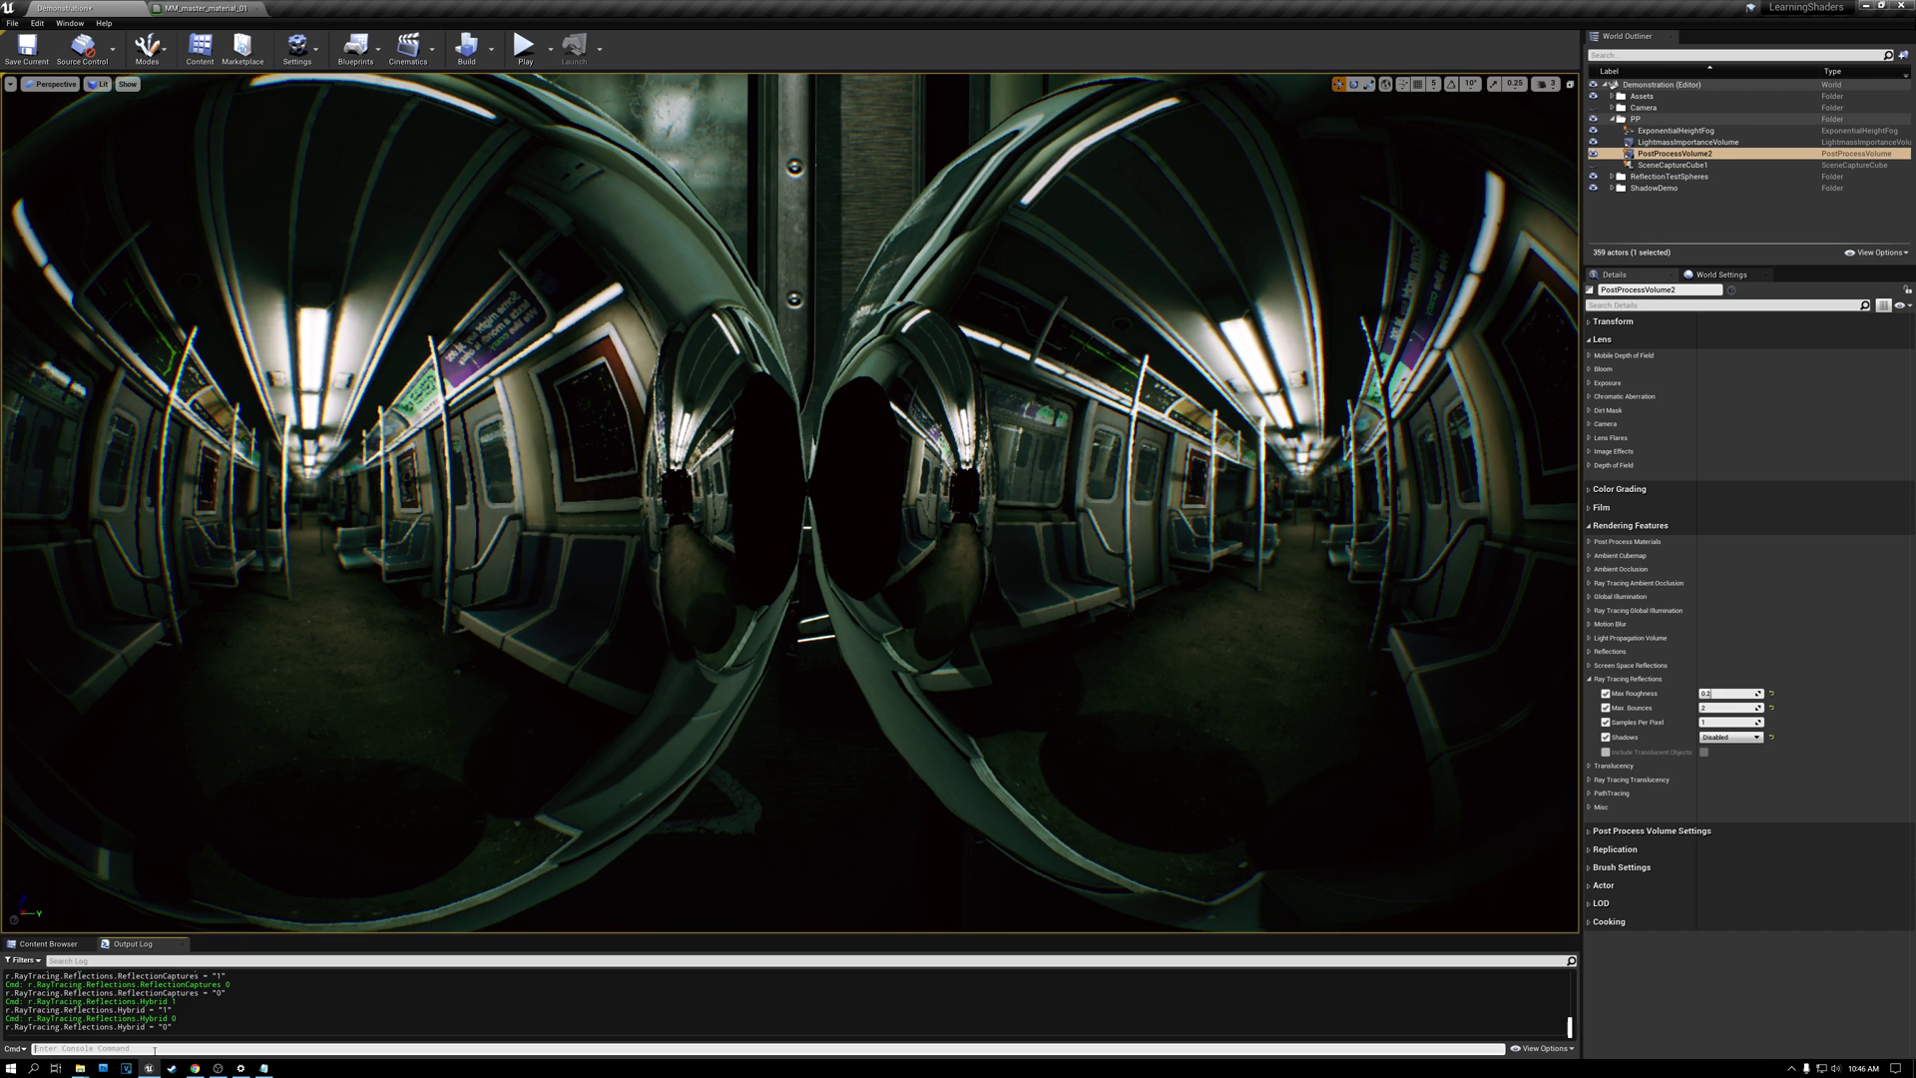
{"action": "type", "text": "r.RayTracing.Reflections.ReflectionCaptures"}
{"action": "type", "text": "1"}
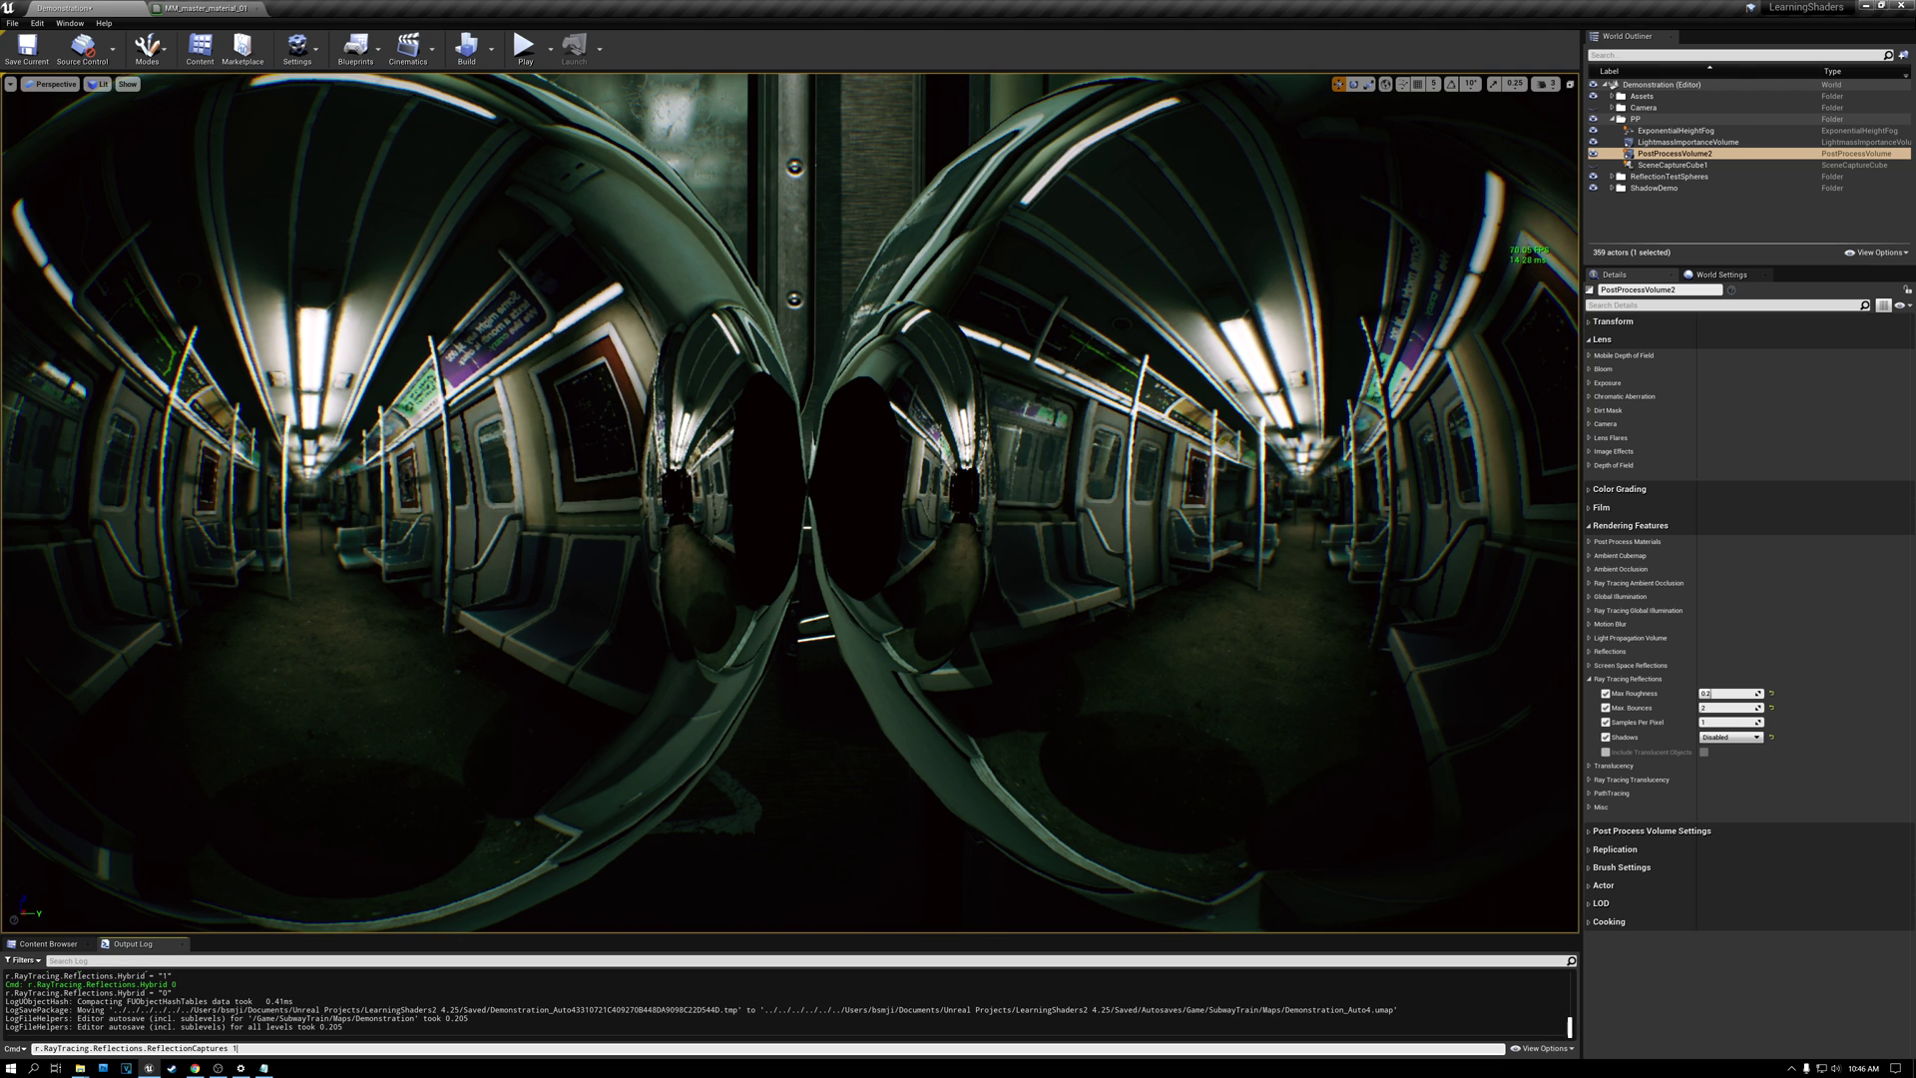
{"action": "key", "text": "Return"}
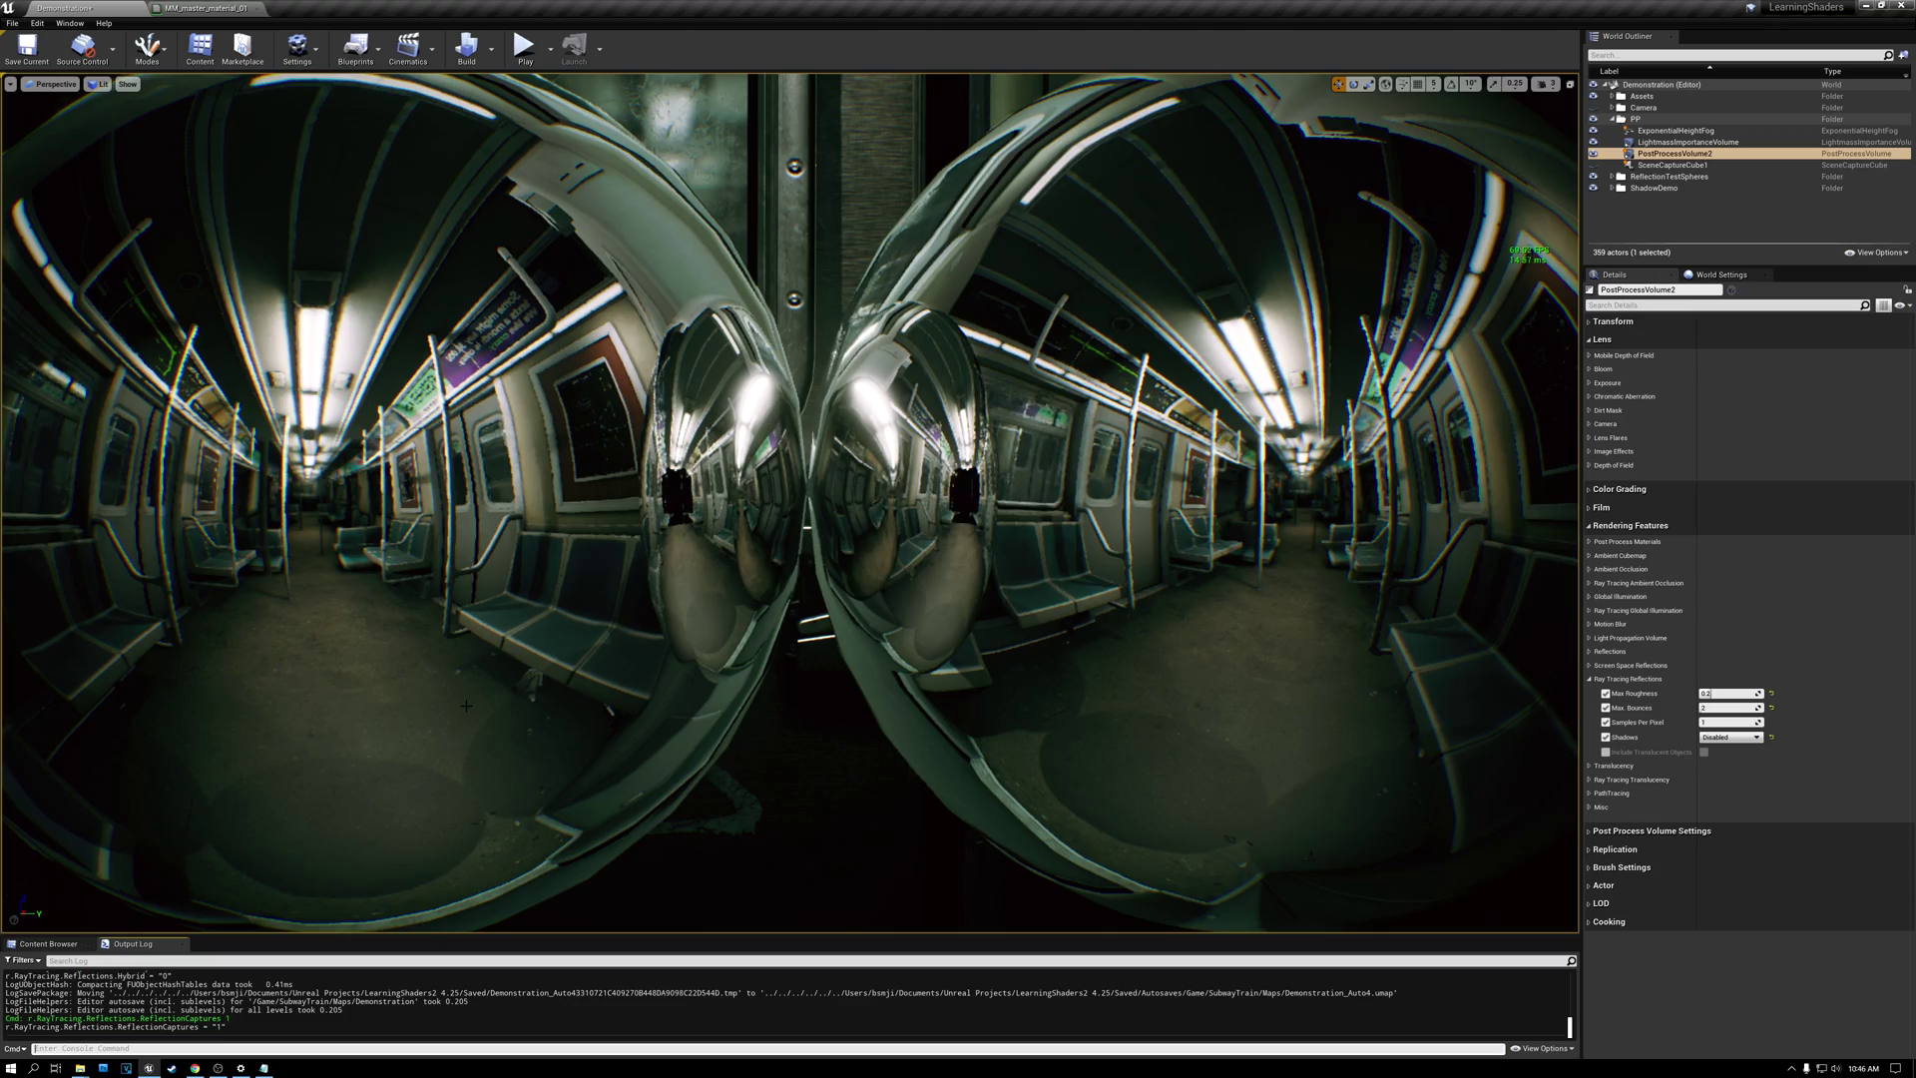
{"action": "mouse_move", "coordinate": [857, 435]}
{"action": "right_mouse_down"}
{"action": "mouse_move", "coordinate": [759, 439]}
{"action": "mouse_move", "coordinate": [893, 452]}
{"action": "mouse_move", "coordinate": [840, 453]}
{"action": "right_mouse_up"}
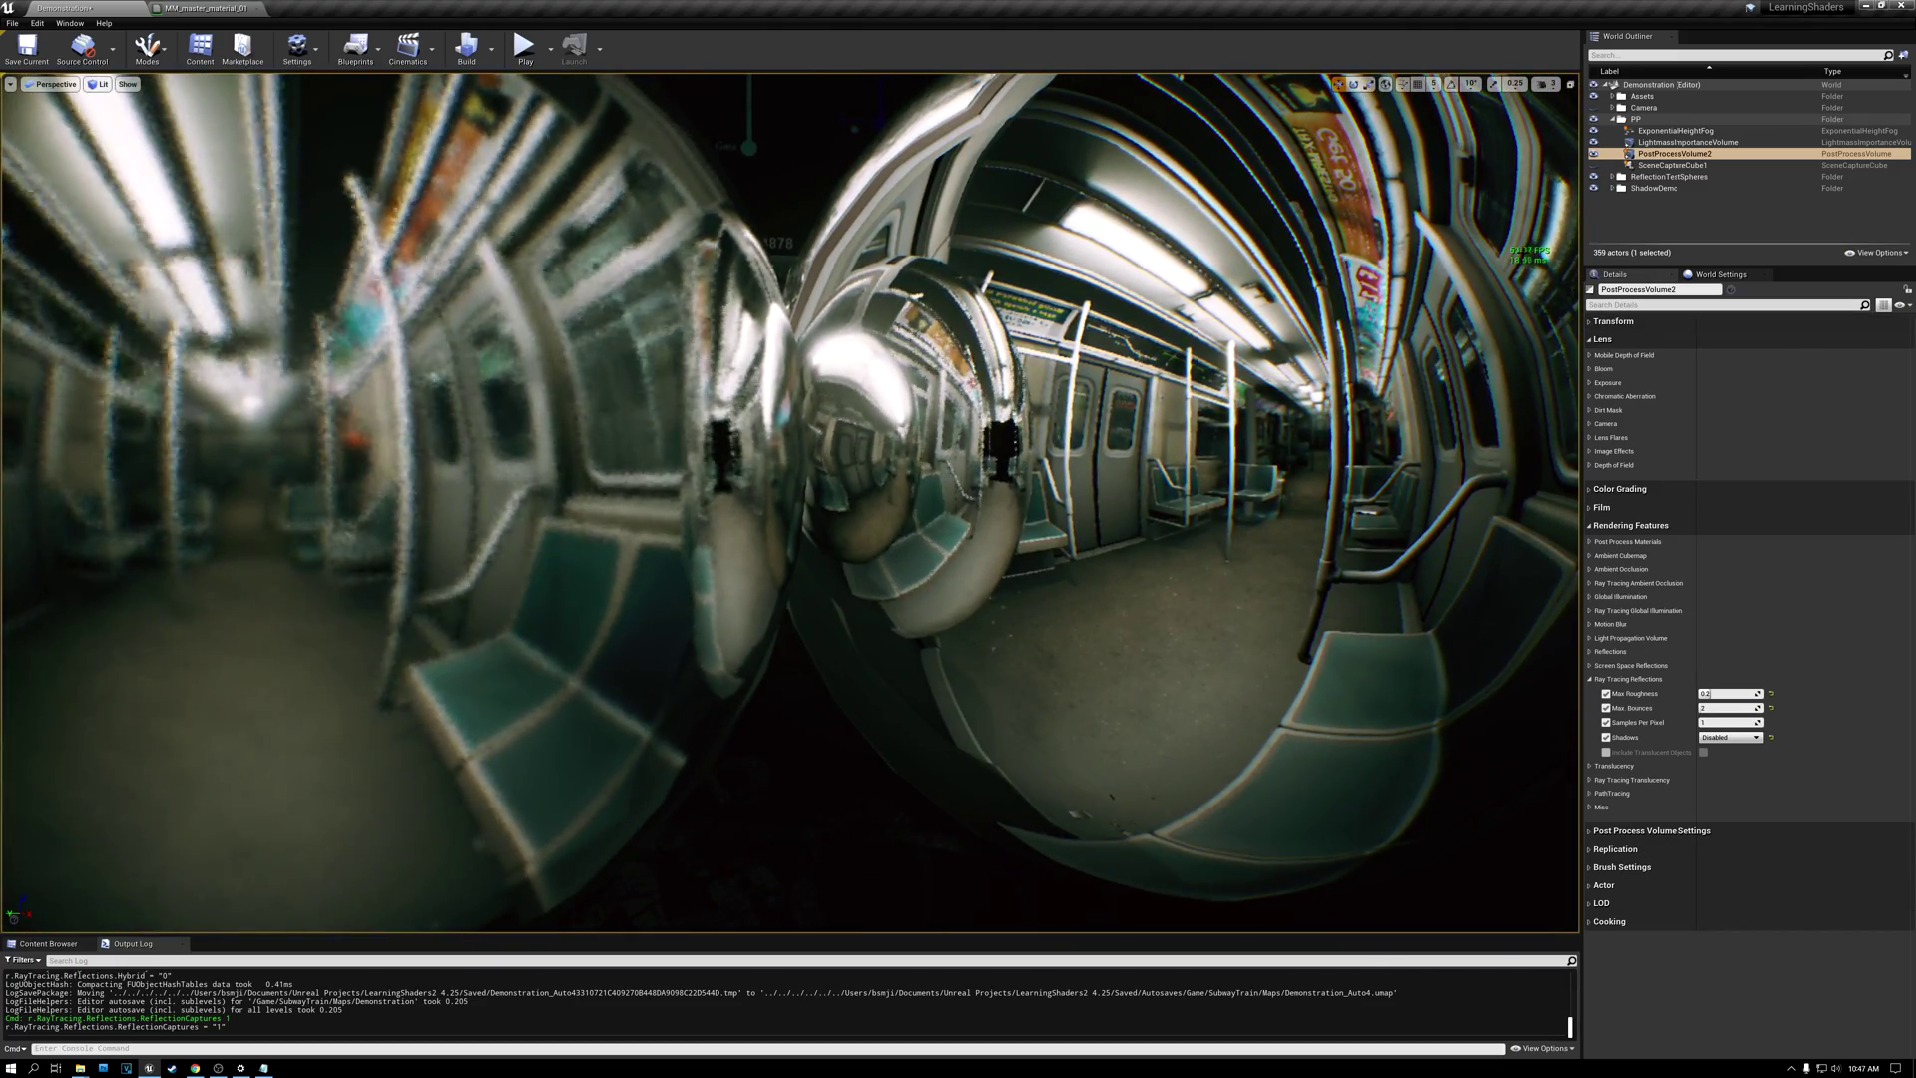
{"action": "right_click_drag", "start_coordinate": [841, 452], "coordinate": [796, 452]}
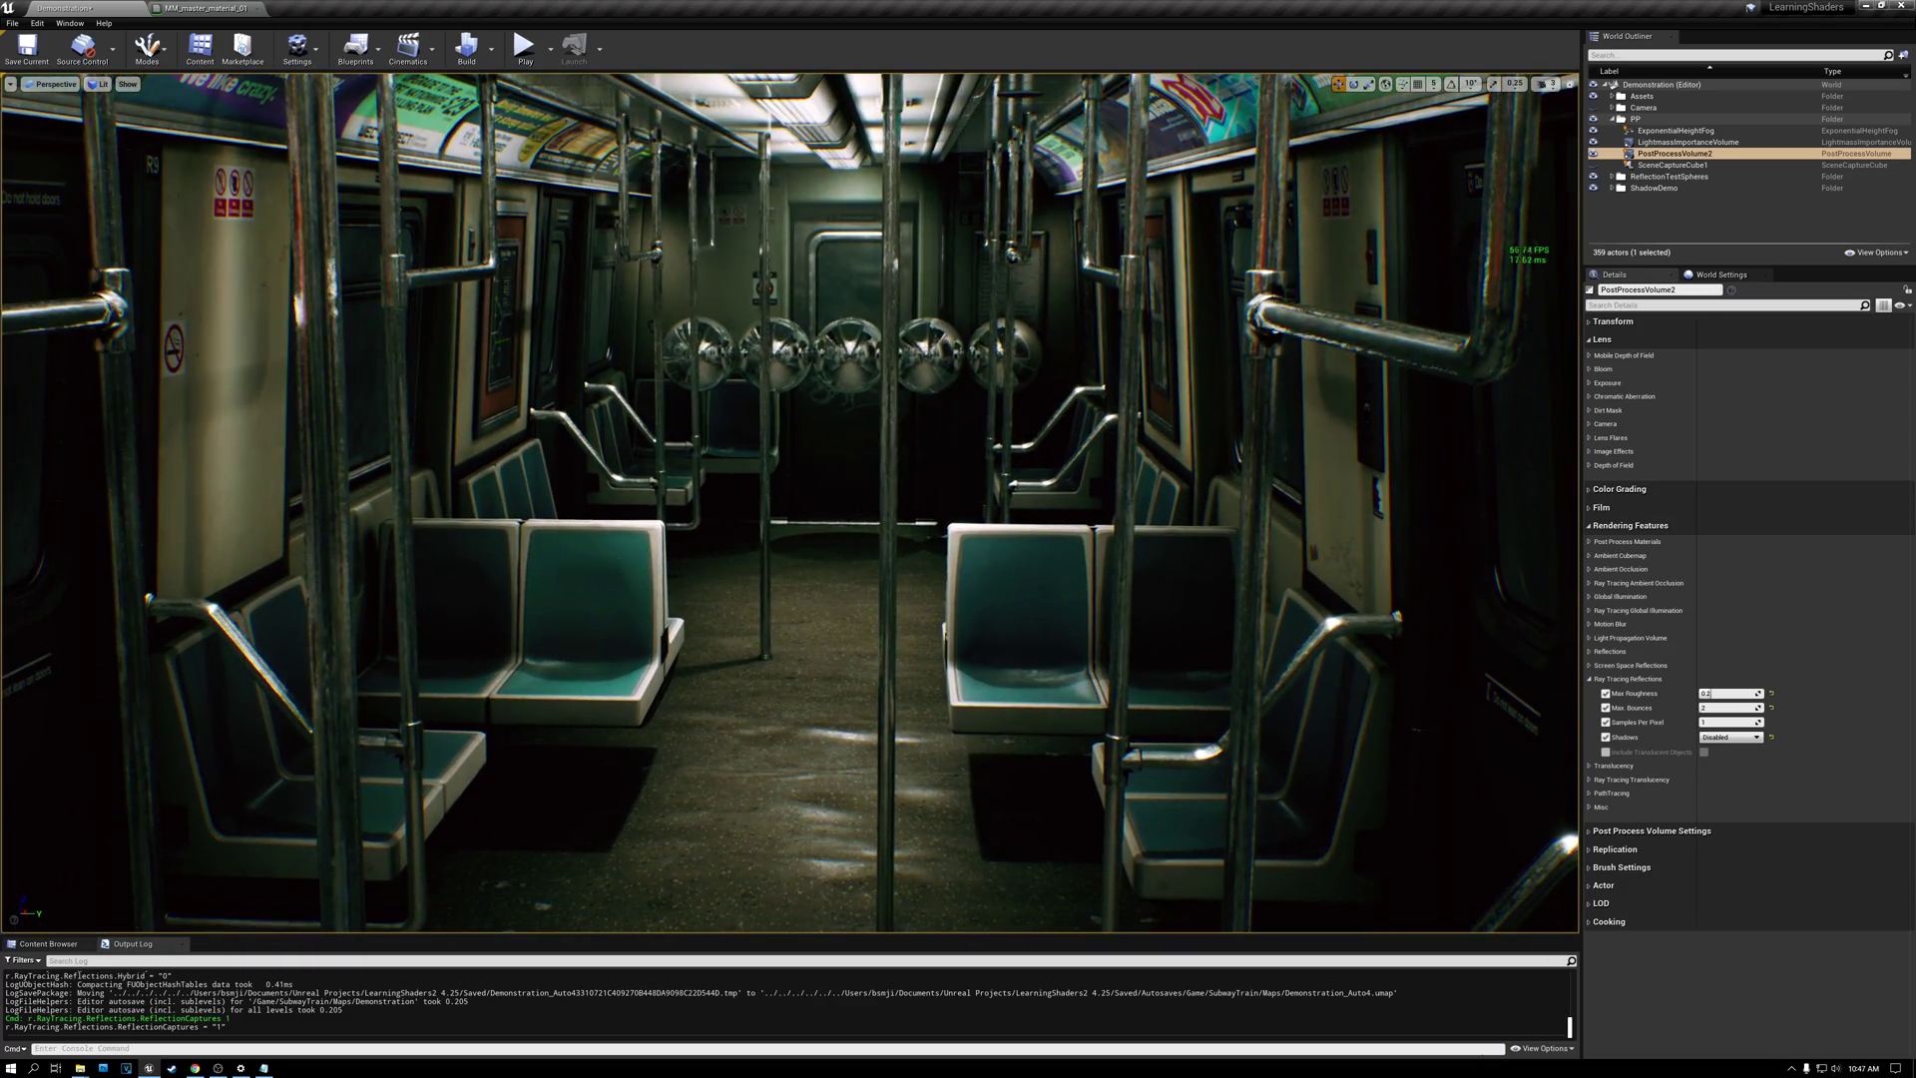